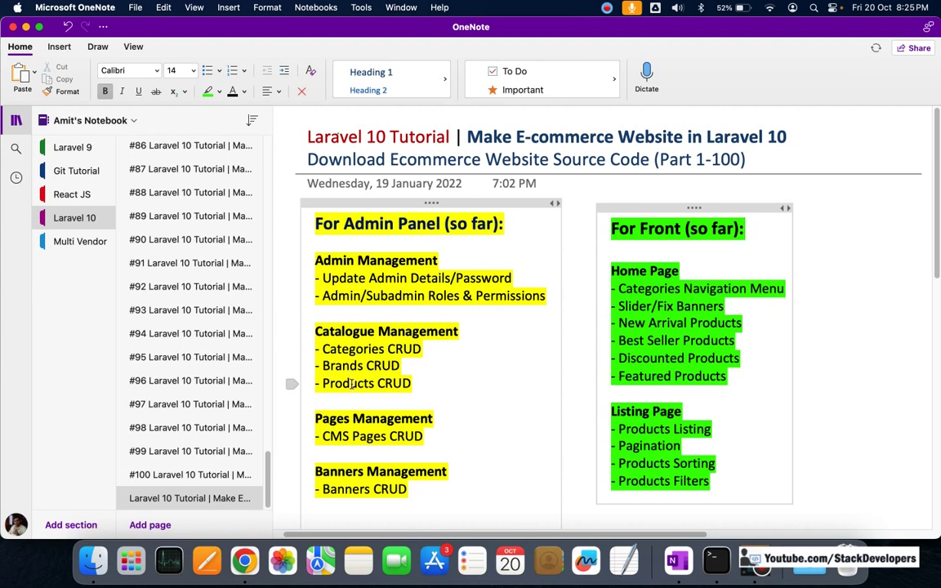
pyautogui.scroll(-1, 364, 413)
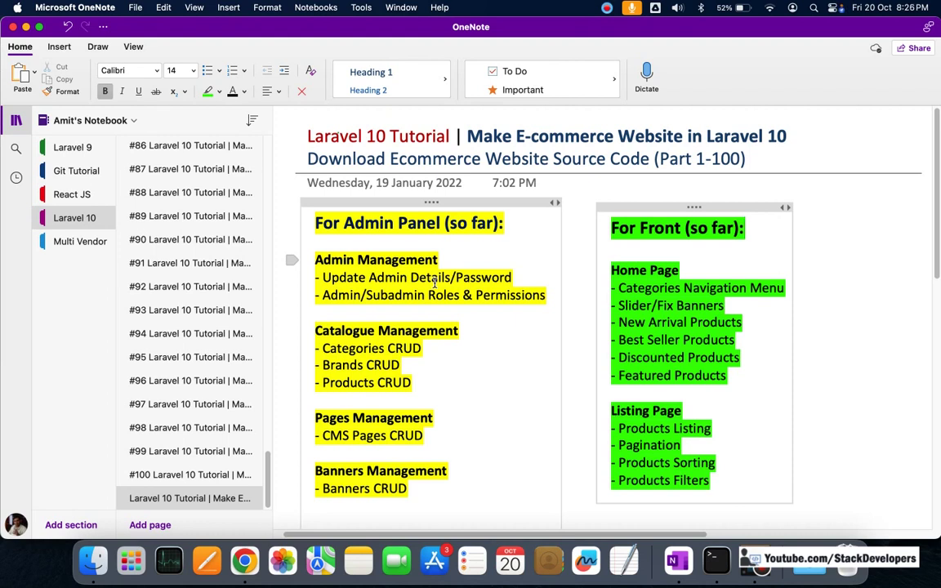
pyautogui.click(685, 247)
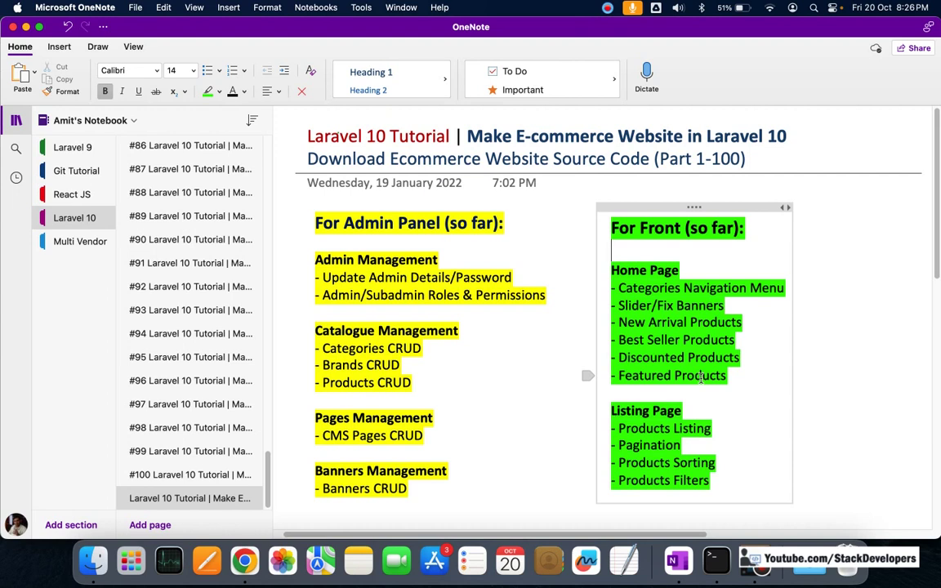
pyautogui.scroll(-1, 691, 416)
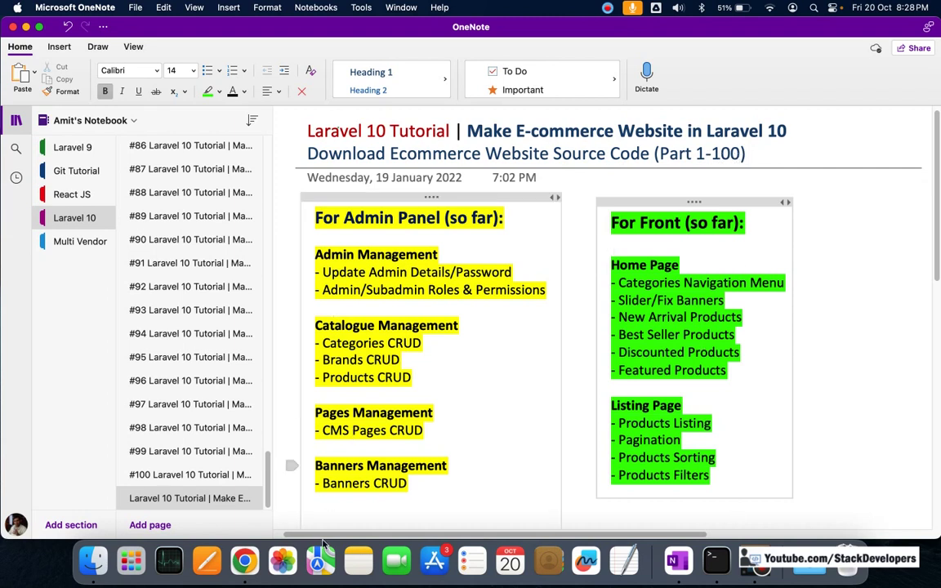
# - Switch to Chrome, go to sitemakers.in and open the download login for Advance E-commerce Website in Laravel 10 (Part 1 to 100)
pyautogui.click(244, 560)
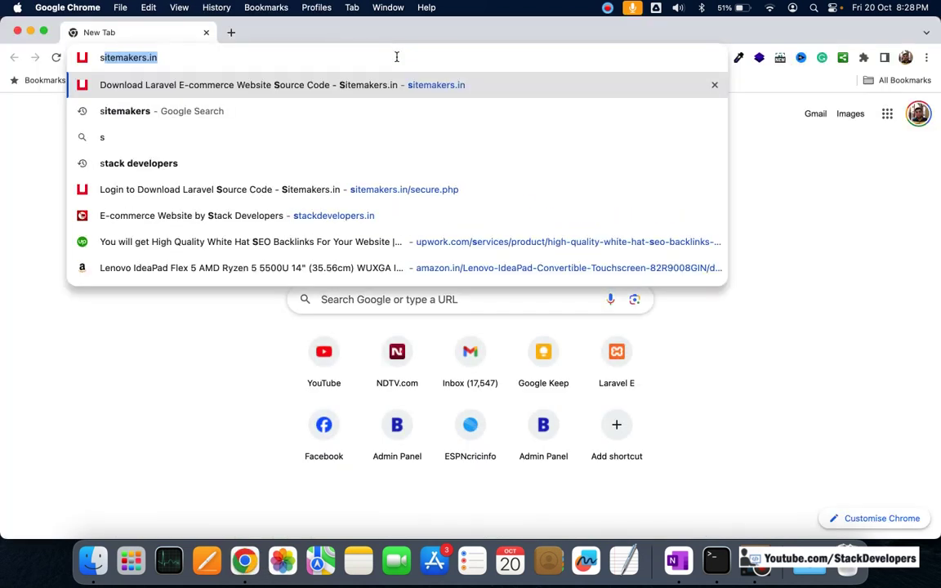
pyautogui.press('Return')
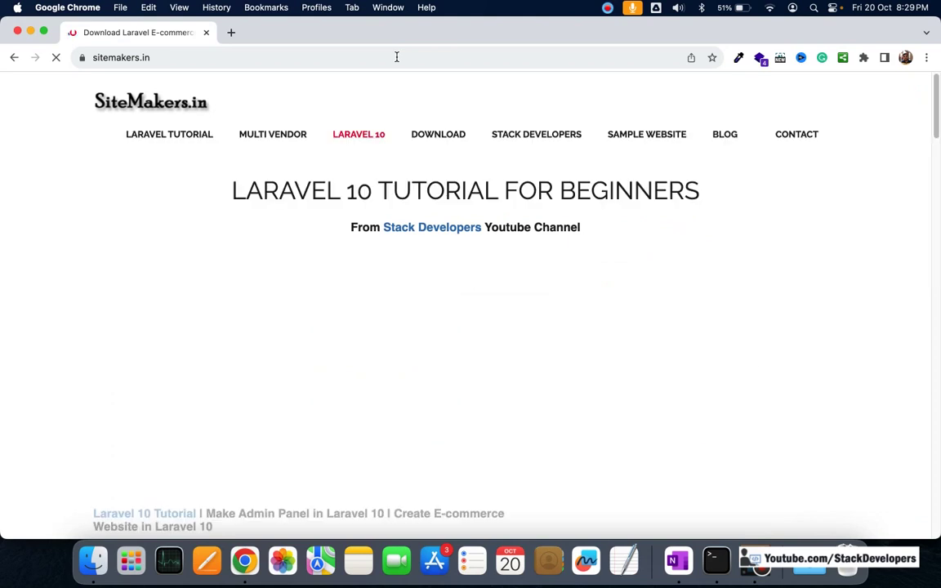
pyautogui.click(438, 138)
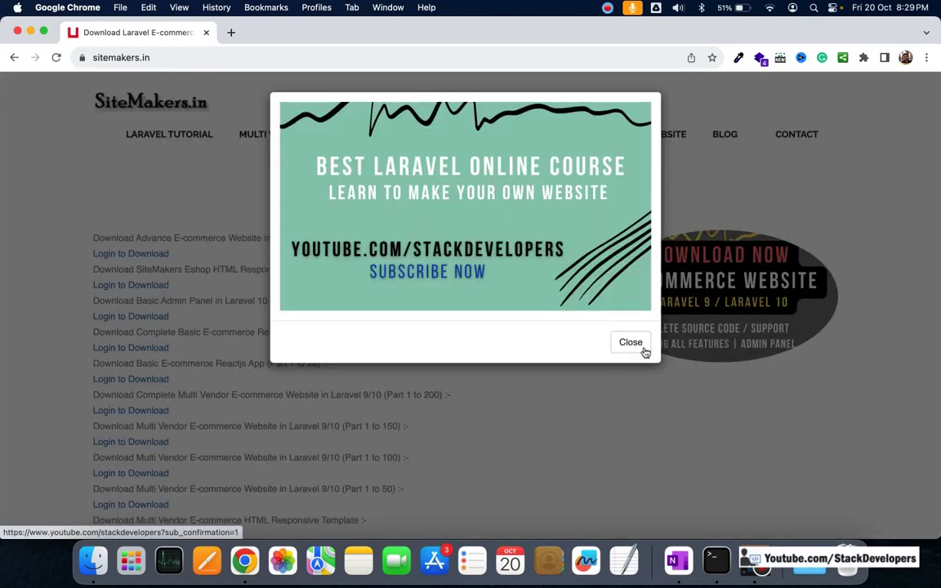
pyautogui.click(645, 351)
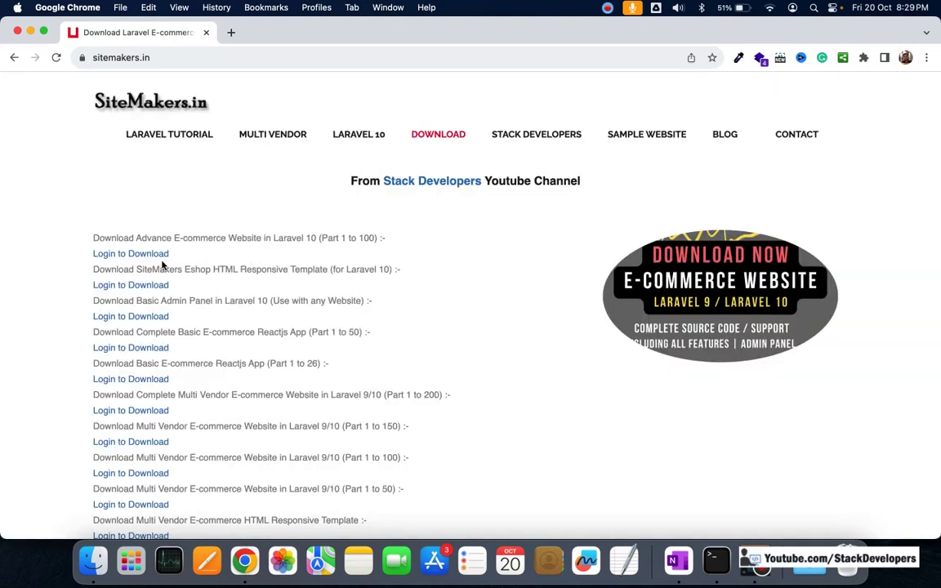
pyautogui.click(142, 255)
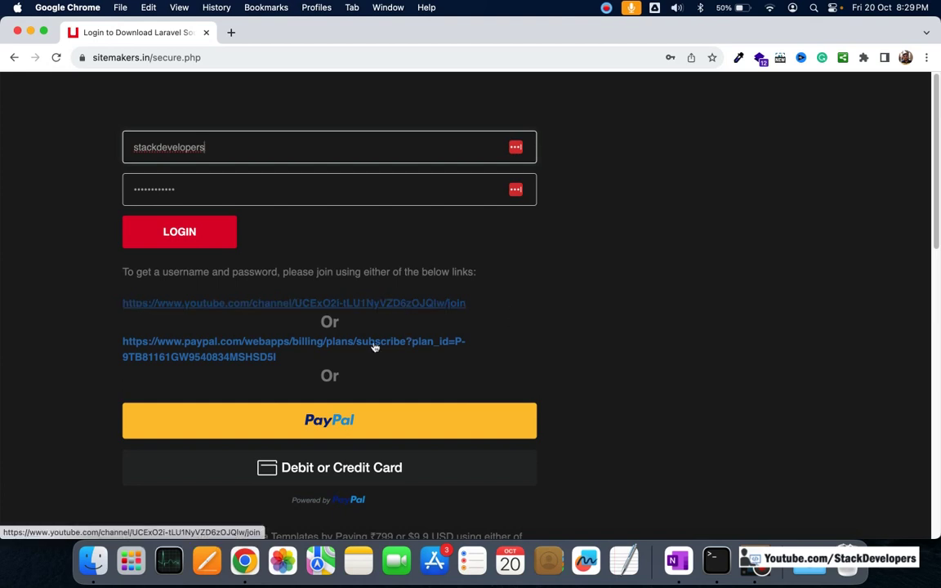
# - Review the membership links and payment options on the download login page
pyautogui.scroll(-3, 389, 347)
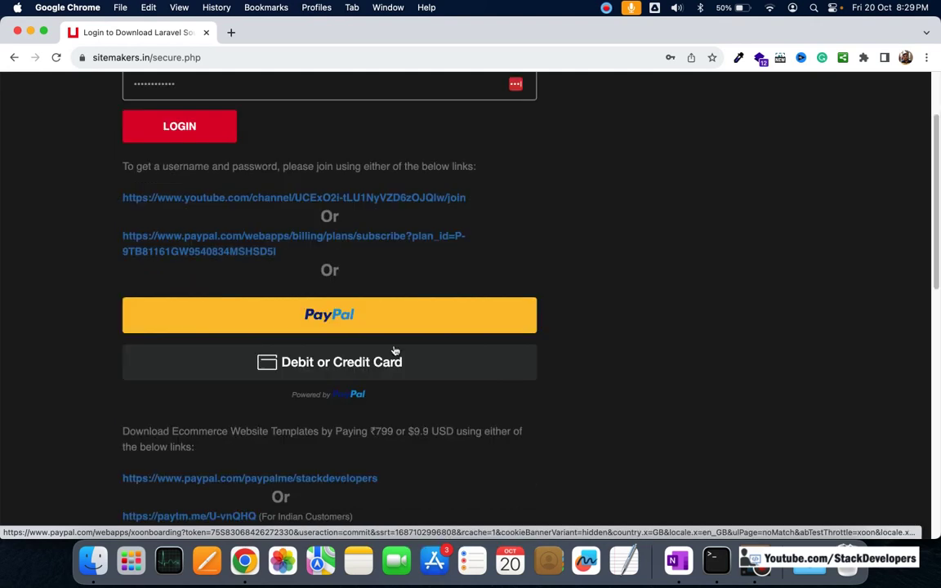
pyautogui.scroll(-5, 431, 369)
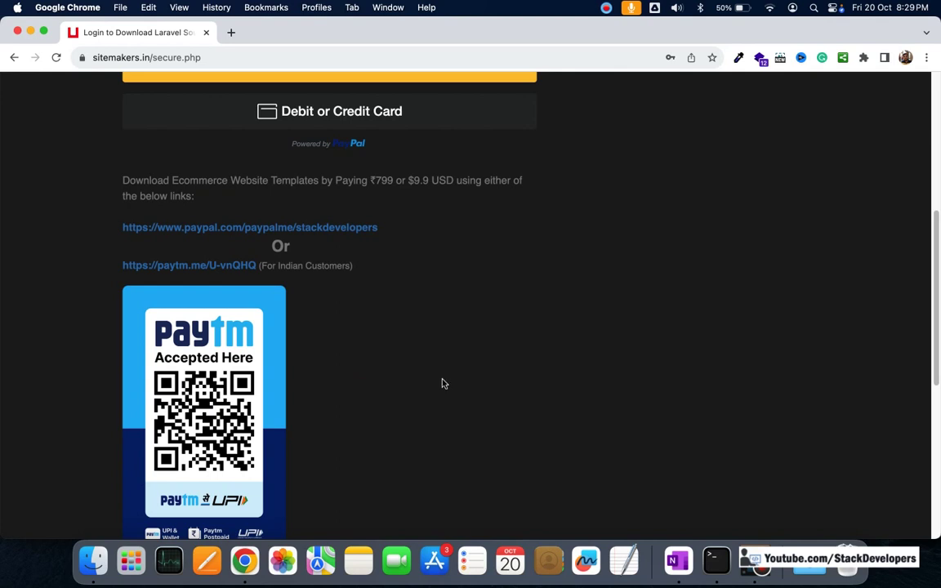
pyautogui.scroll(-1, 444, 384)
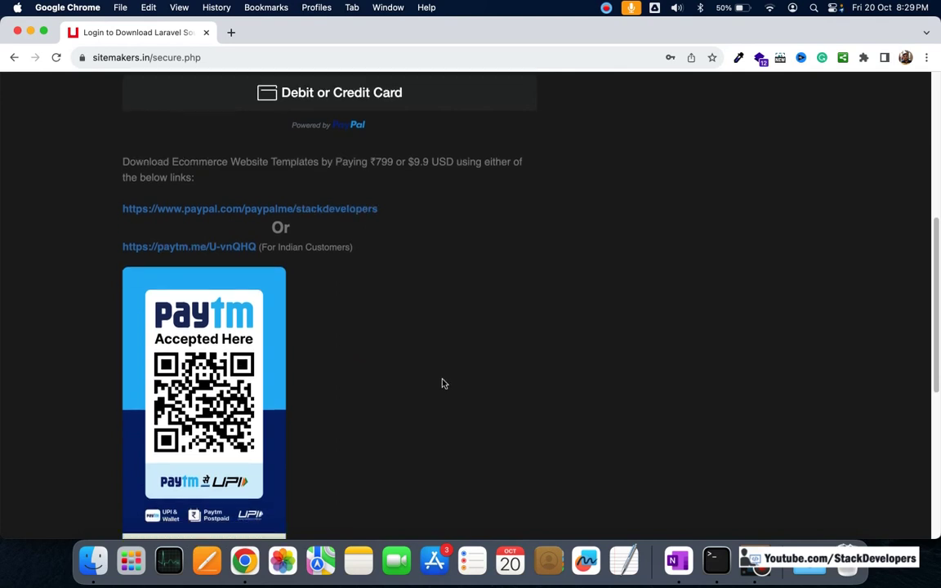
pyautogui.scroll(10, 444, 382)
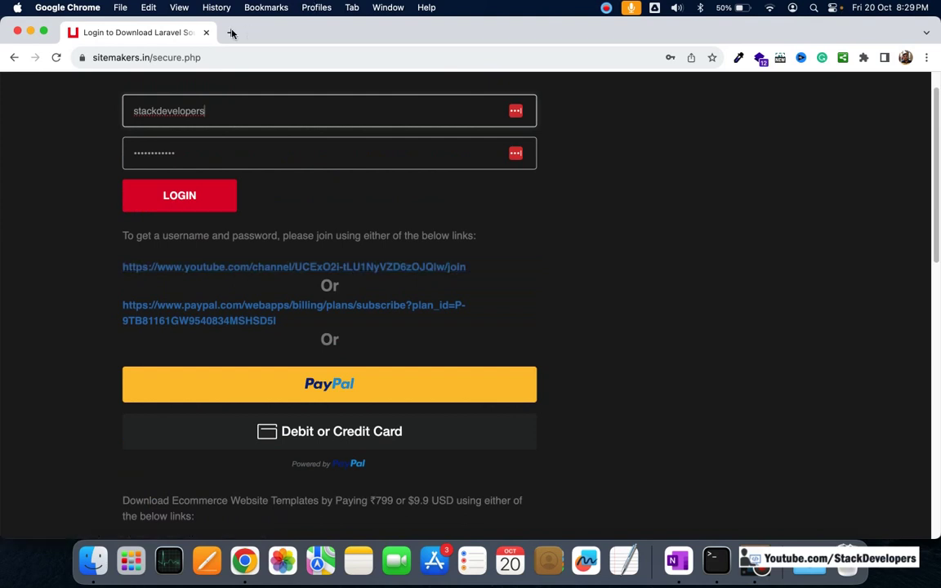
# - Open youtube.com/stackdevelopers in a new browser tab and mute the system sound
pyautogui.press('super+t')
pyautogui.write('youtube.com')
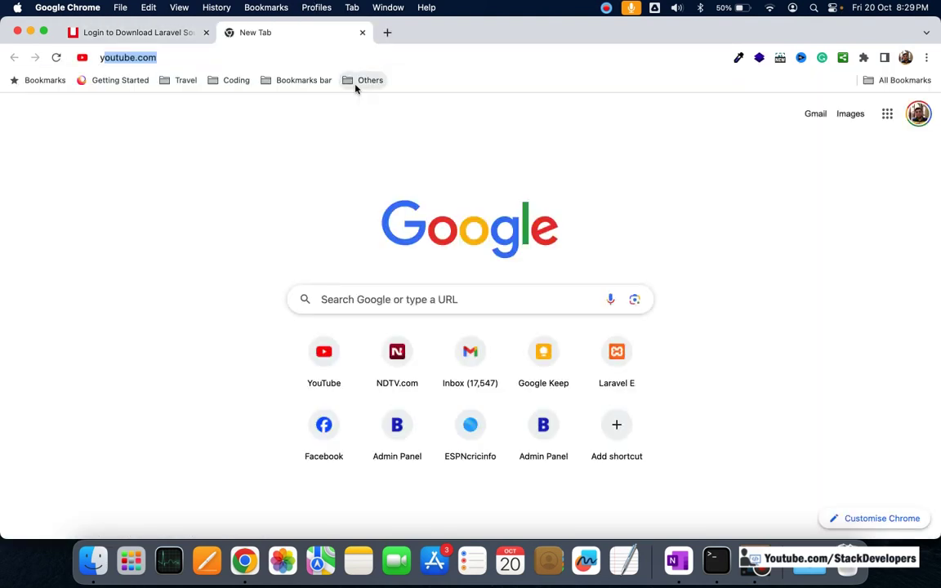
pyautogui.write('/stackdevelopers')
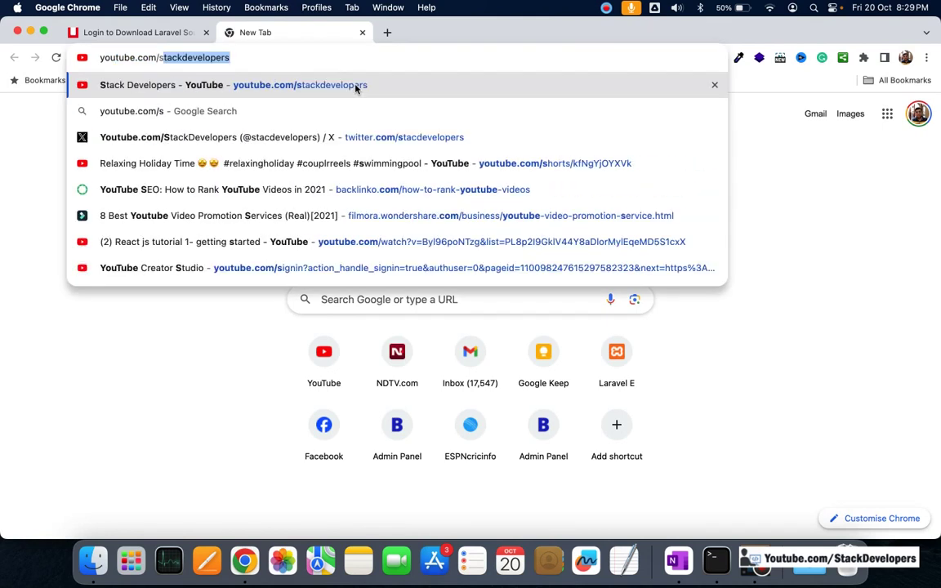
pyautogui.press('Return')
pyautogui.press('XF86AudioLowerVolume')
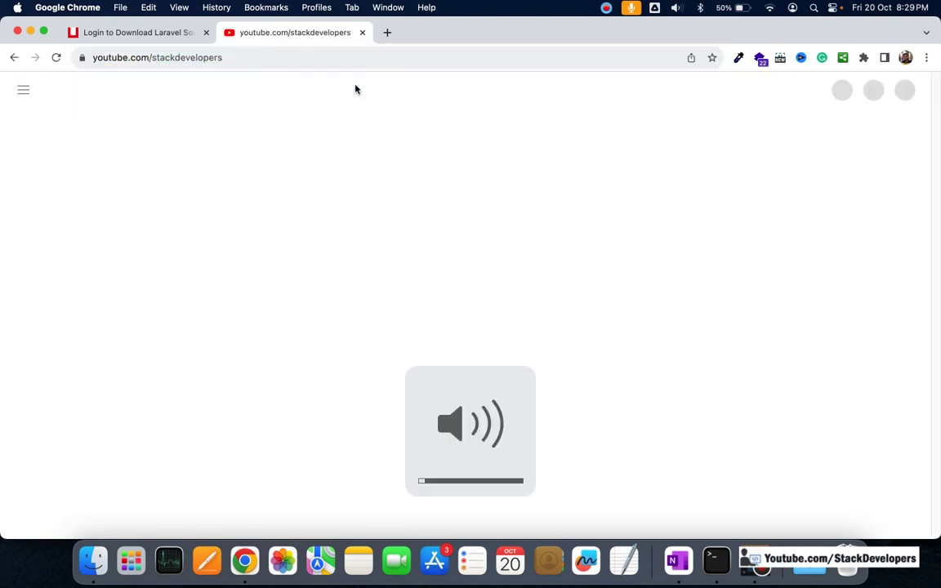
pyautogui.press('XF86AudioLowerVolume')
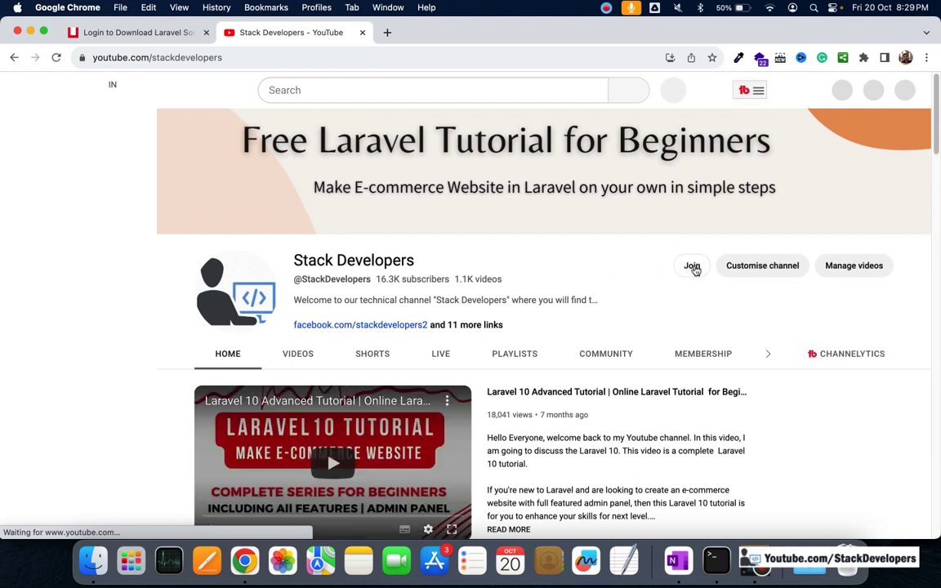
# - Examine the Stack Developers channel's membership levels with their prices and perks, then close the overview
pyautogui.click(693, 268)
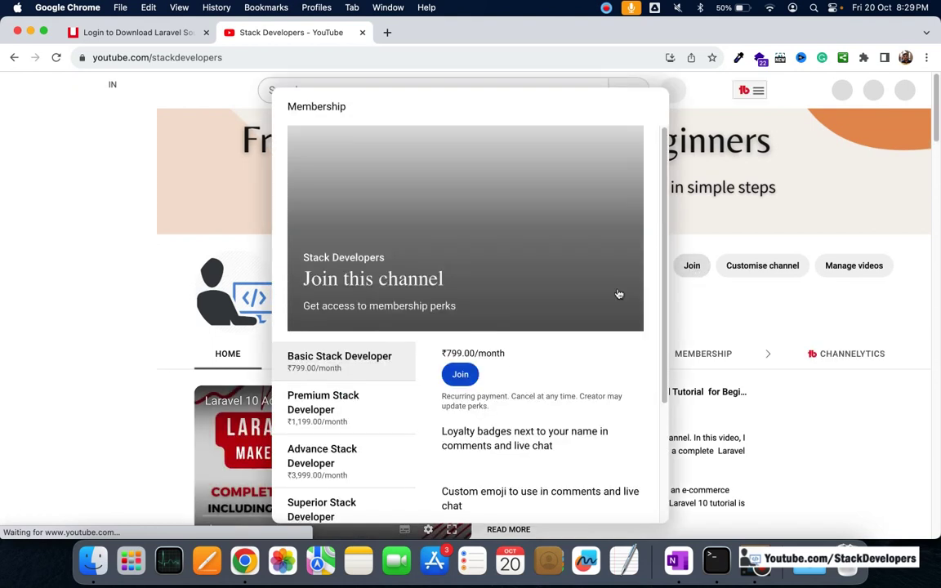
pyautogui.scroll(-3, 413, 359)
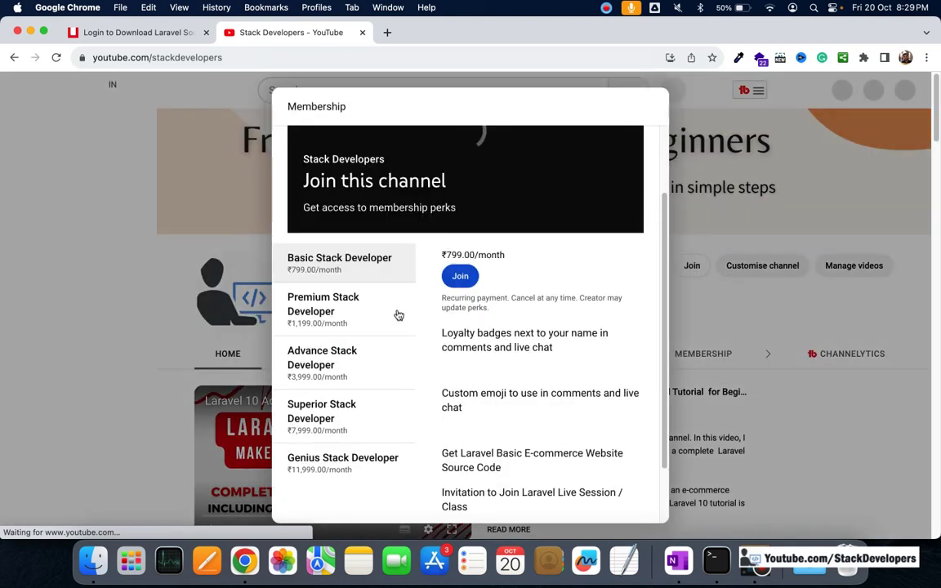
pyautogui.scroll(3, 352, 300)
pyautogui.scroll(-3, 352, 343)
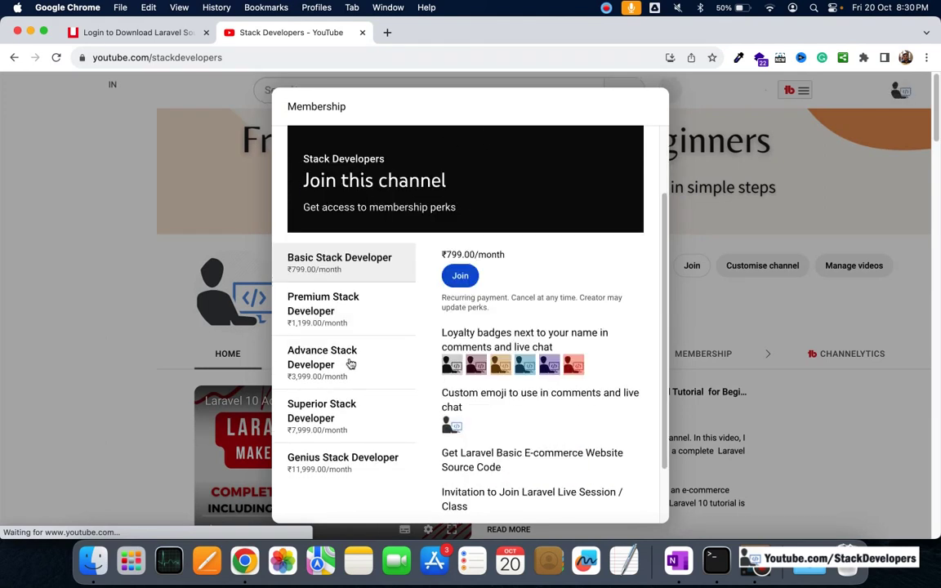
pyautogui.press('Escape')
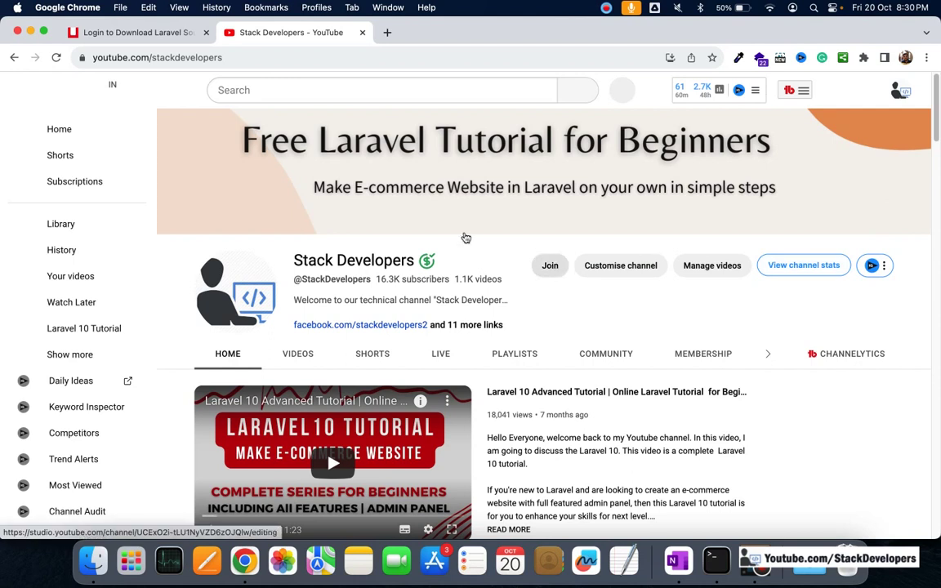
# - Return to the sitemakers.in login page in the browser after a brief look at the OneNote page
pyautogui.press('super+Tab')
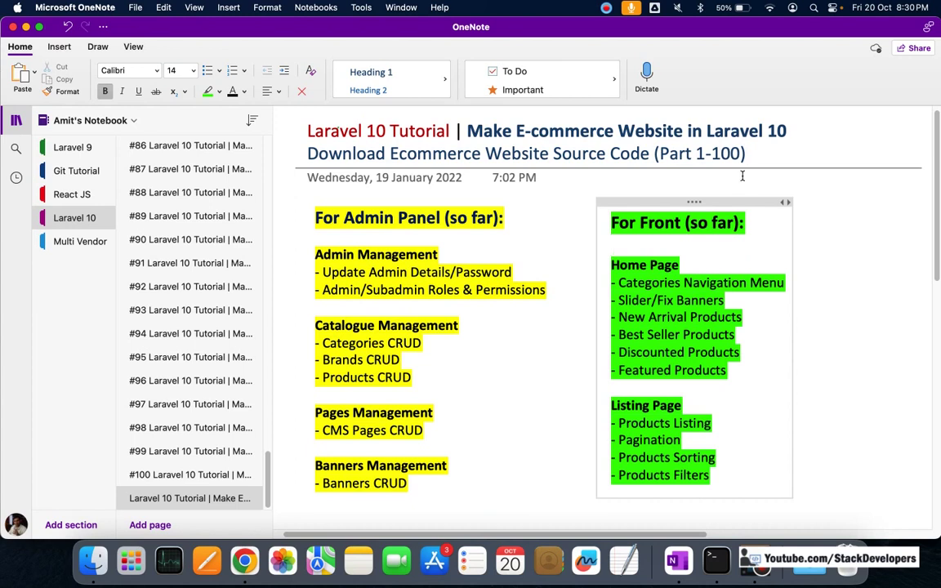
pyautogui.press('super+Tab')
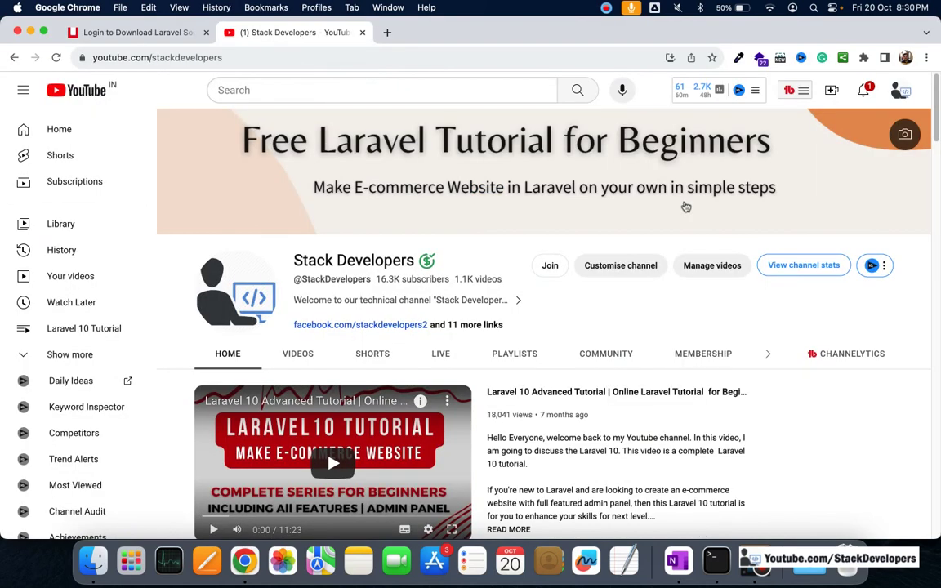
pyautogui.click(169, 37)
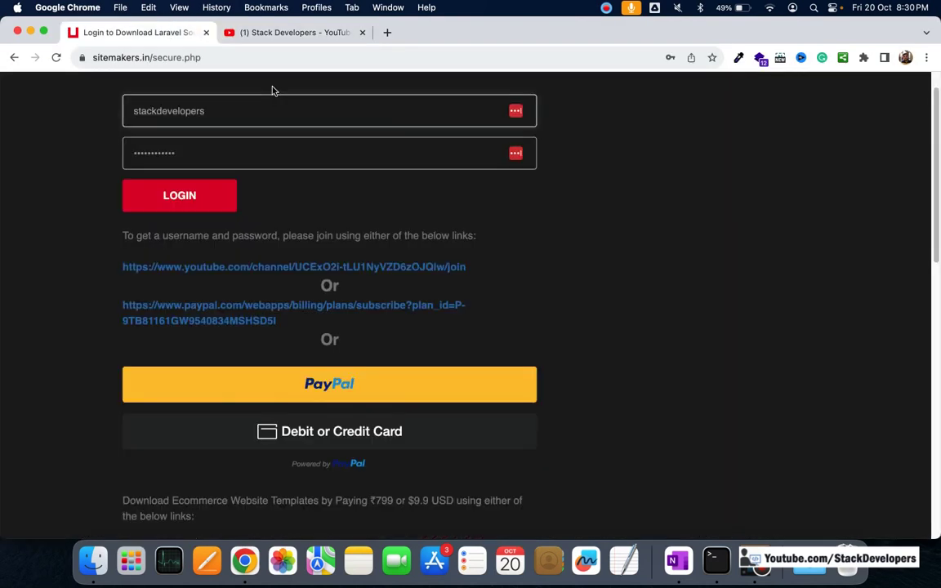
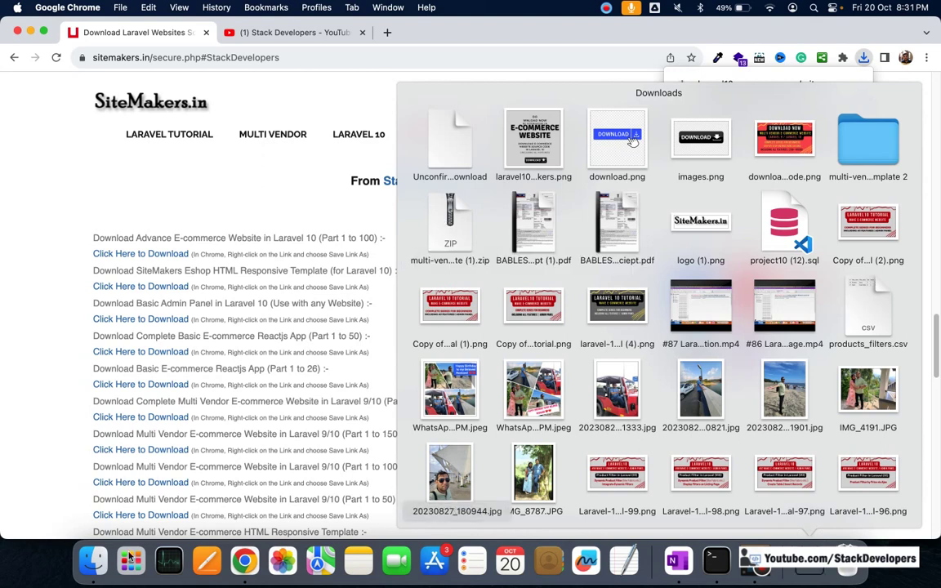
# - Copy the downloaded Laravel 10 e-commerce website (part 1-100) zip from Downloads into XAMPP's htdocs folder in Finder
pyautogui.click(92, 561)
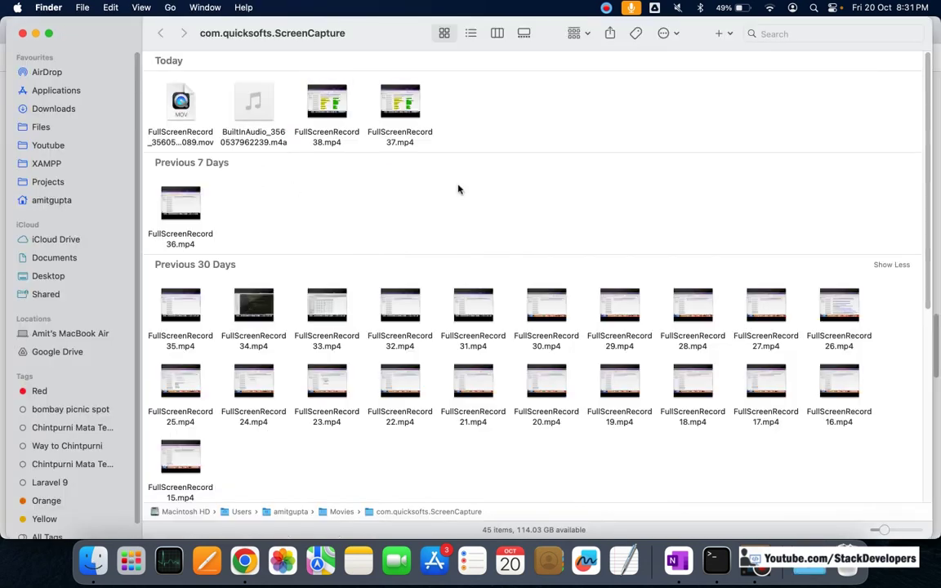
pyautogui.click(54, 109)
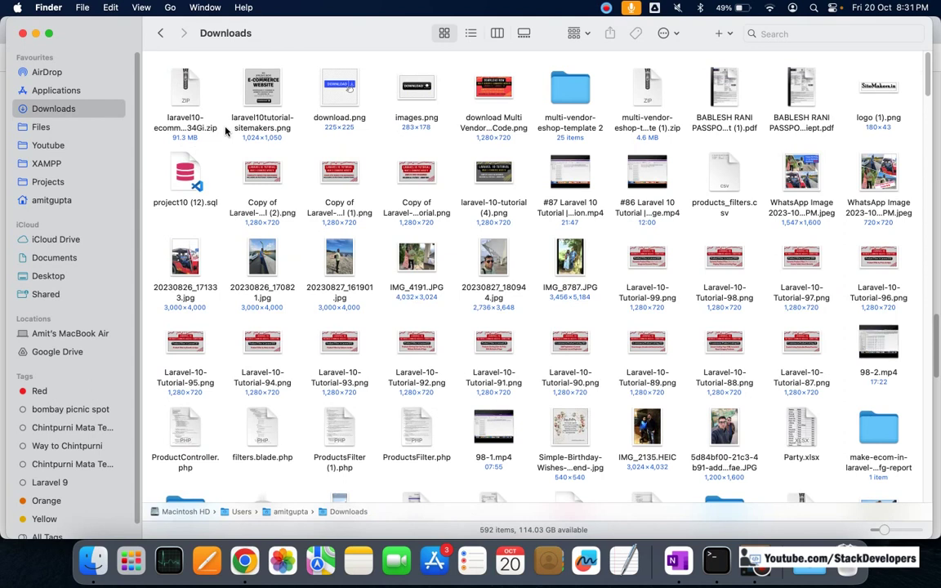
pyautogui.click(187, 103)
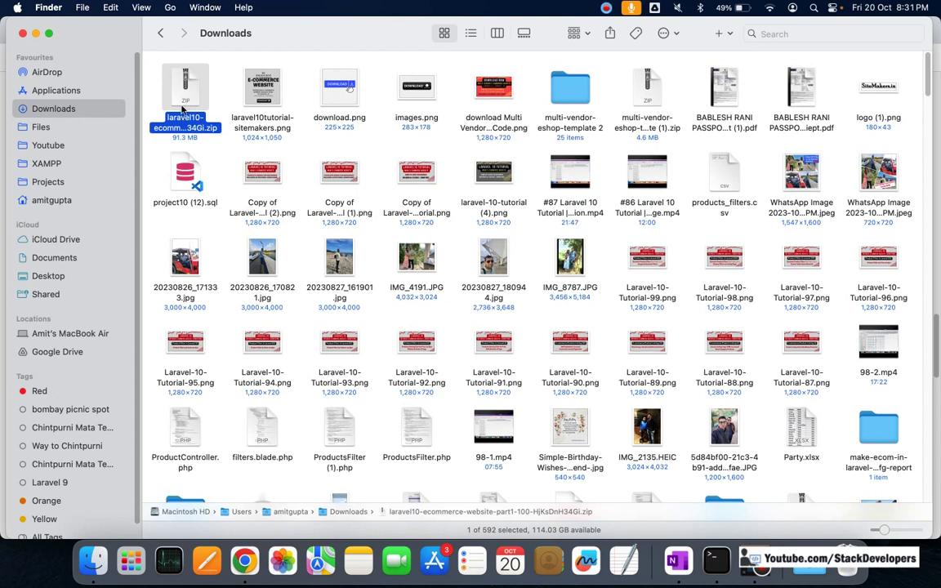
pyautogui.click(57, 163)
pyautogui.click(392, 96)
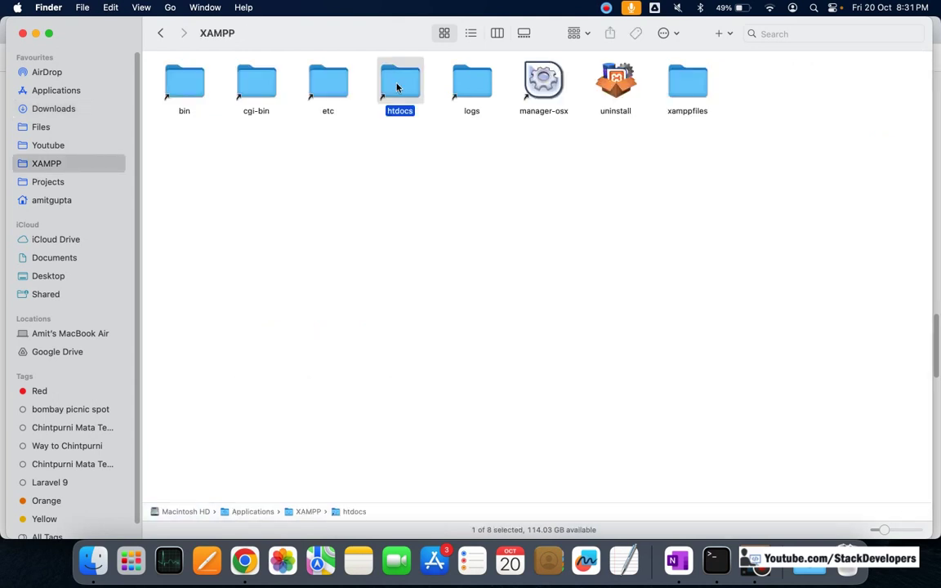
pyautogui.doubleClick(383, 95)
pyautogui.scroll(3, 286, 178)
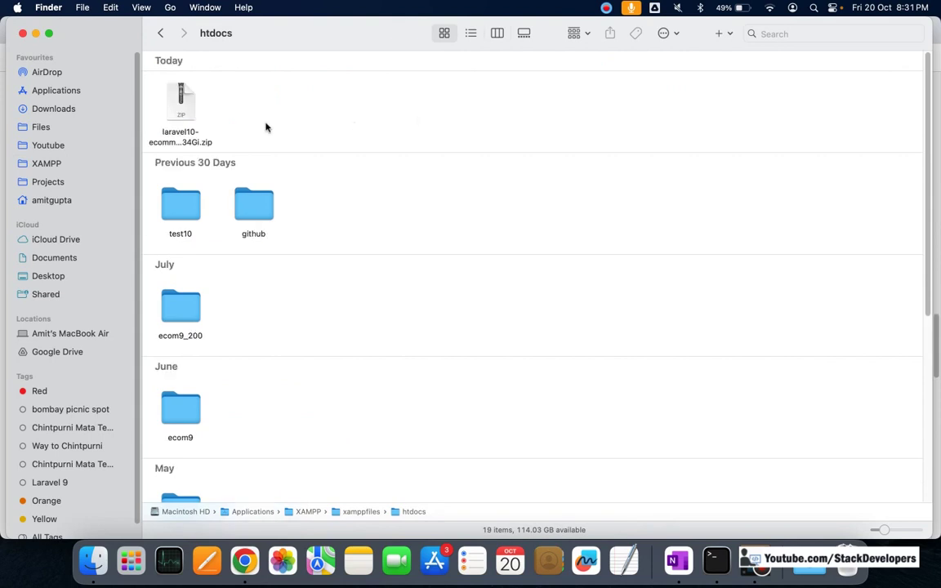
# - Extract the Laravel 10 e-commerce zip inside htdocs and check the contents of the extracted project folder
pyautogui.rightClick(185, 105)
pyautogui.click(208, 119)
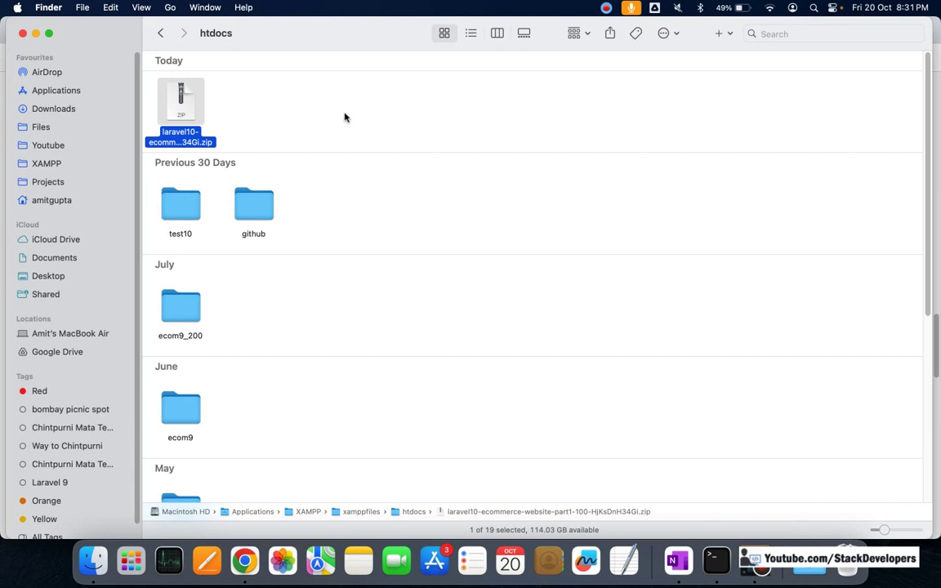
pyautogui.click(223, 109)
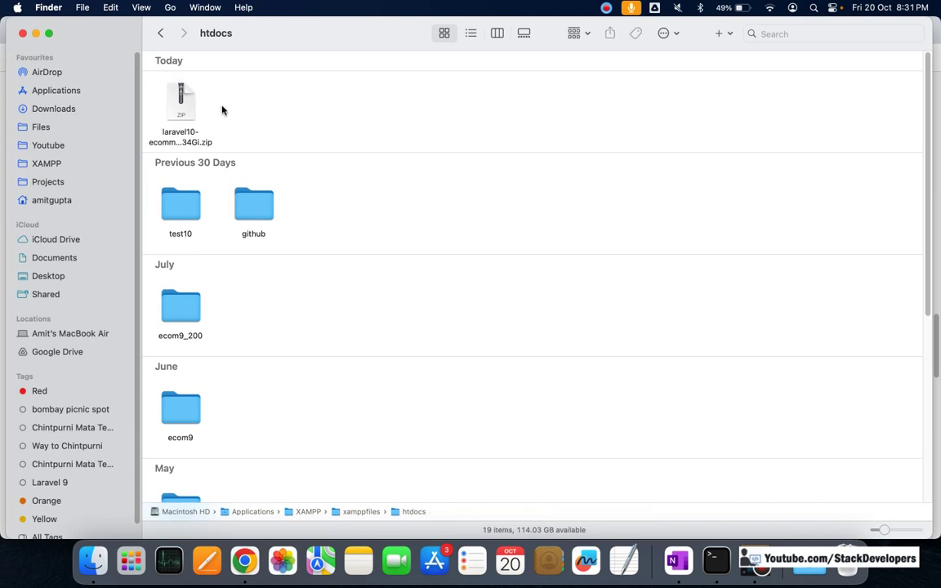
pyautogui.doubleClick(181, 115)
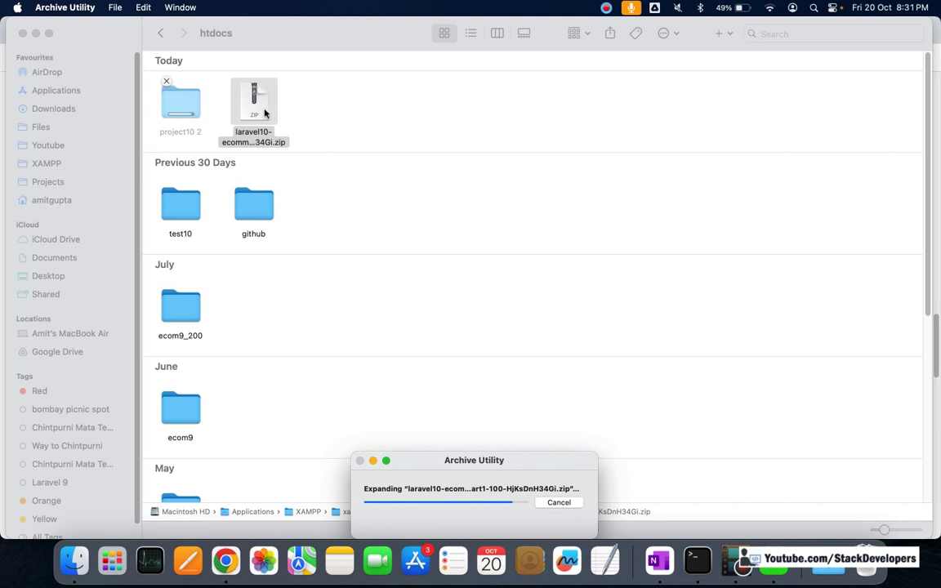
pyautogui.doubleClick(171, 106)
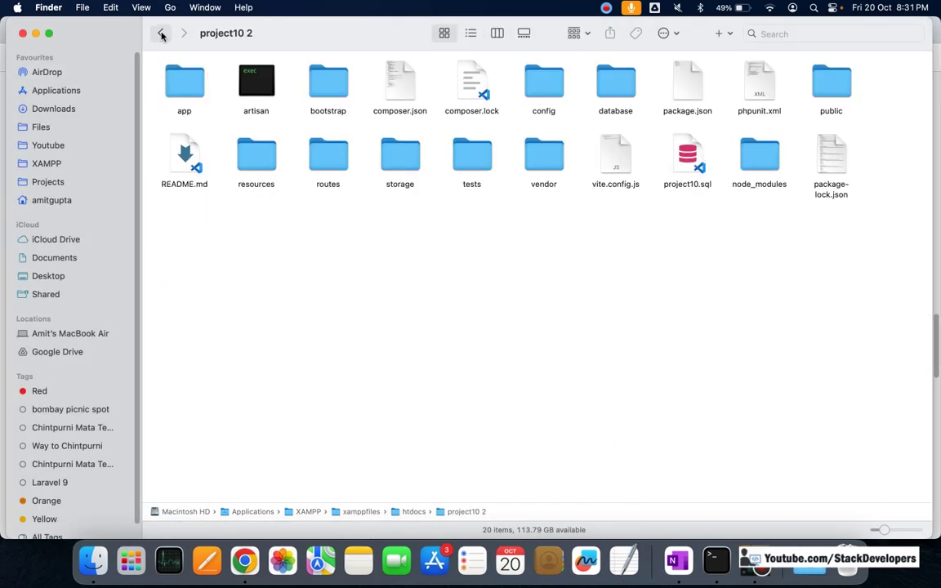
pyautogui.click(161, 34)
# - Rename the extracted project folder in htdocs as project100
pyautogui.click(182, 133)
pyautogui.press('Return')
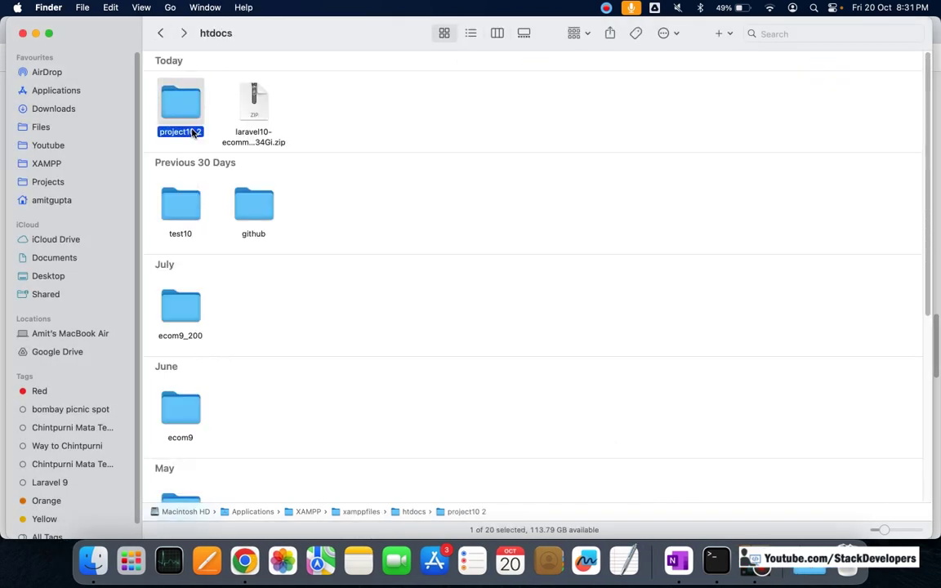
pyautogui.click(201, 132)
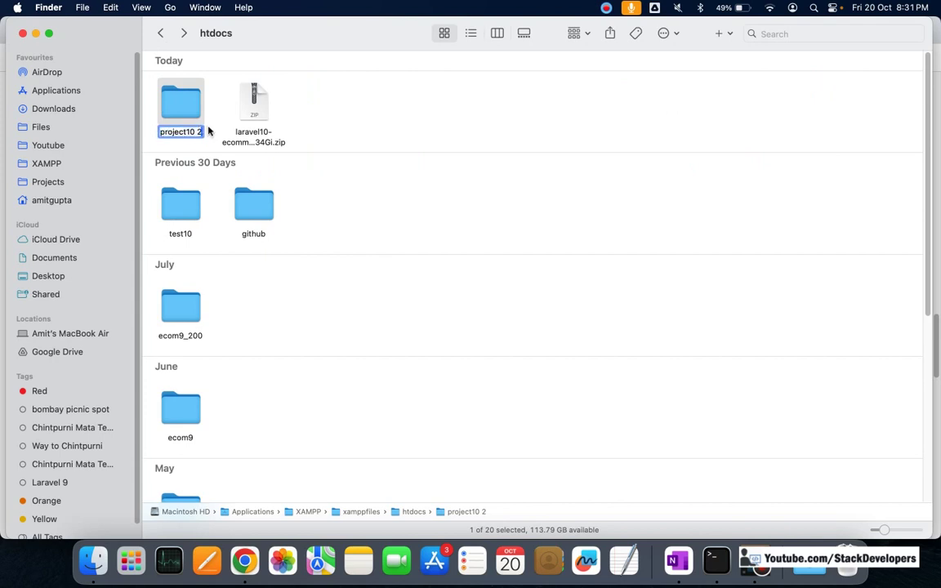
pyautogui.press('BackSpace')
pyautogui.press('BackSpace')
pyautogui.press('BackSpace')
pyautogui.press('BackSpace')
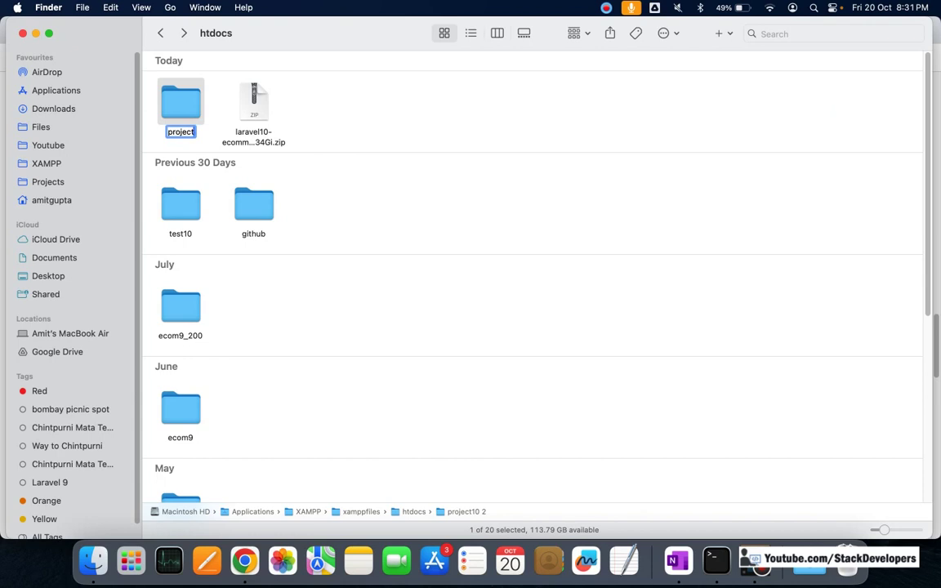
pyautogui.write('100')
pyautogui.click(458, 129)
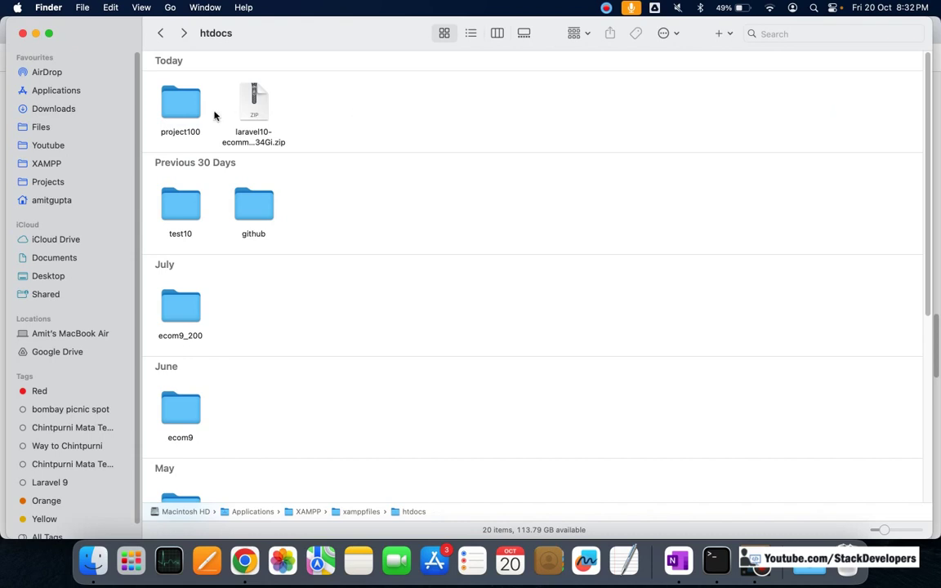
# - Open project10.sql from the project100 folder in Visual Studio Code and allow access to the iCloud Drive files
pyautogui.click(187, 113)
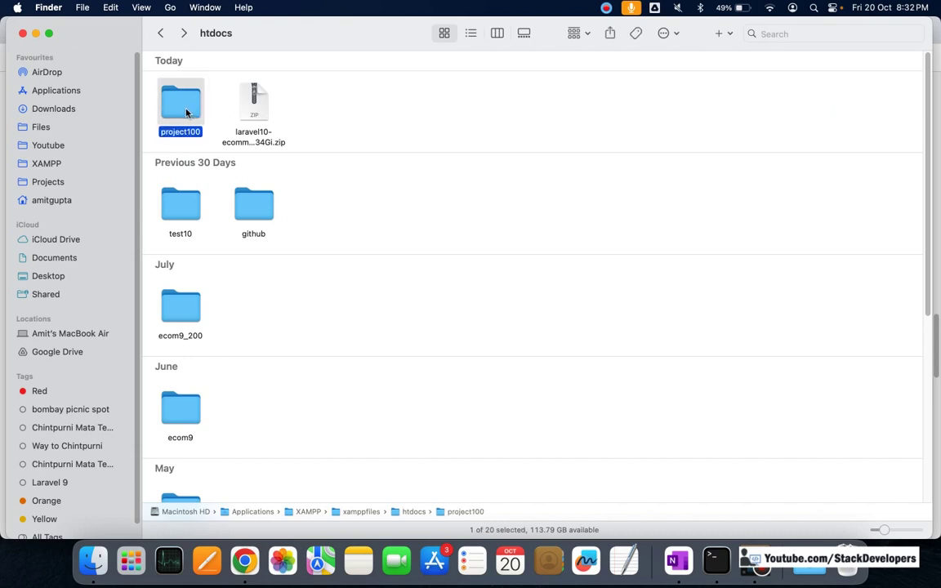
pyautogui.doubleClick(185, 112)
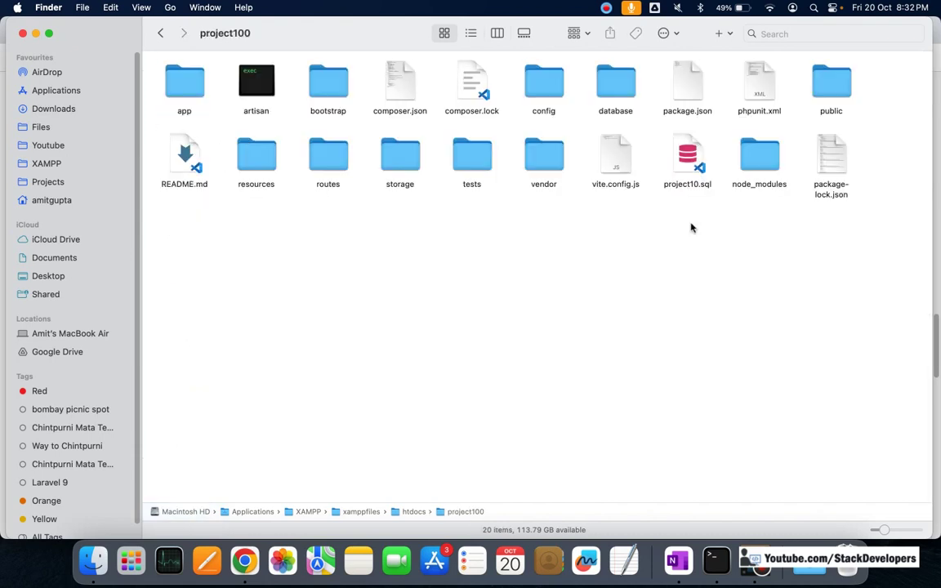
pyautogui.click(689, 167)
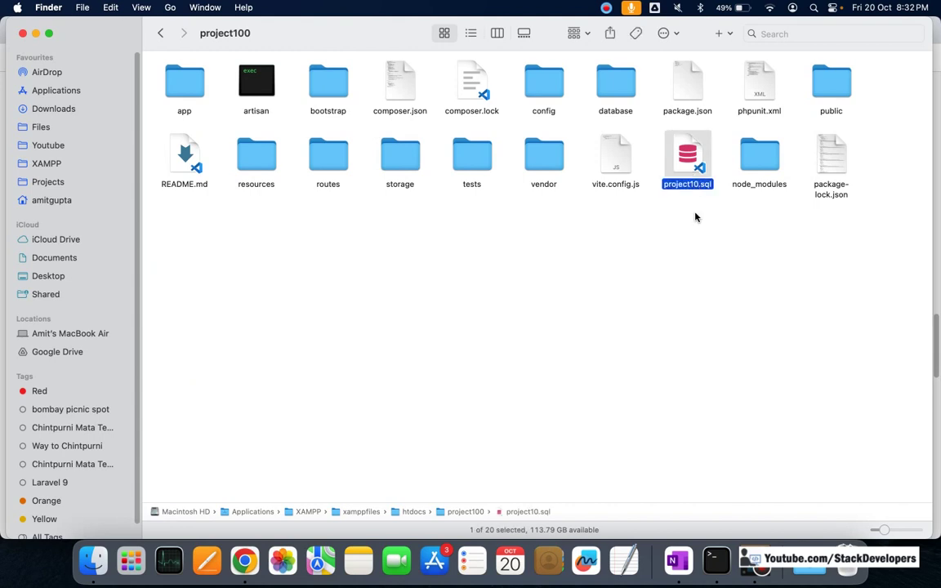
pyautogui.click(695, 214)
pyautogui.click(697, 184)
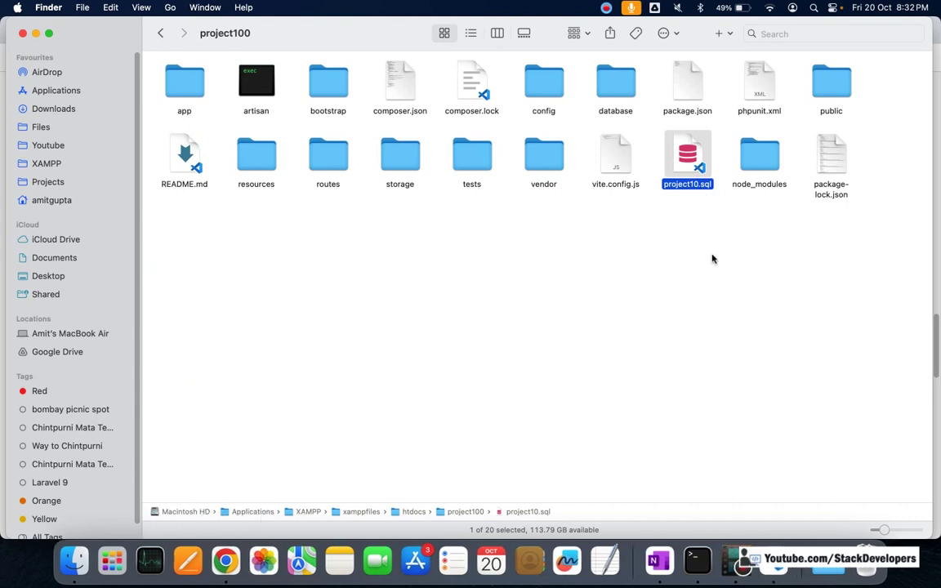
pyautogui.click(640, 279)
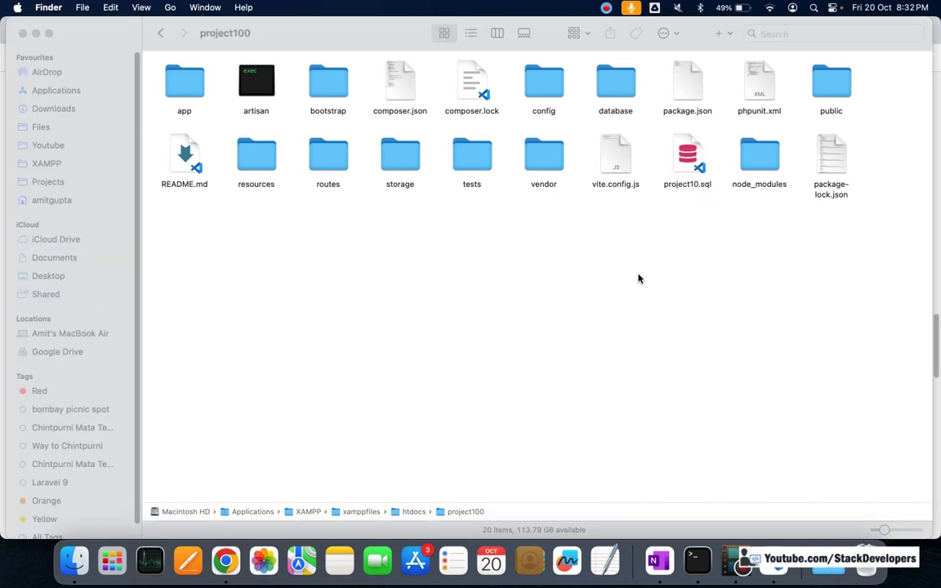
pyautogui.press('super+space')
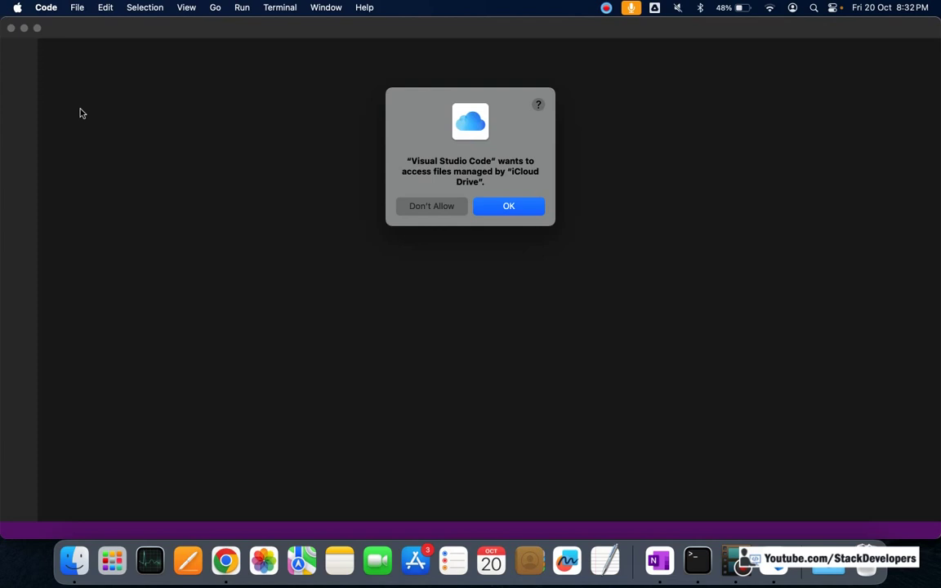
pyautogui.press('Return')
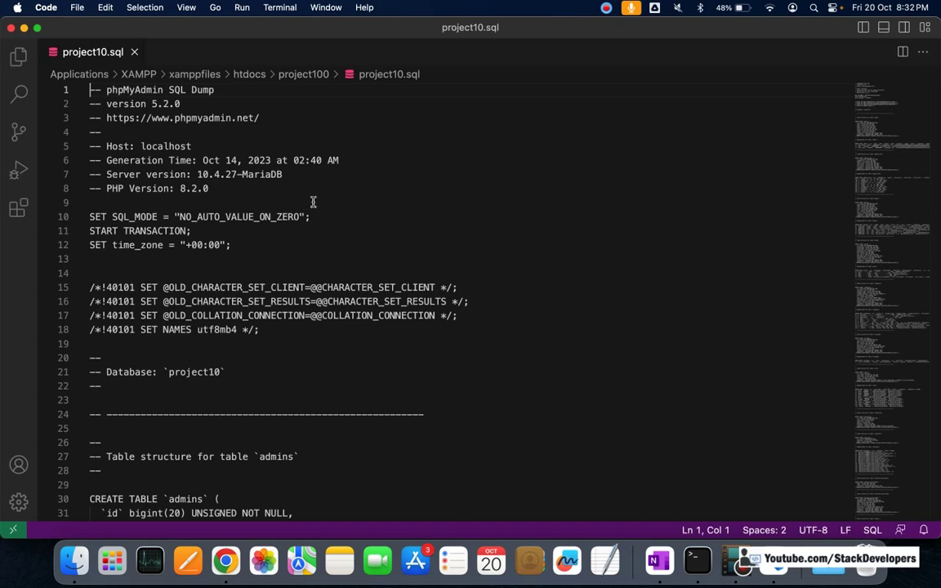
# - Look through the SQL dump's table definitions and find the database name in its header
pyautogui.scroll(-20, 313, 202)
pyautogui.scroll(3, 242, 353)
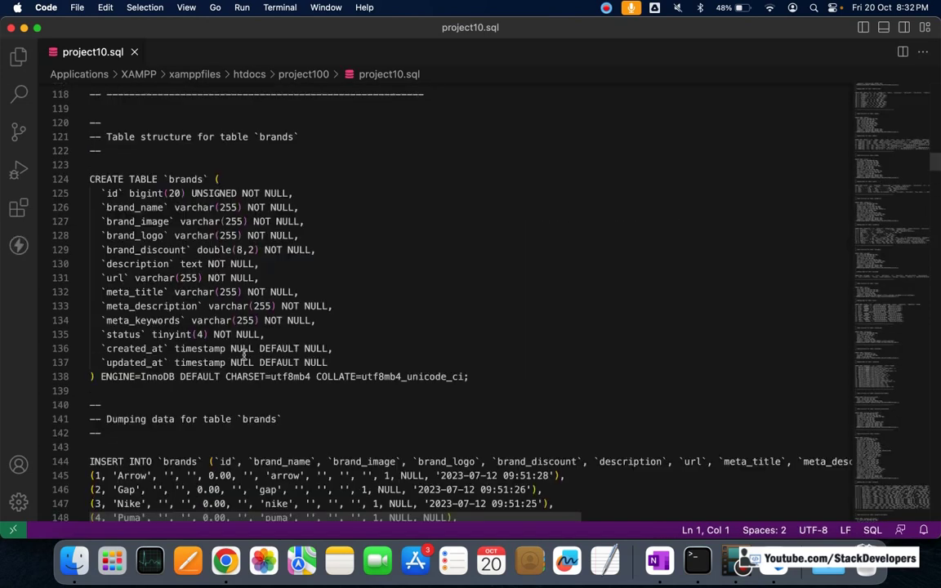
pyautogui.scroll(20, 242, 353)
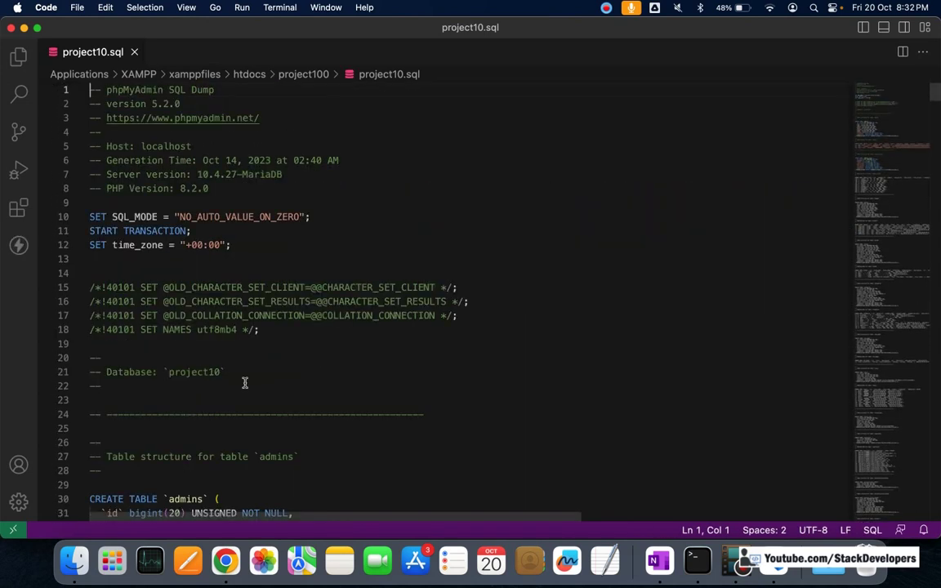
pyautogui.doubleClick(245, 381)
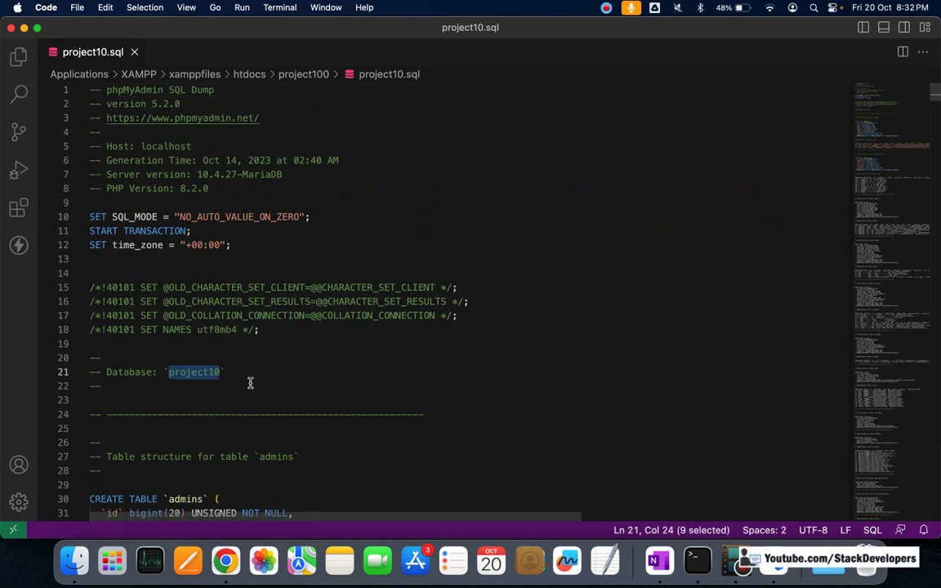
# - Switch to Chrome, open localhost/phpmyadmin in a new tab and go to the server's database list
pyautogui.press('super+Tab')
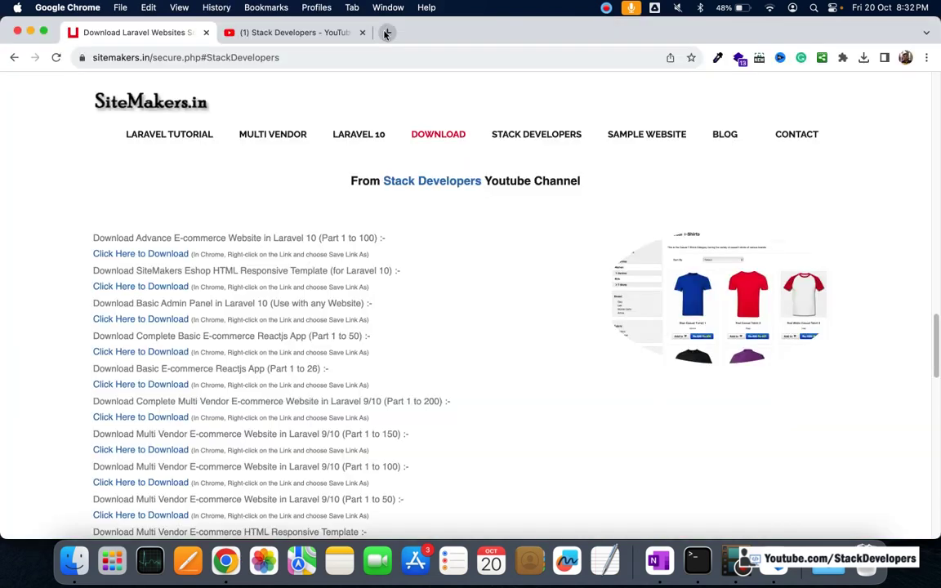
pyautogui.click(386, 32)
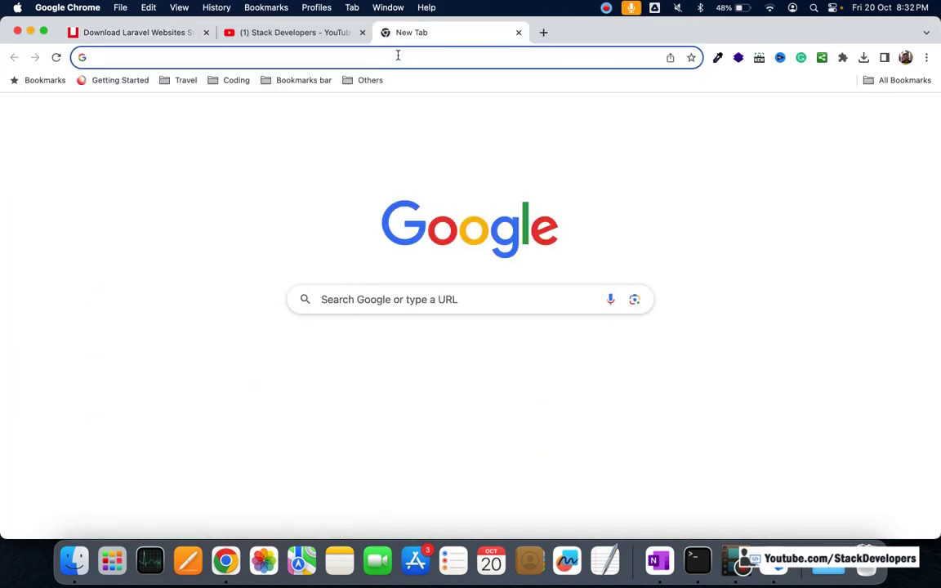
pyautogui.write('localhost/dashboard/')
pyautogui.press('Return')
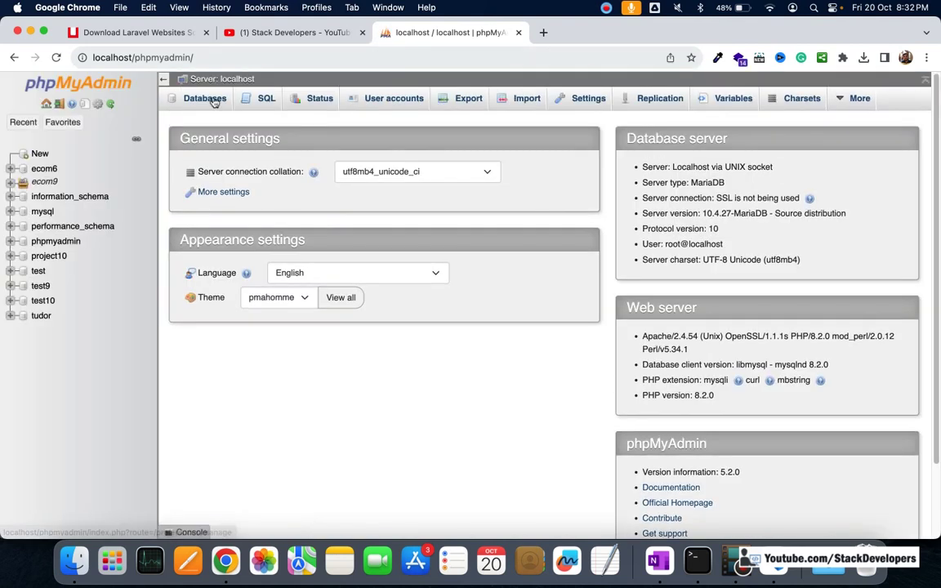
pyautogui.click(214, 100)
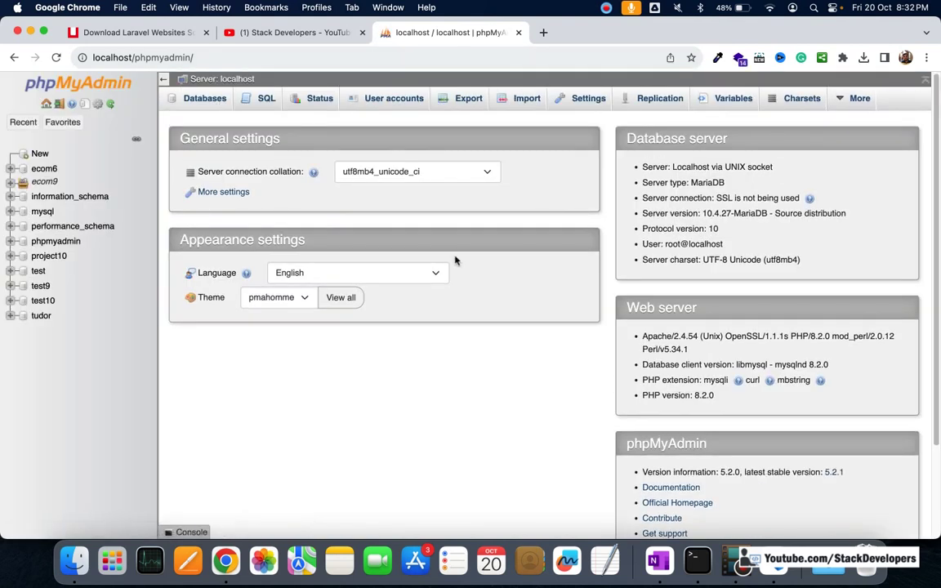
# - Try to create a database named project10 with the utf8mb4_general_ci collation
pyautogui.click(245, 207)
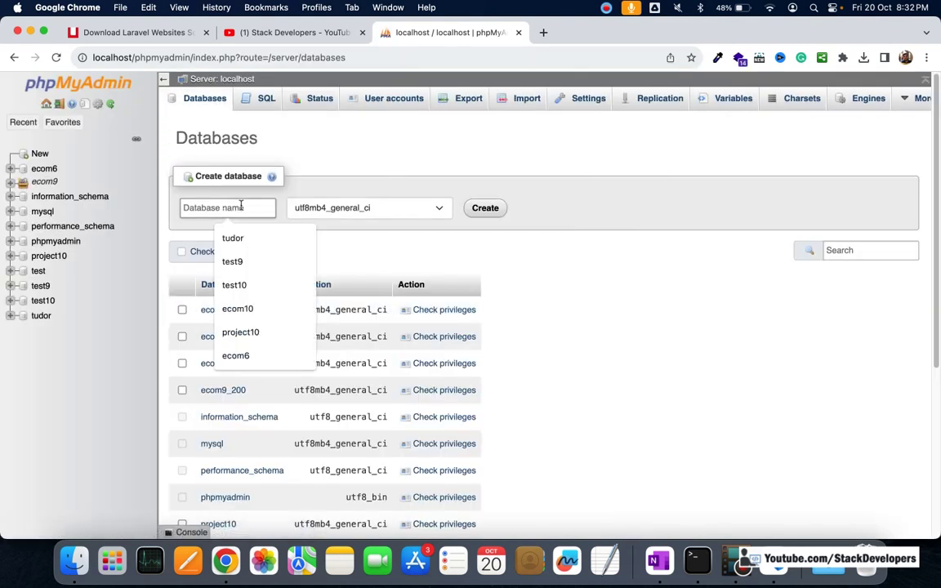
pyautogui.click(249, 205)
pyautogui.click(249, 204)
pyautogui.click(240, 332)
pyautogui.click(485, 209)
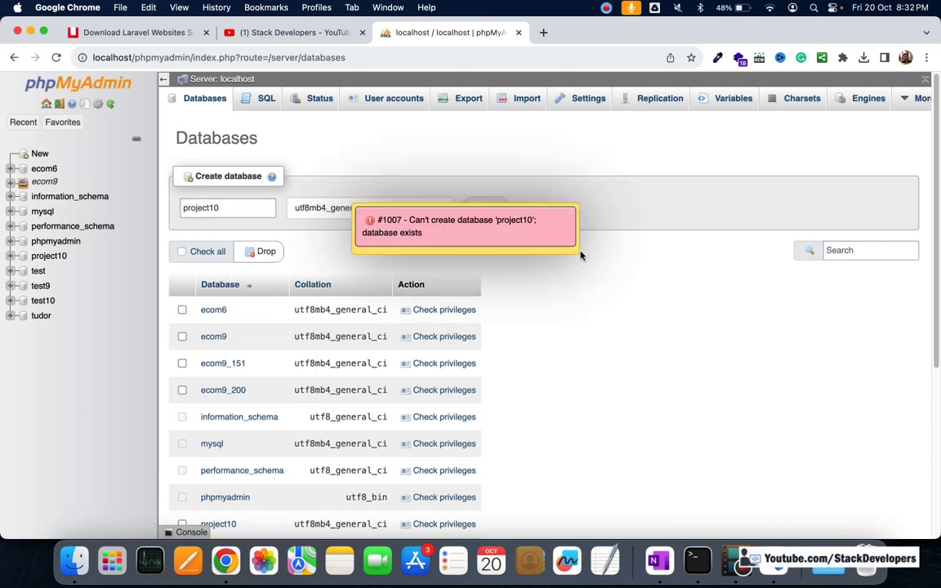
# - Create a database named project100 with the utf8mb4_general_ci collation
pyautogui.click(246, 207)
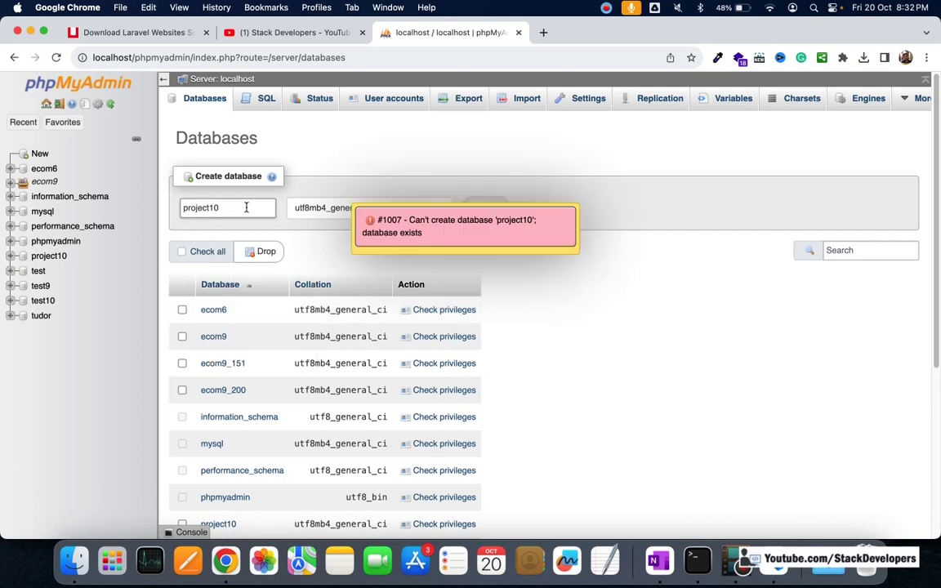
pyautogui.write('0')
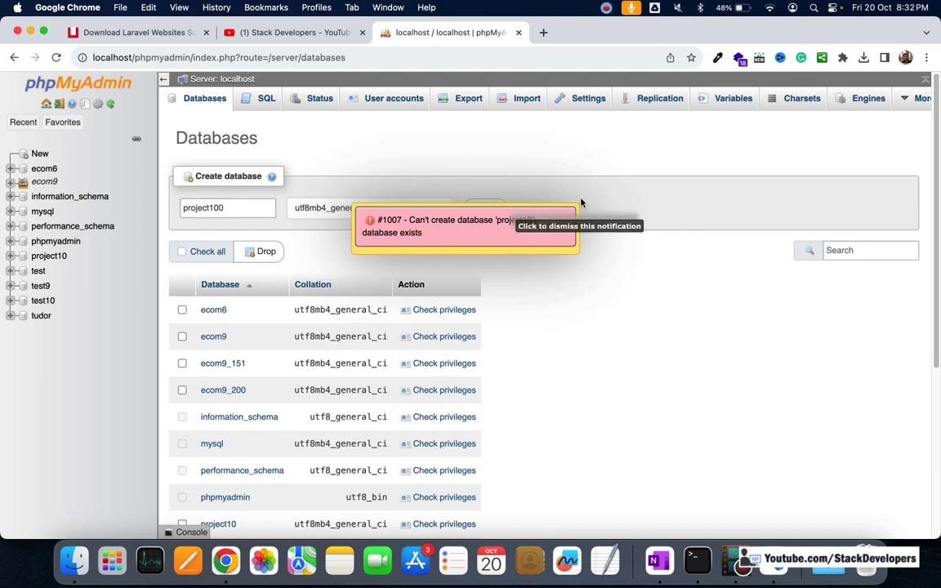
pyautogui.scroll(-3, 523, 168)
pyautogui.scroll(2, 501, 143)
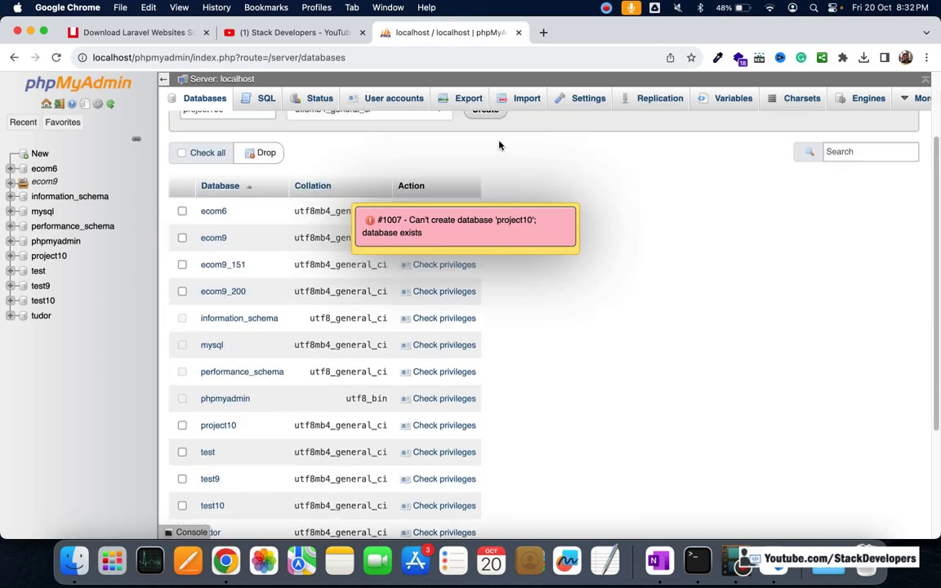
pyautogui.click(486, 133)
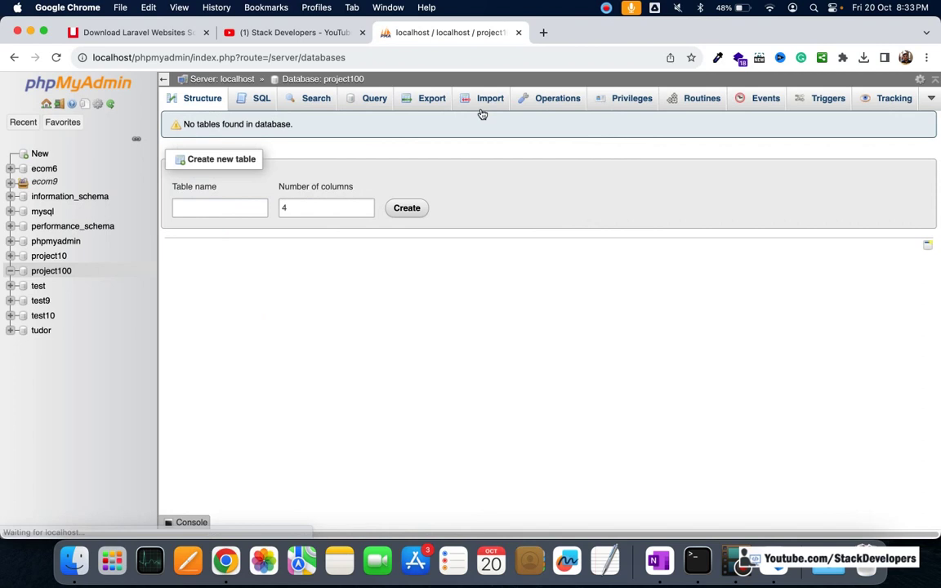
# - Import project10.sql from htdocs/project100 into the project100 database and view the resulting table list
pyautogui.click(492, 100)
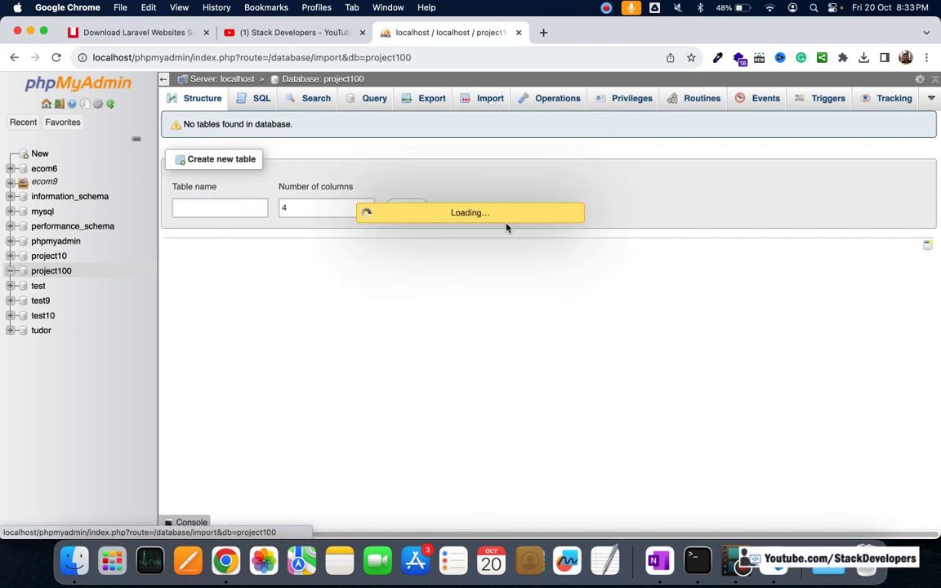
pyautogui.press('super+Tab')
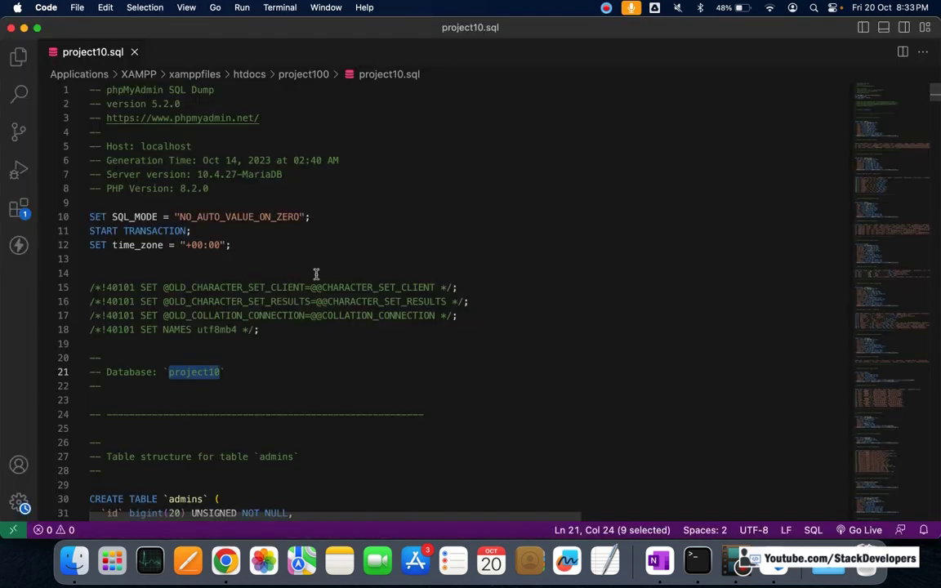
pyautogui.press('super+Tab')
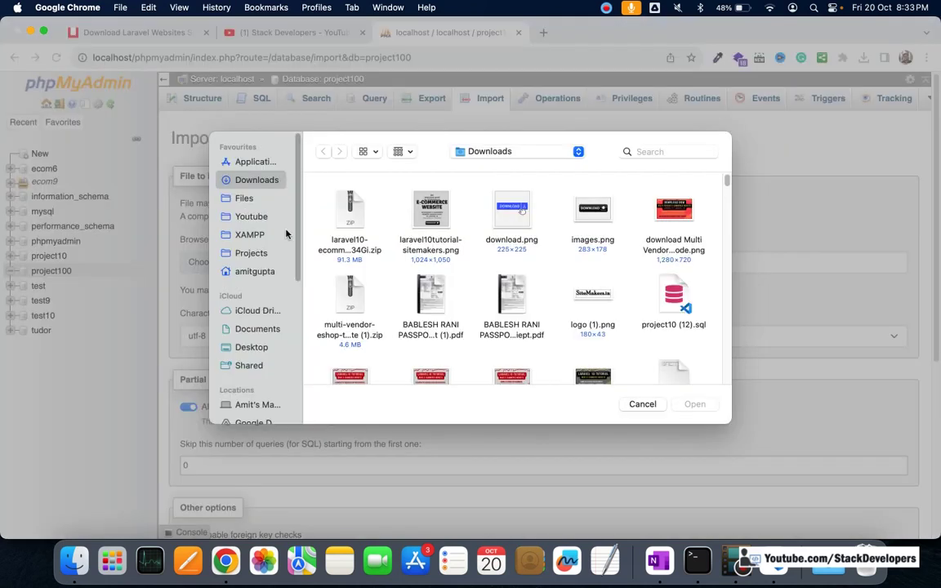
pyautogui.click(250, 235)
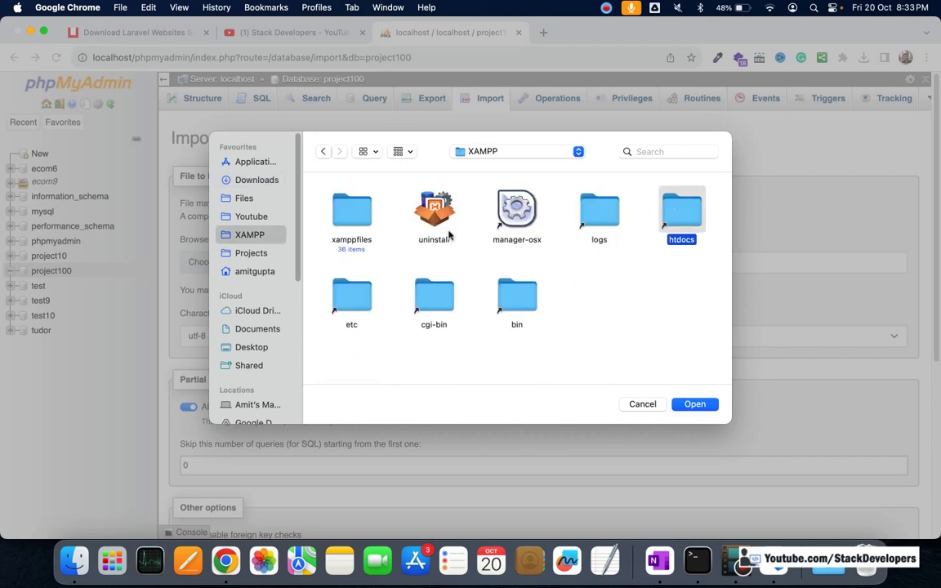
pyautogui.doubleClick(675, 212)
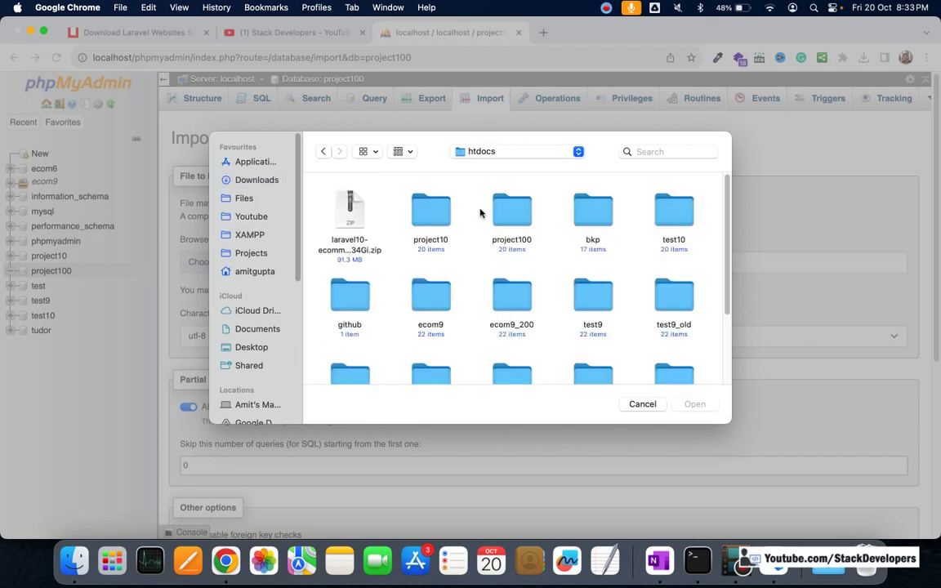
pyautogui.click(506, 211)
pyautogui.doubleClick(517, 237)
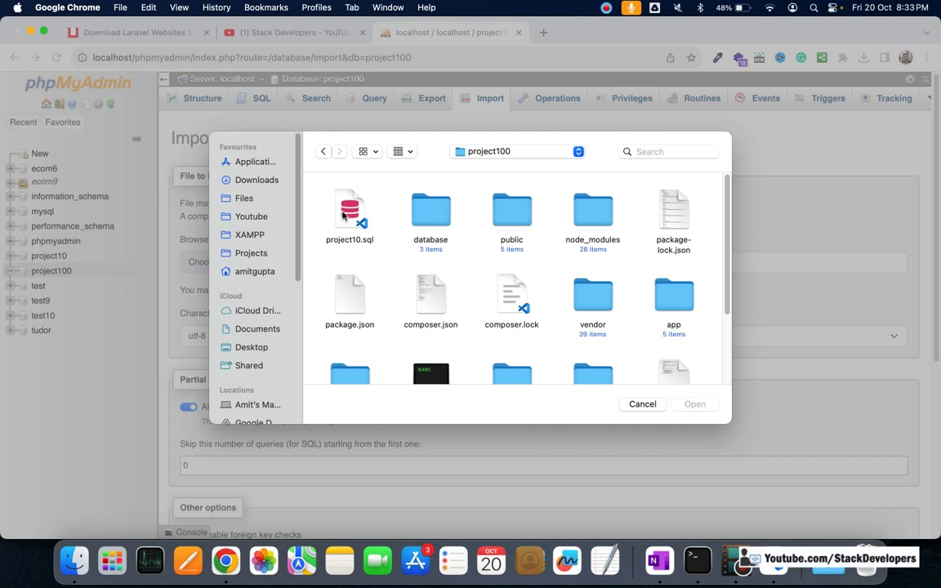
pyautogui.doubleClick(346, 210)
pyautogui.scroll(-5, 196, 506)
pyautogui.click(193, 500)
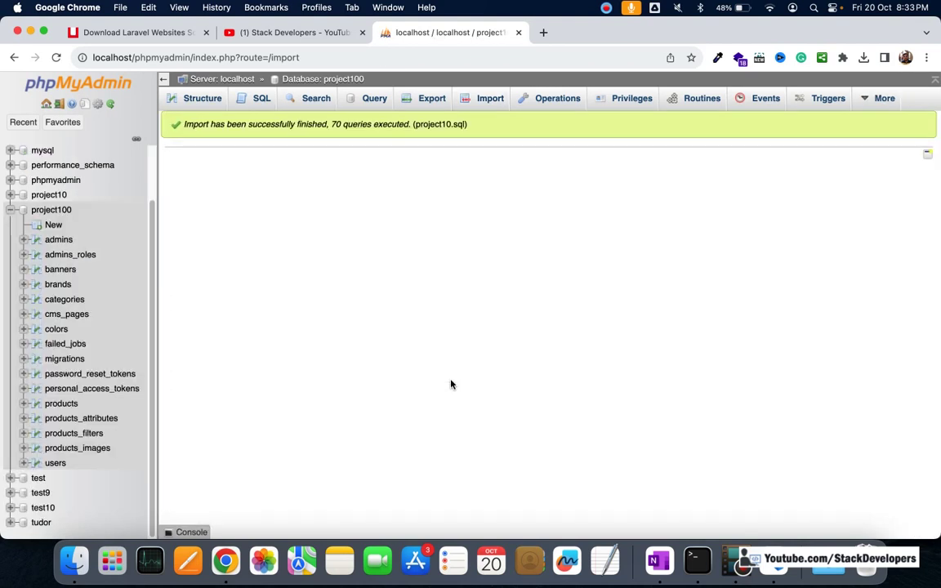
pyautogui.click(192, 100)
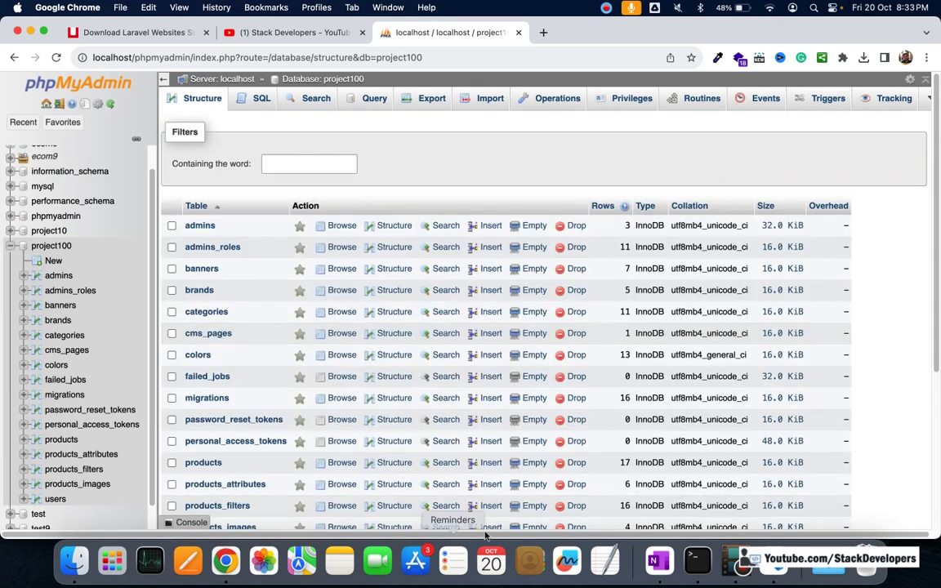
# - Open Sublime Text and add the project100 folder from htdocs to it as a project folder, with a narrower folder list
pyautogui.press('super+space')
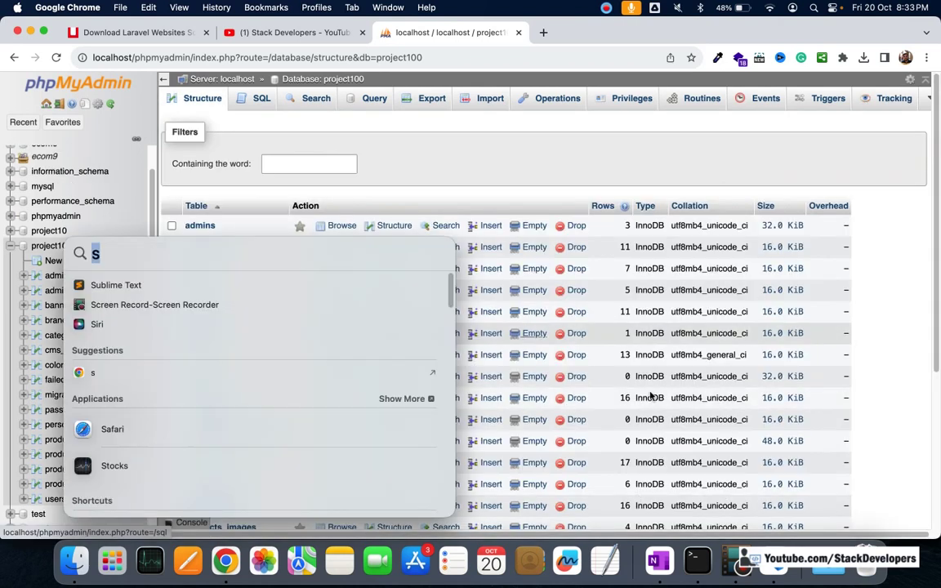
pyautogui.press('Return')
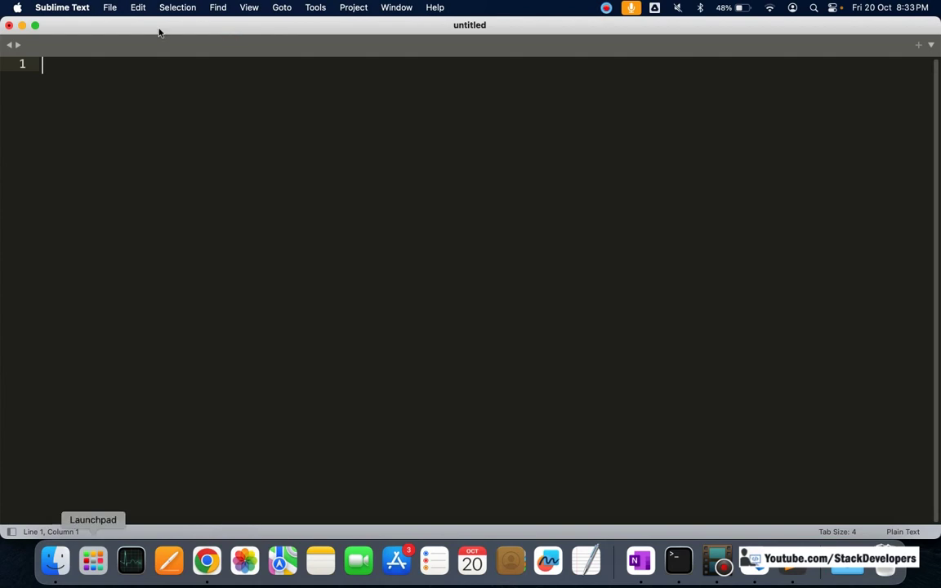
pyautogui.press('super+Tab')
pyautogui.press('super+bracketleft')
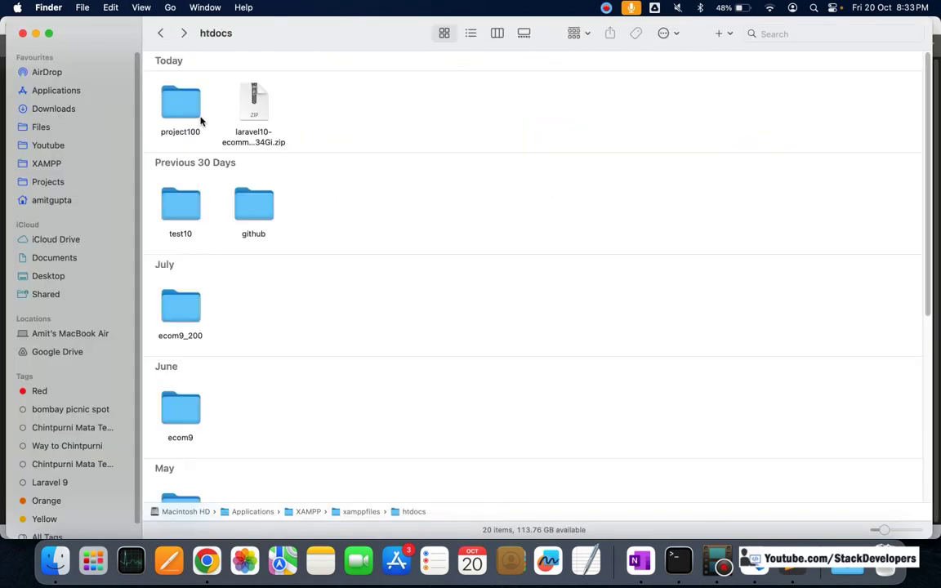
pyautogui.moveTo(200, 121); pyautogui.dragTo(446, 216)
pyautogui.press('super+Tab')
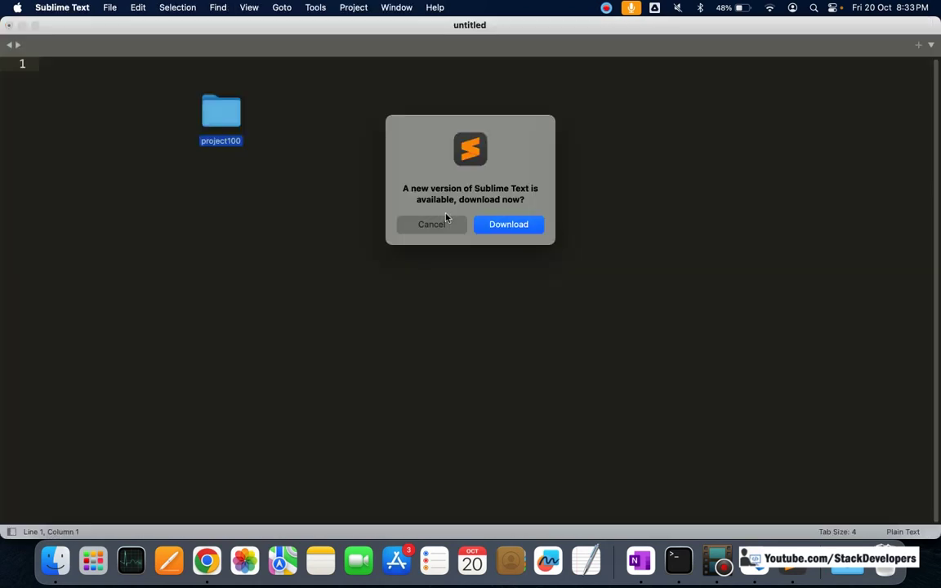
pyautogui.click(445, 217)
pyautogui.press('super+Tab')
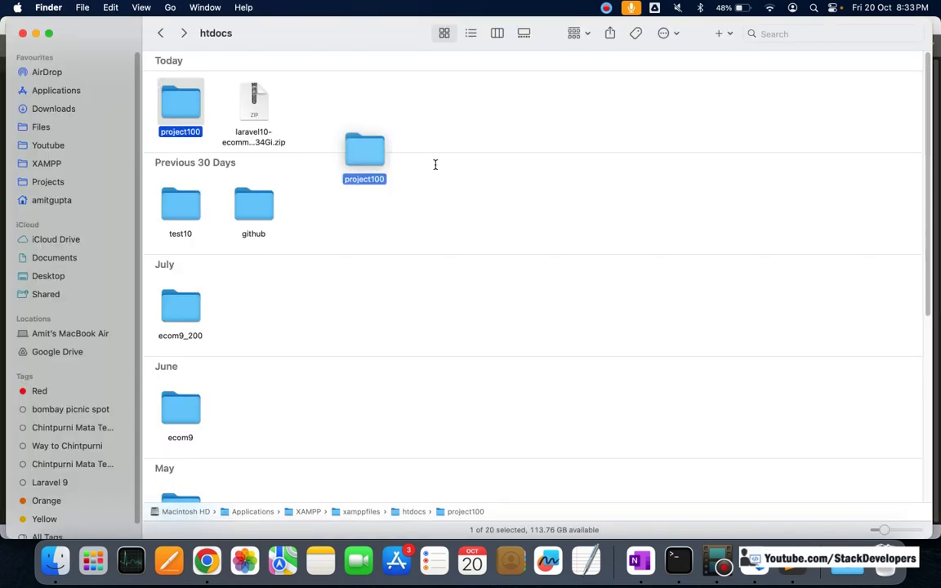
pyautogui.press('super+Tab')
pyautogui.moveTo(436, 164); pyautogui.dragTo(480, 181)
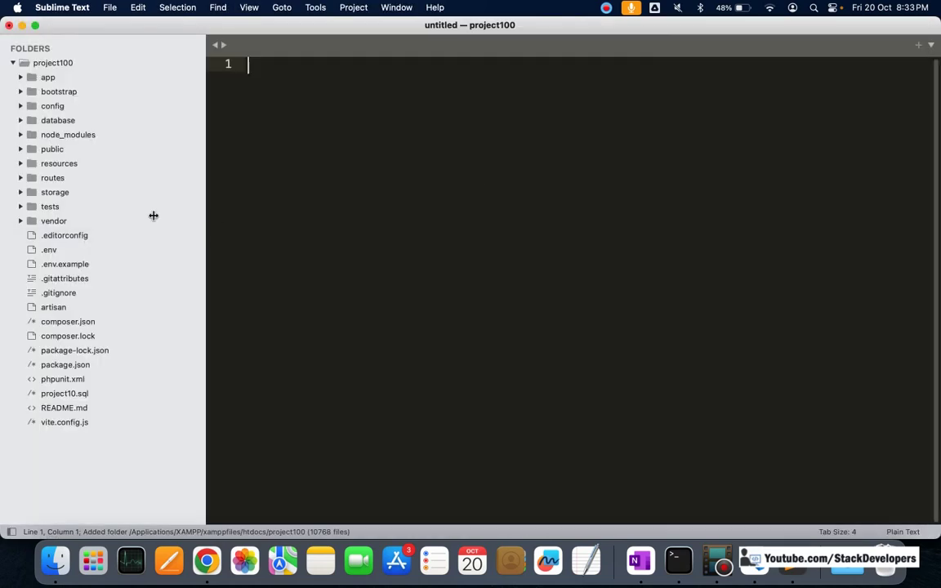
pyautogui.moveTo(154, 215); pyautogui.dragTo(153, 217)
# - Set DB_DATABASE to project100 in the project's .env file and save the file
pyautogui.click(66, 248)
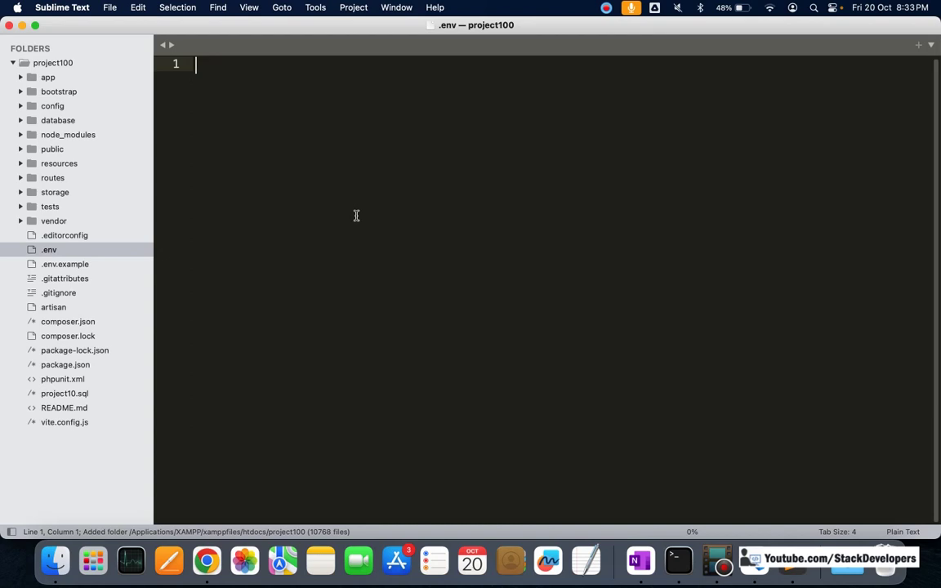
pyautogui.click(405, 251)
pyautogui.write('00')
pyautogui.press('cmd+s')
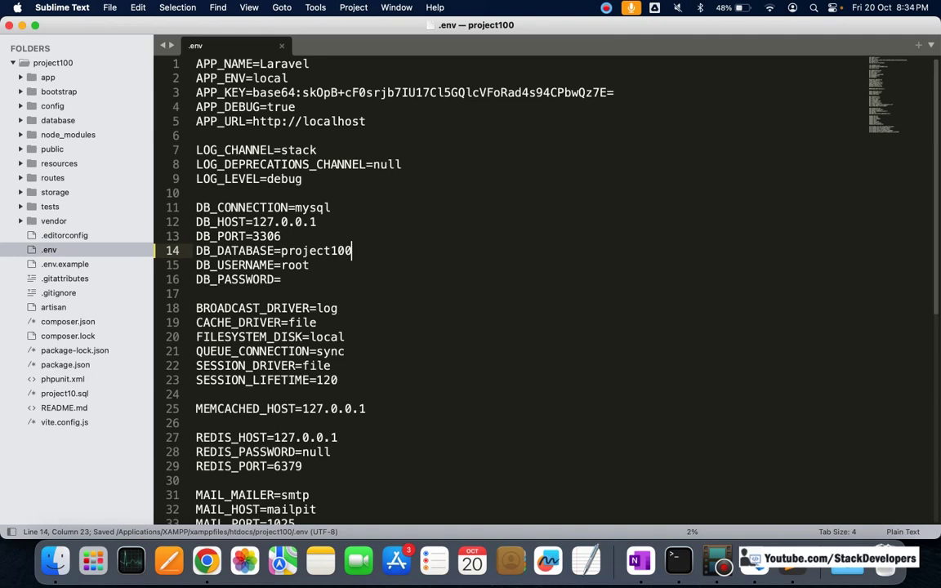
# - Open a new Terminal at the project100 folder from Finder and run php artisan serve
pyautogui.press('cmd+Tab')
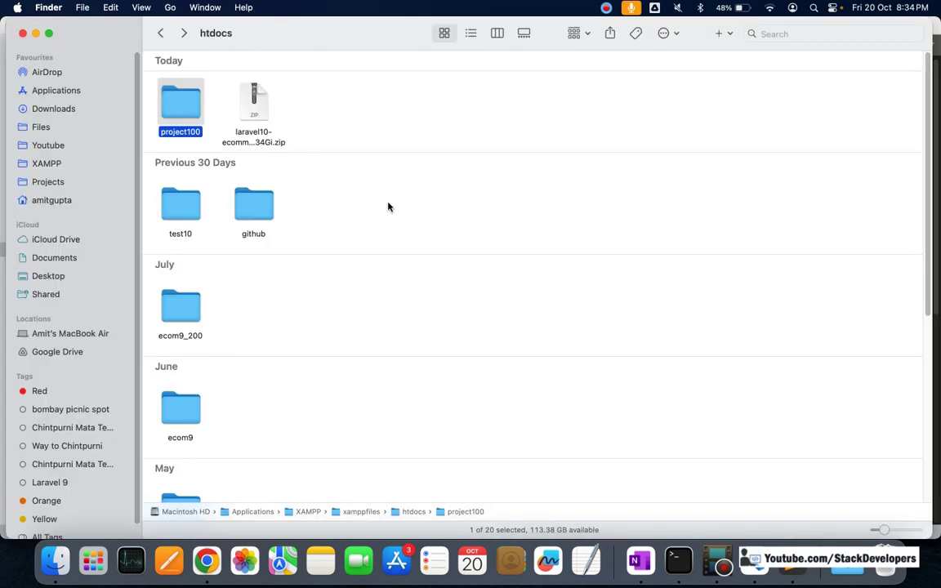
pyautogui.rightClick(194, 105)
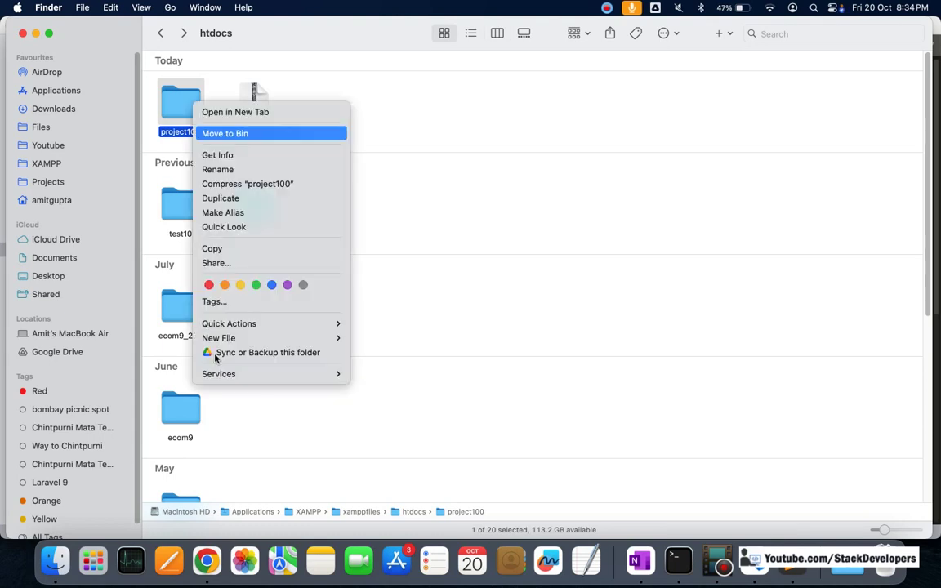
pyautogui.moveTo(223, 373)
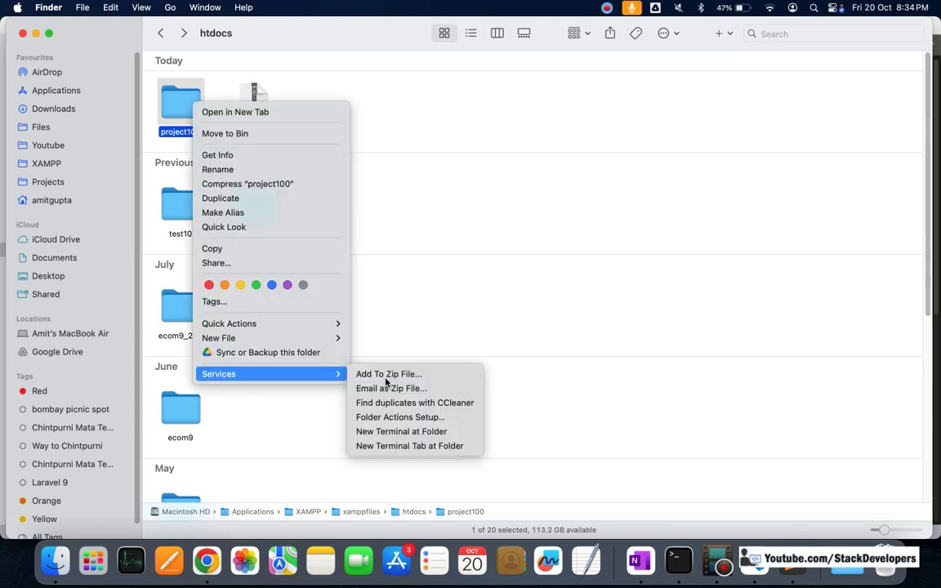
pyautogui.click(422, 432)
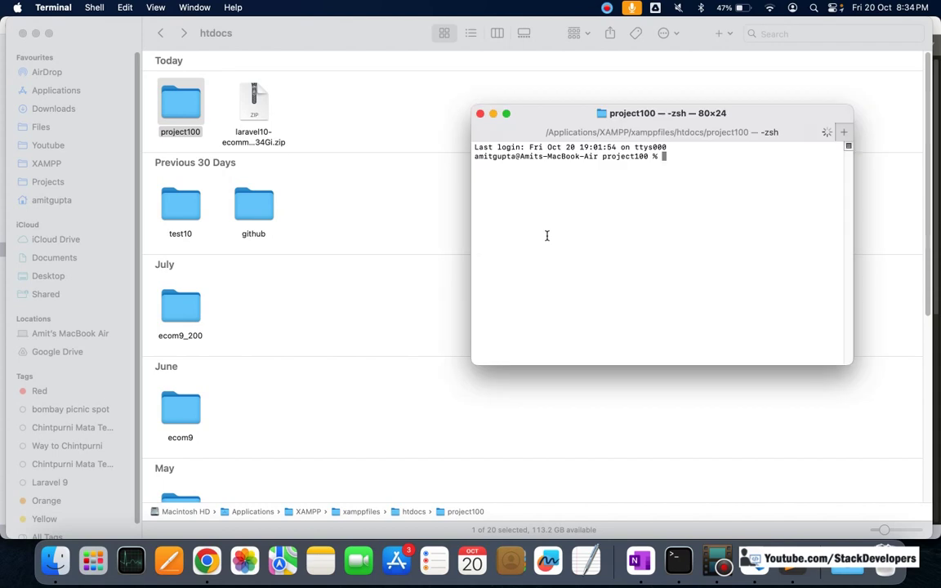
pyautogui.write('php artisan ser')
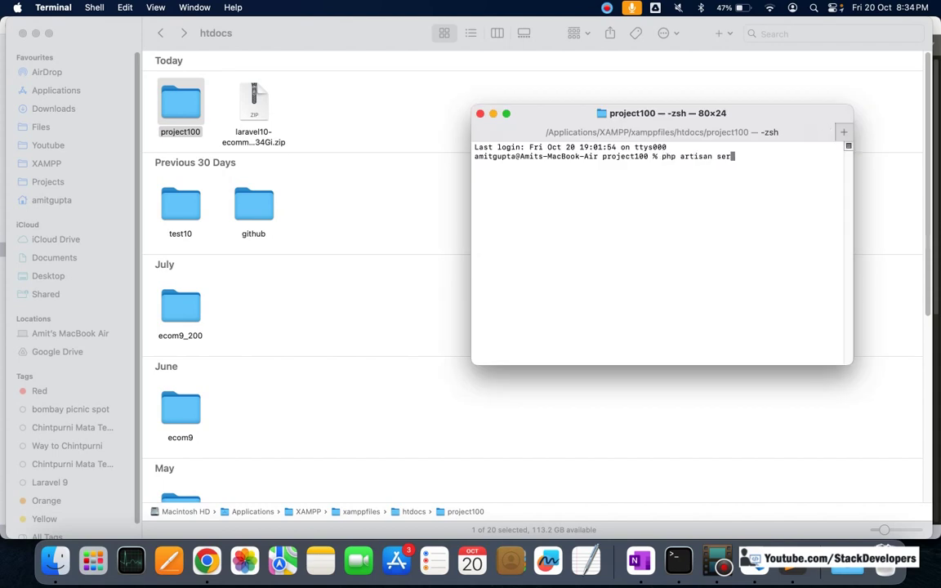
pyautogui.write('ve')
pyautogui.press('super+Down')
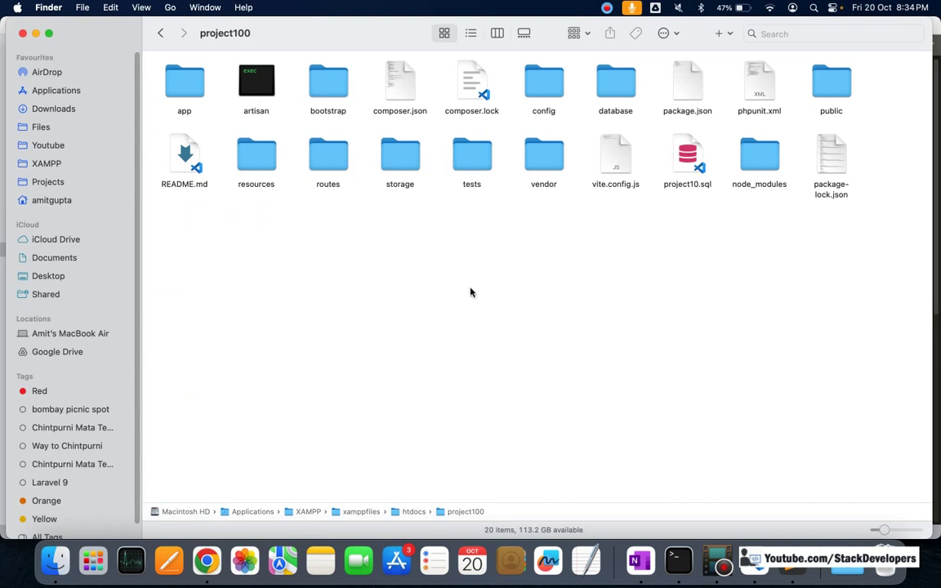
pyautogui.click(161, 36)
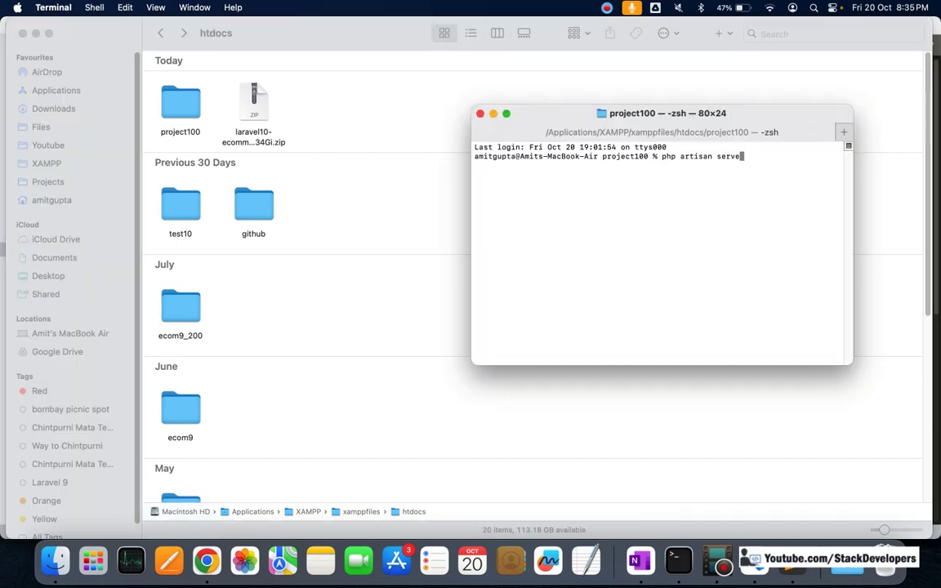
pyautogui.press('Return')
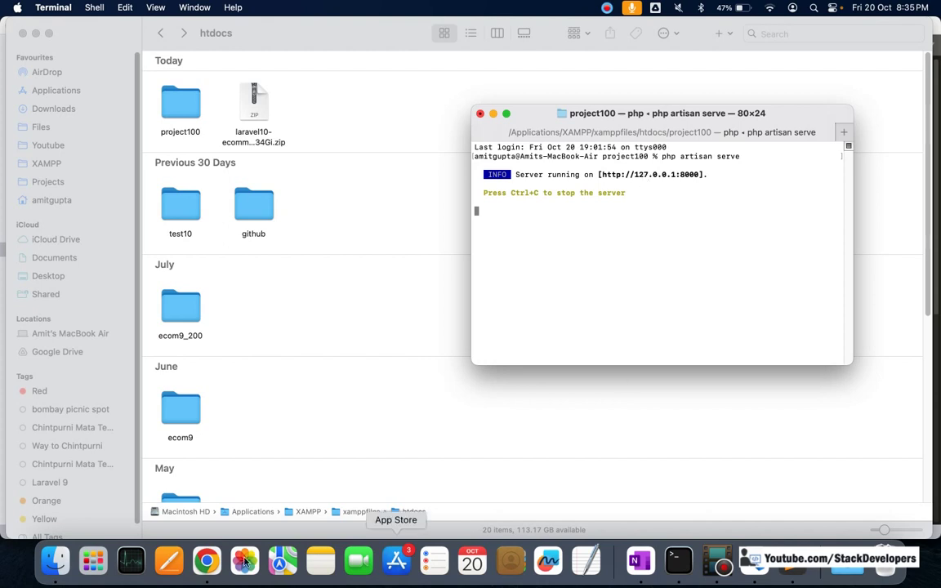
# - Switch to Chrome and load 127.0.0.1:8000 in a new tab
pyautogui.click(208, 562)
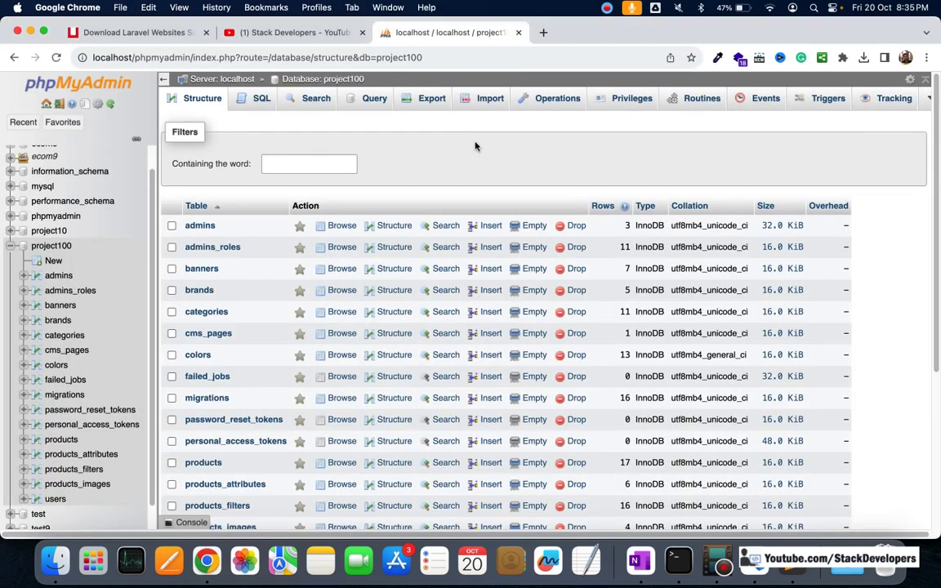
pyautogui.press('super+t')
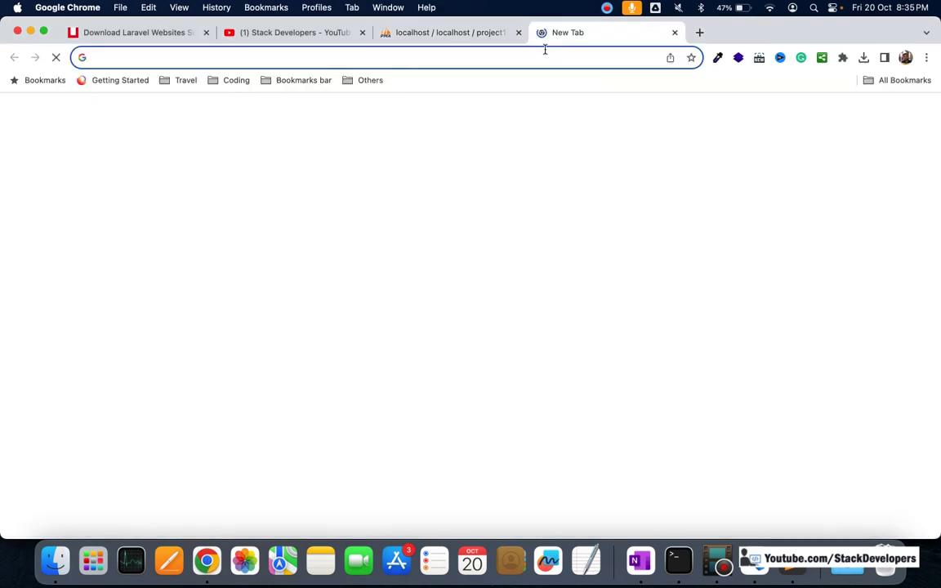
pyautogui.write('127.0.0.1:8000')
pyautogui.press('Return')
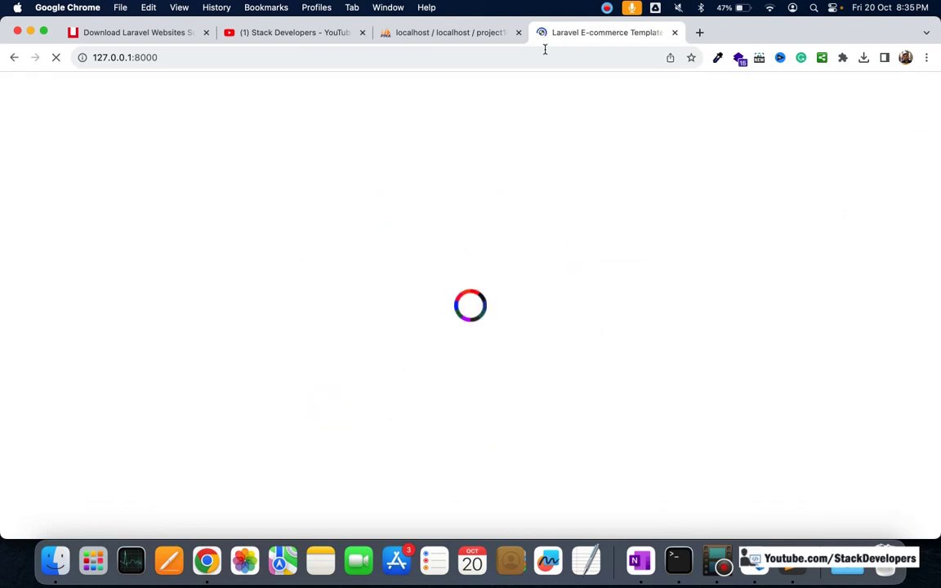
# - Look through the storefront homepage's banners, deals, products and Clothing categories, and dismiss the newsletter popup
pyautogui.scroll(-5, 624, 239)
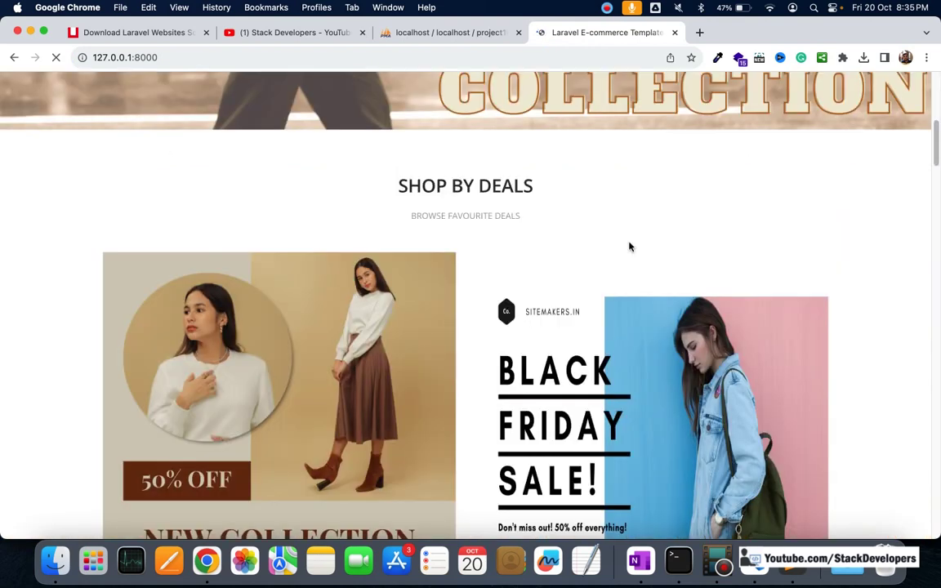
pyautogui.scroll(-10, 632, 252)
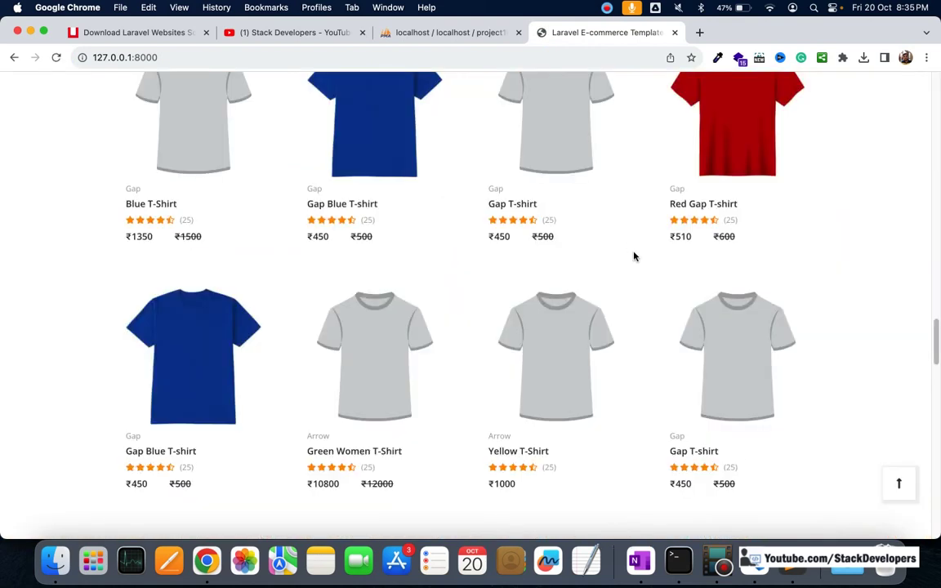
pyautogui.scroll(15, 635, 257)
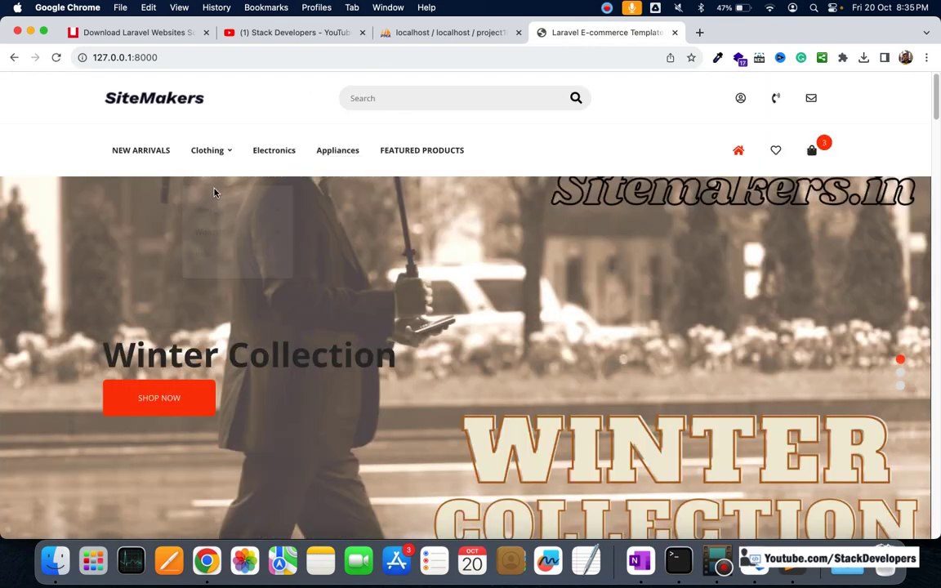
pyautogui.moveTo(255, 210)
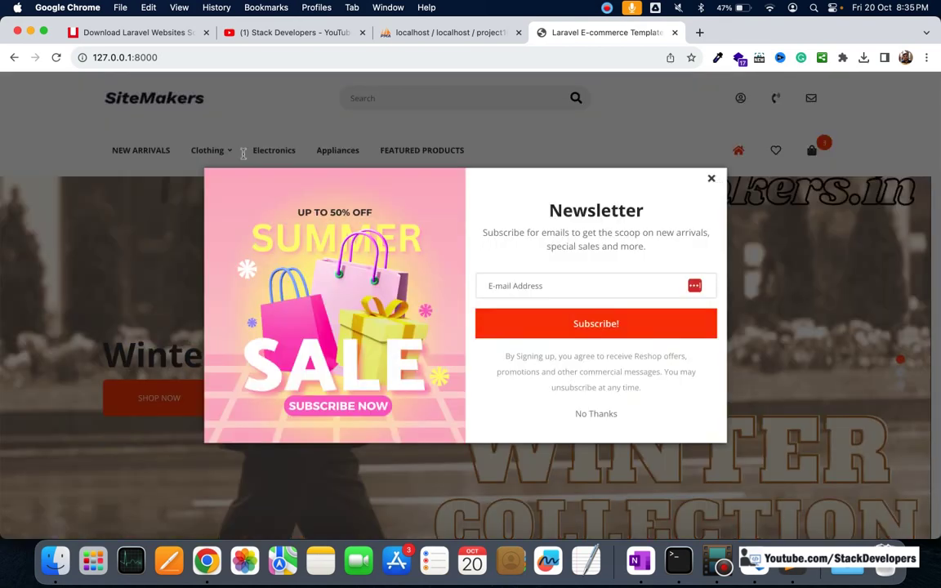
pyautogui.click(242, 154)
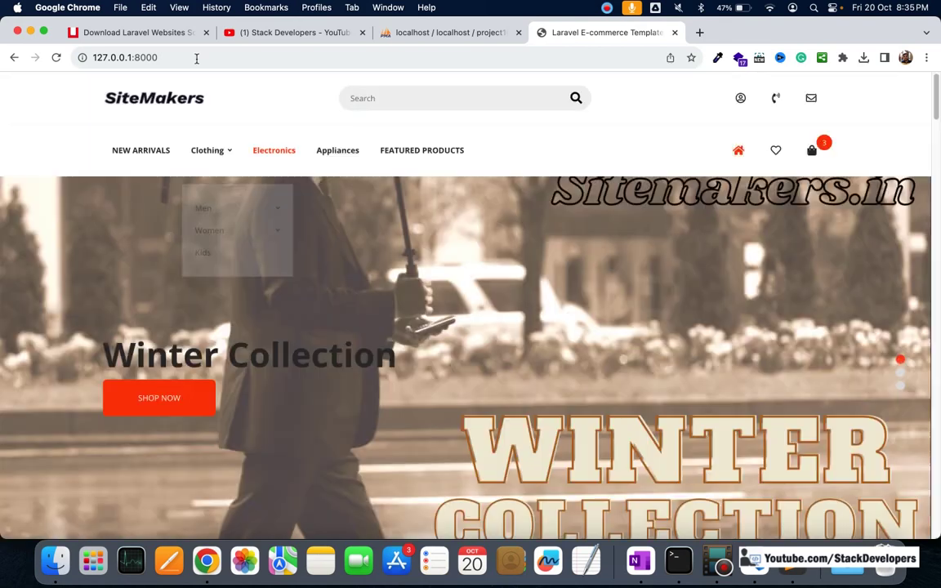
# - Open the admin login page at 127.0.0.1:8000/admin/login in another new tab
pyautogui.click(195, 57)
pyautogui.press('super+c')
pyautogui.press('super+t')
pyautogui.press('super+v')
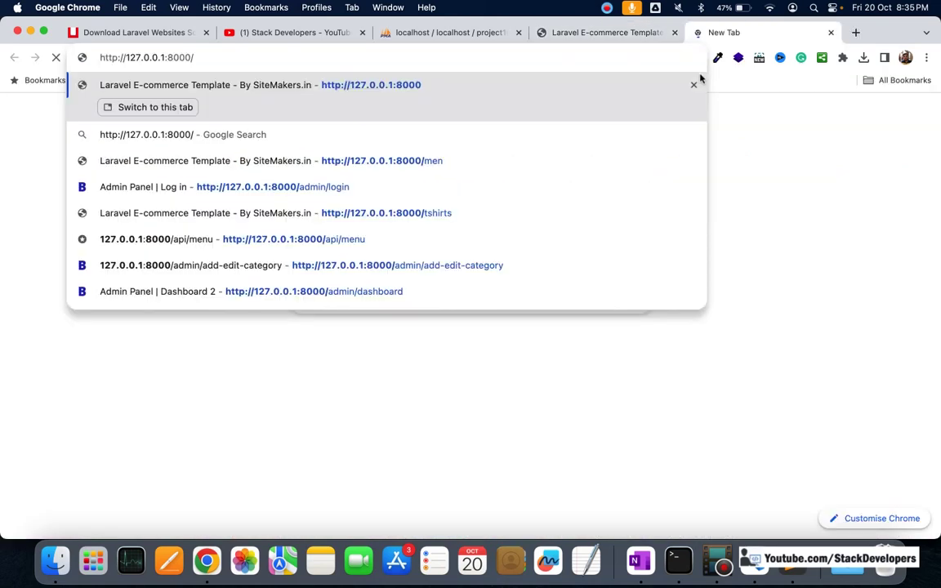
pyautogui.click(668, 186)
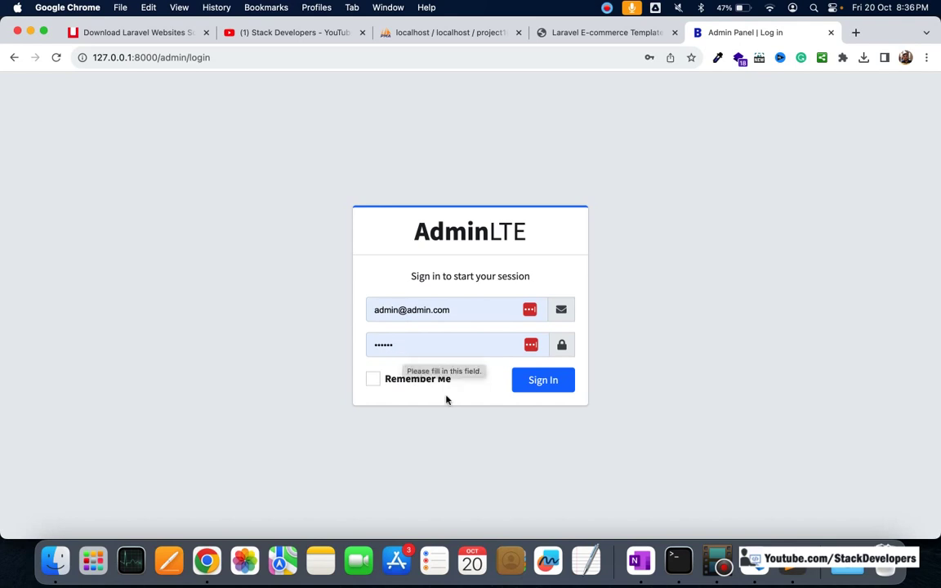
# - Sign in to the admin panel with the prefilled credentials and Remember Me enabled, and decline saving the password to LastPass
pyautogui.click(374, 381)
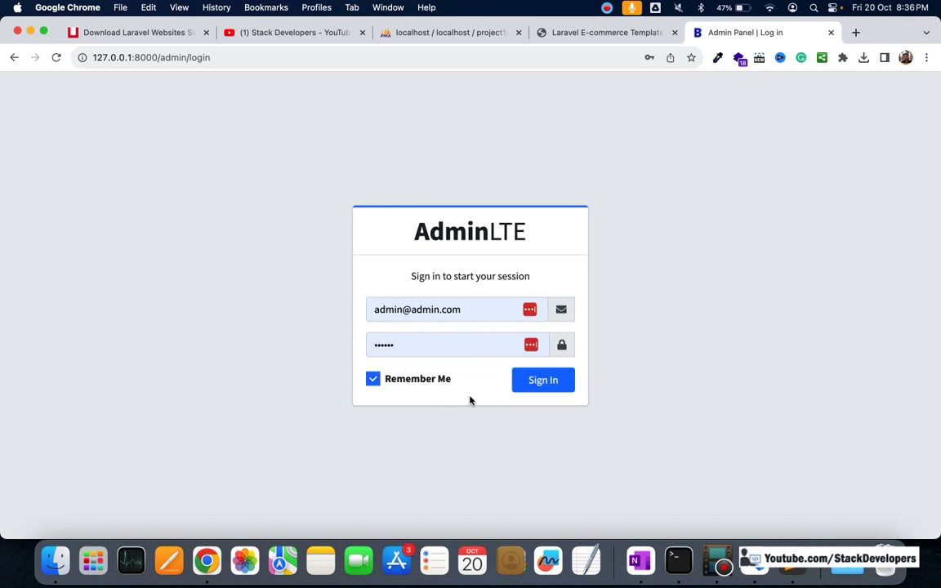
pyautogui.click(545, 384)
pyautogui.click(549, 383)
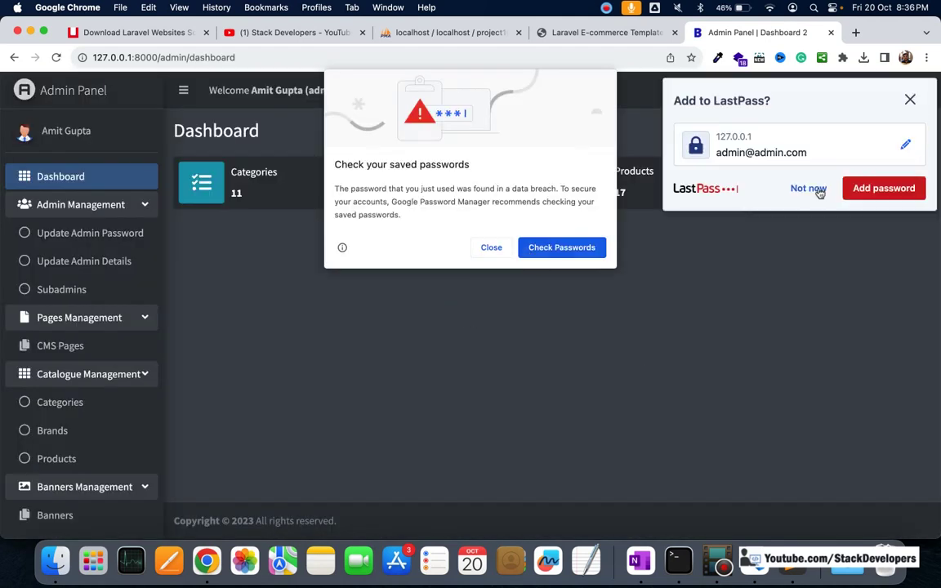
pyautogui.click(819, 193)
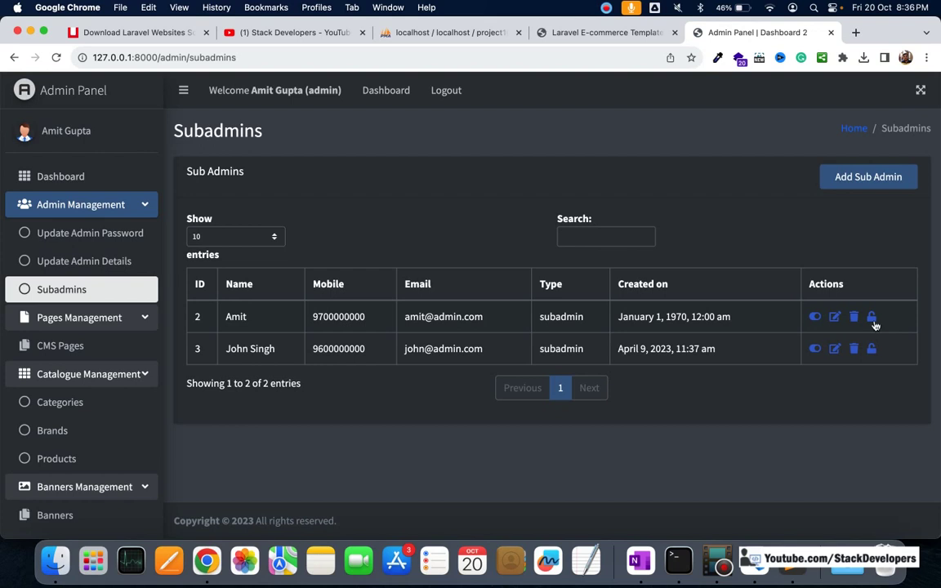
# - Examine the roles and permissions page of the first subadmin and return to the Subadmins list
pyautogui.click(872, 320)
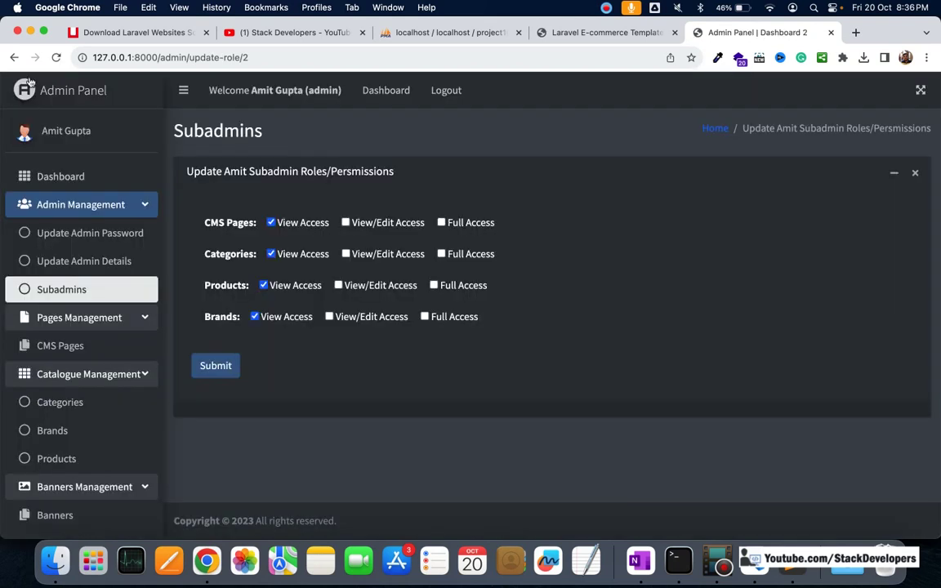
pyautogui.click(14, 57)
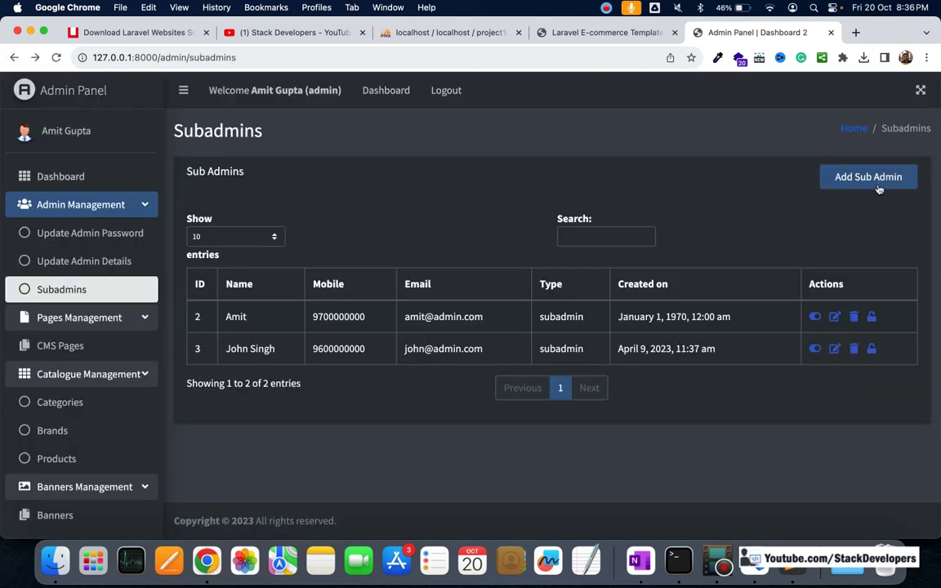
# - Examine the CMS Pages list and its Add CMS Page form, and open the Categories list
pyautogui.click(67, 346)
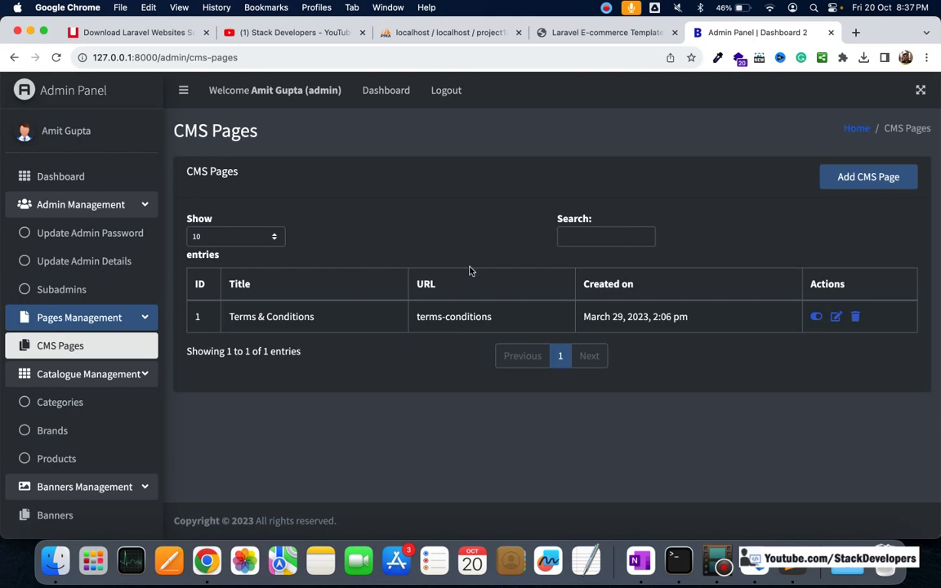
pyautogui.click(853, 180)
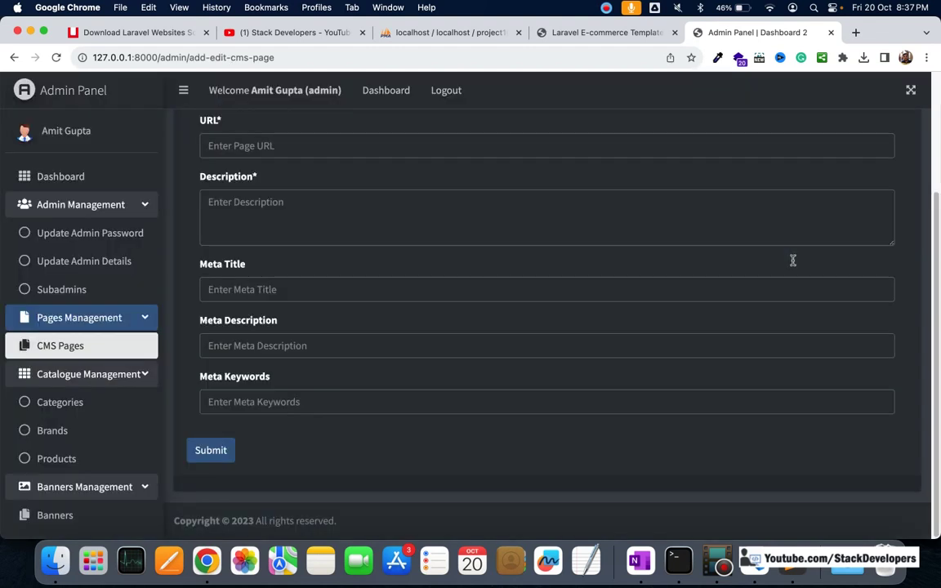
pyautogui.scroll(3, 793, 260)
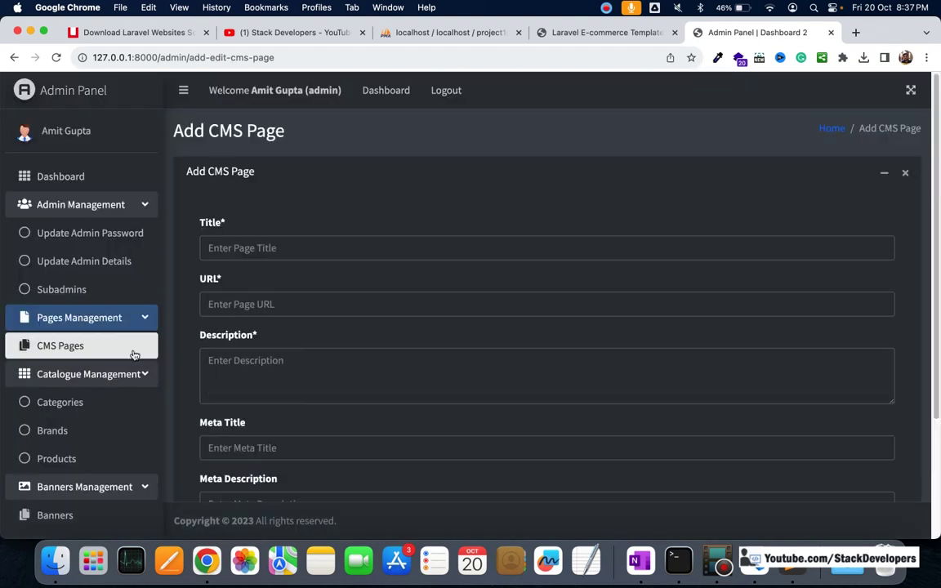
pyautogui.click(61, 404)
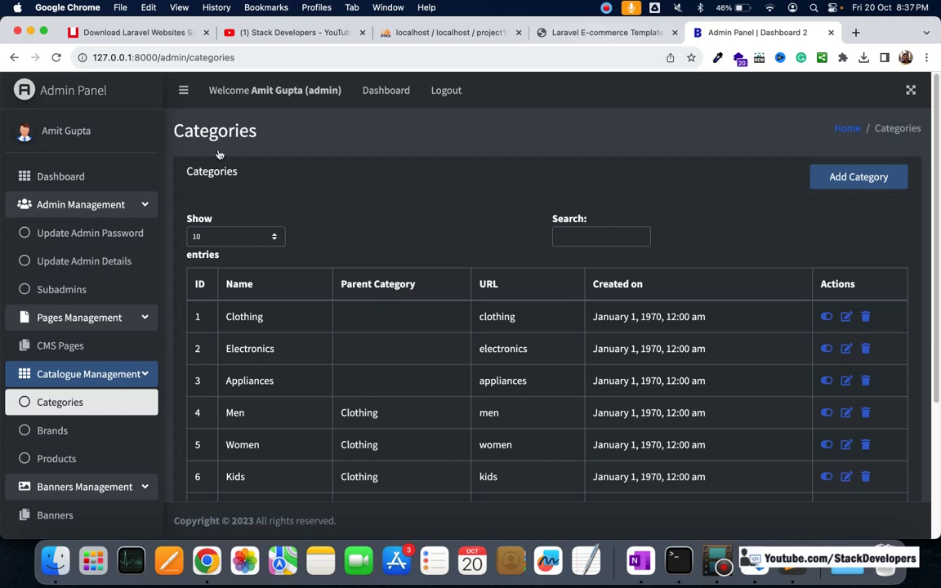
# - Disable the Clothing category in the admin Categories list and enable it again
pyautogui.hotkey('ctrl', 'shift', 'Tab')
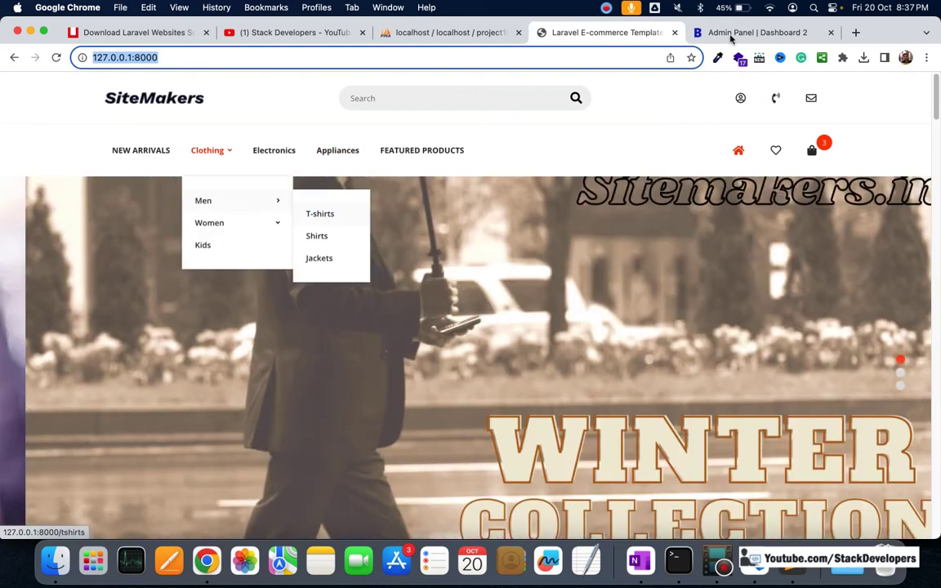
pyautogui.click(731, 35)
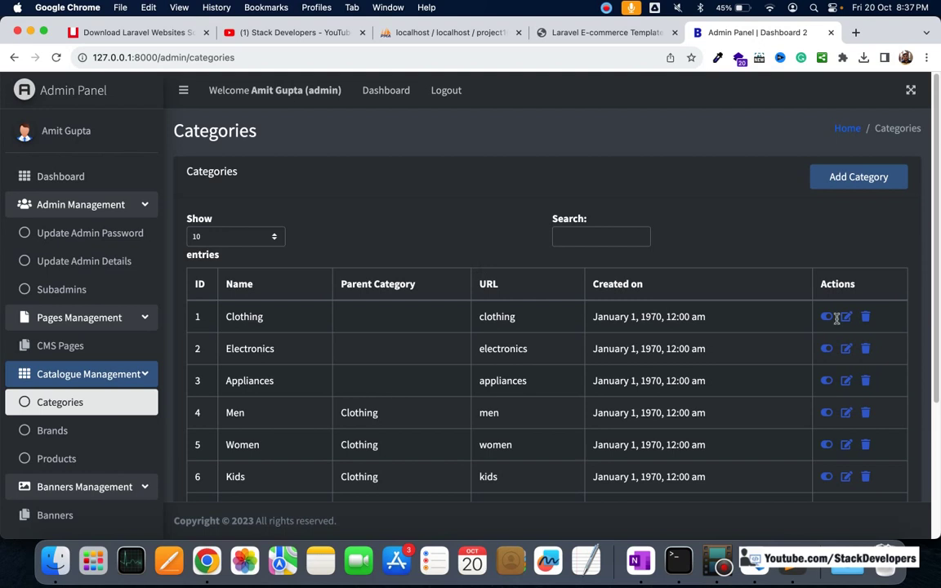
pyautogui.scroll(-3, 826, 315)
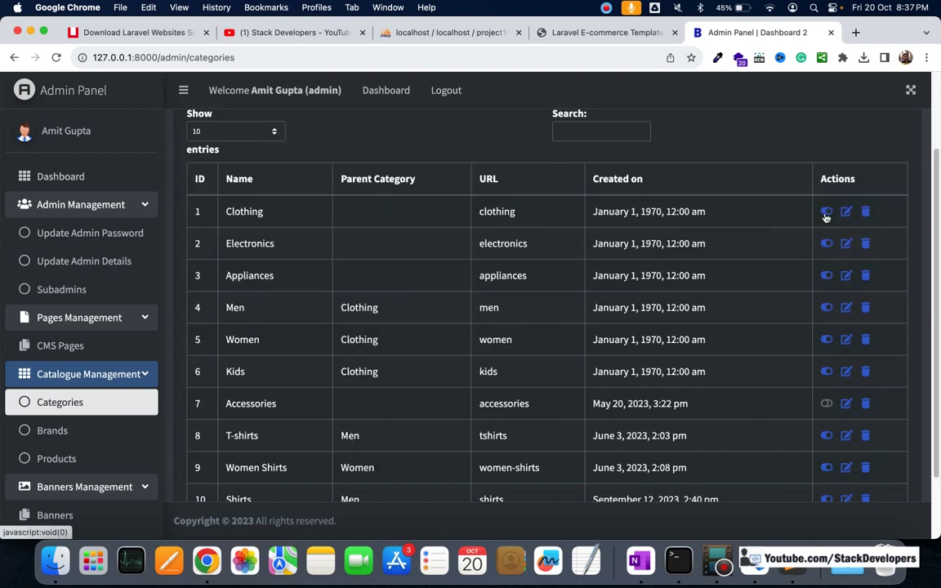
pyautogui.click(826, 213)
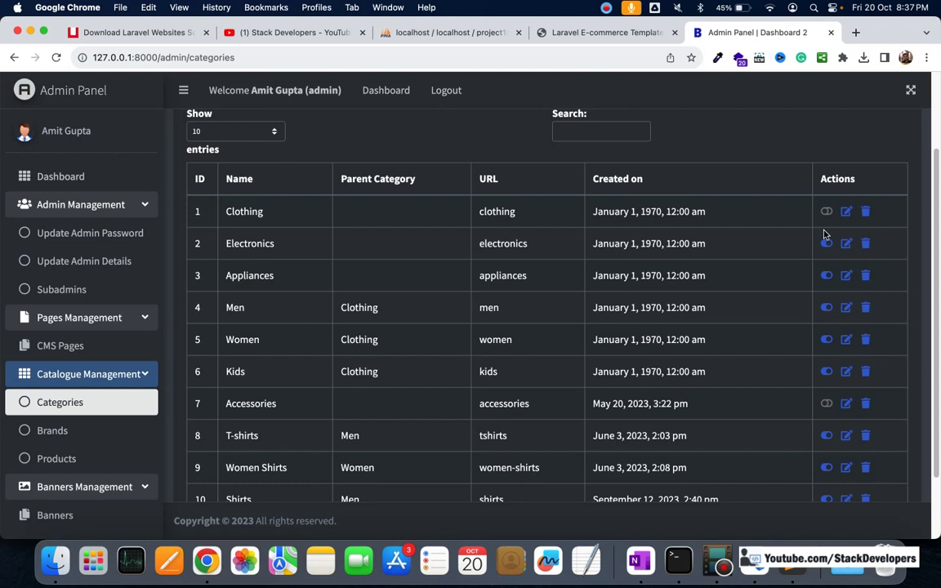
pyautogui.click(827, 213)
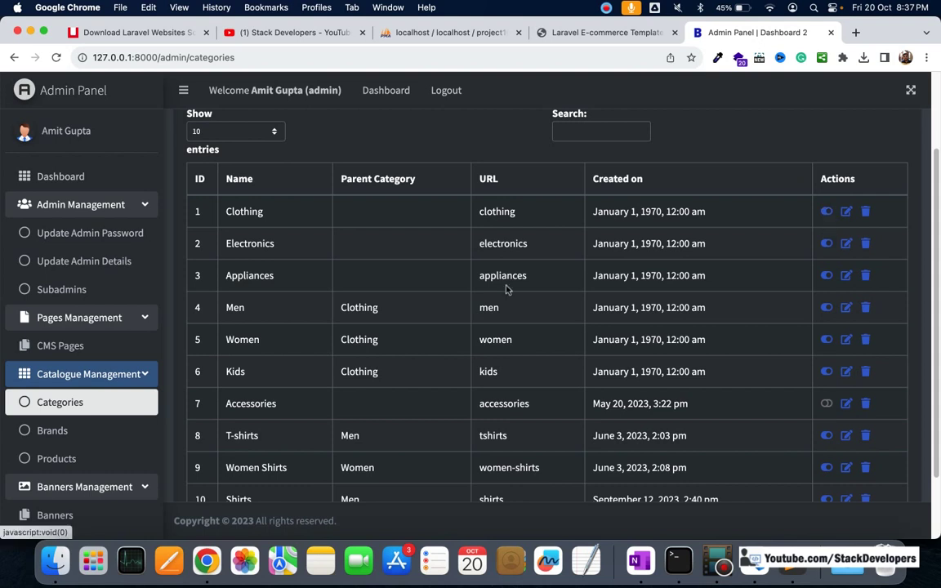
# - Examine the Brands list and open the Products list in Catalogue Management
pyautogui.click(53, 431)
pyautogui.scroll(-1, 286, 392)
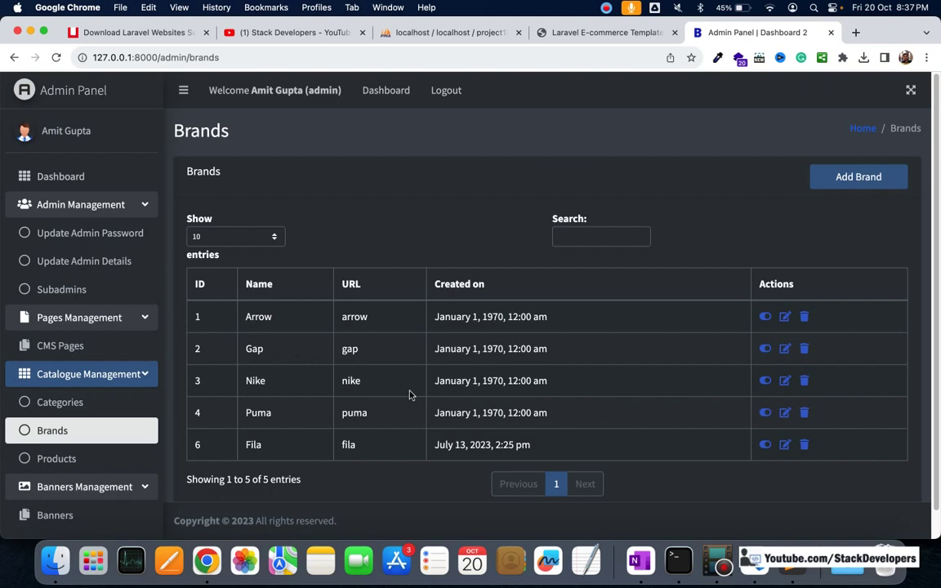
pyautogui.click(50, 459)
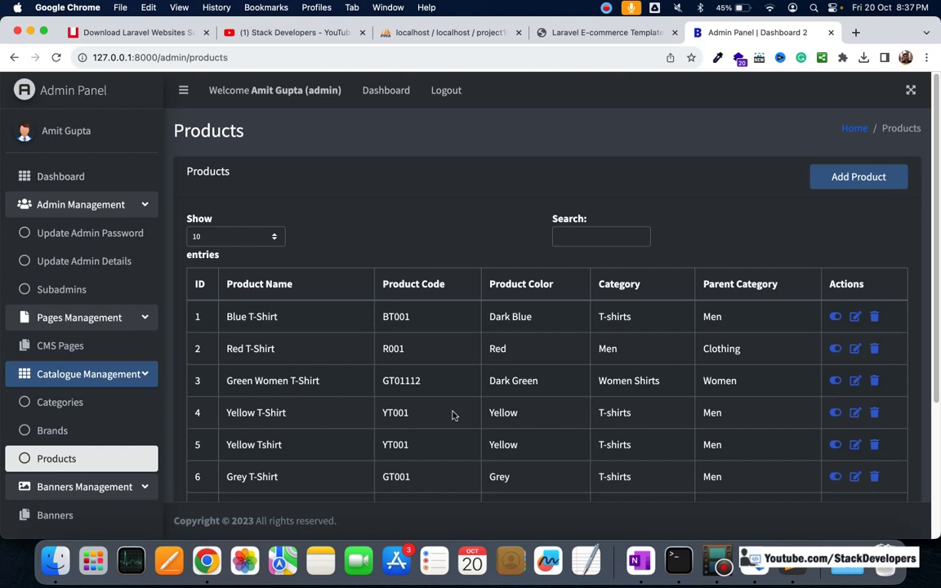
# - Open the Add Product form and examine its fields down to the end, including the Fabric options
pyautogui.click(879, 176)
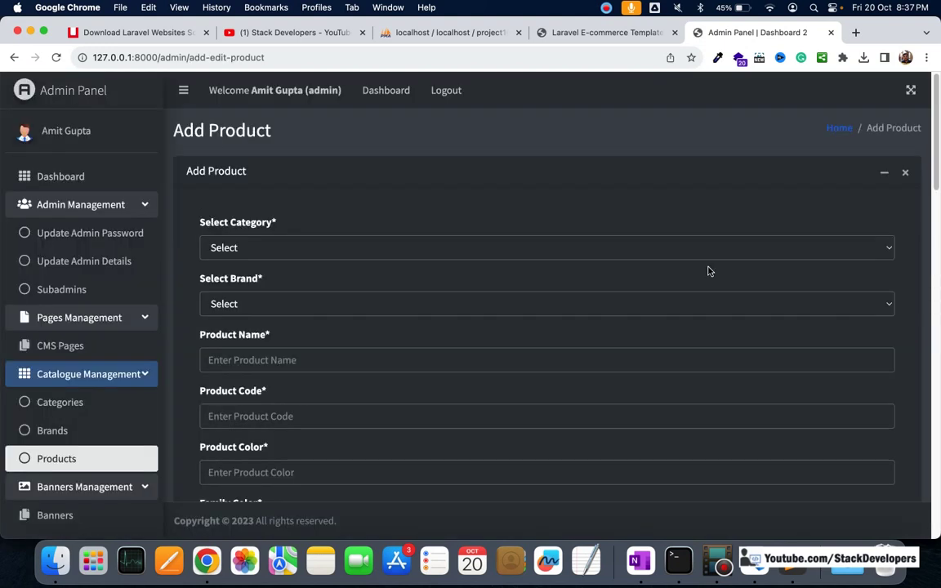
pyautogui.scroll(-10, 700, 277)
pyautogui.scroll(-5, 687, 290)
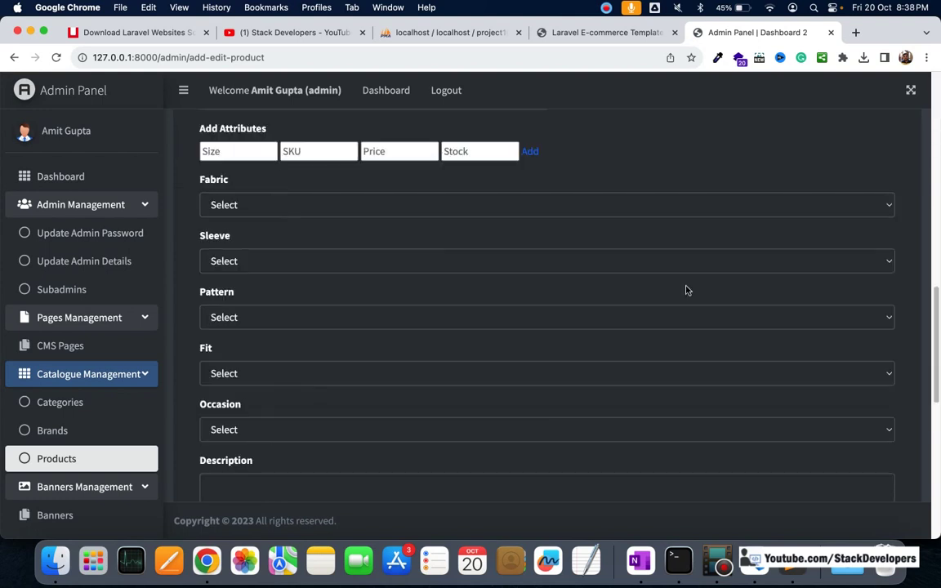
pyautogui.scroll(4, 687, 290)
pyautogui.scroll(-3, 532, 351)
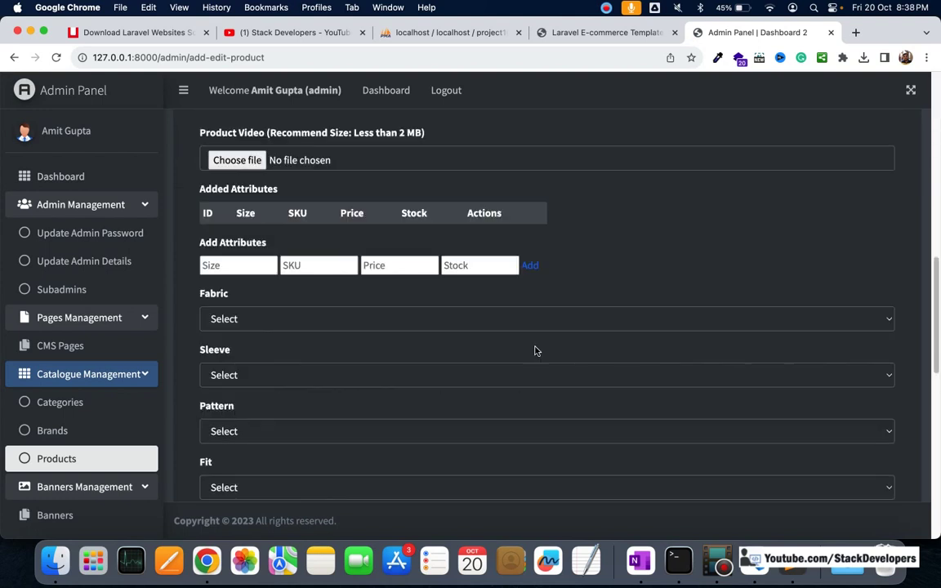
pyautogui.scroll(-3, 536, 350)
pyautogui.click(563, 196)
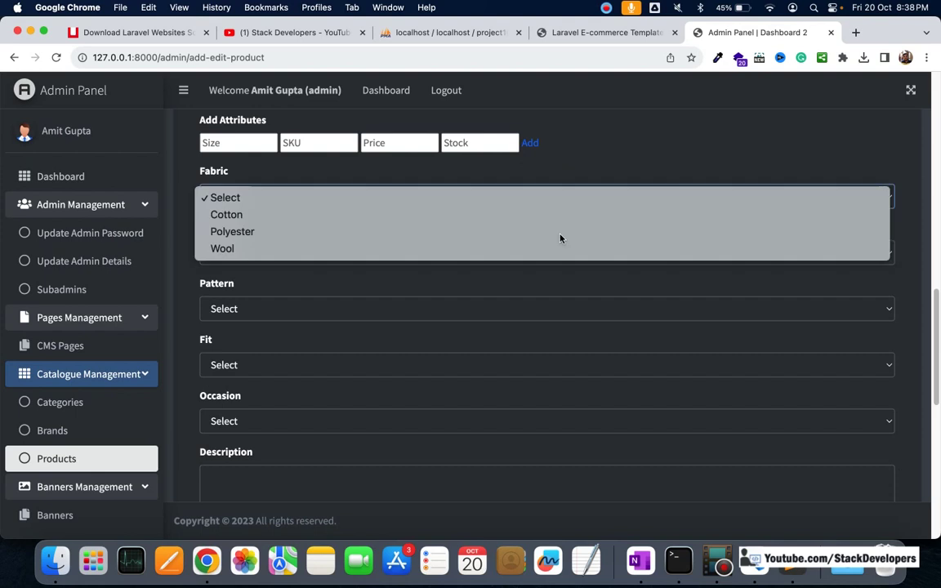
pyautogui.scroll(-3, 561, 239)
pyautogui.scroll(3, 560, 239)
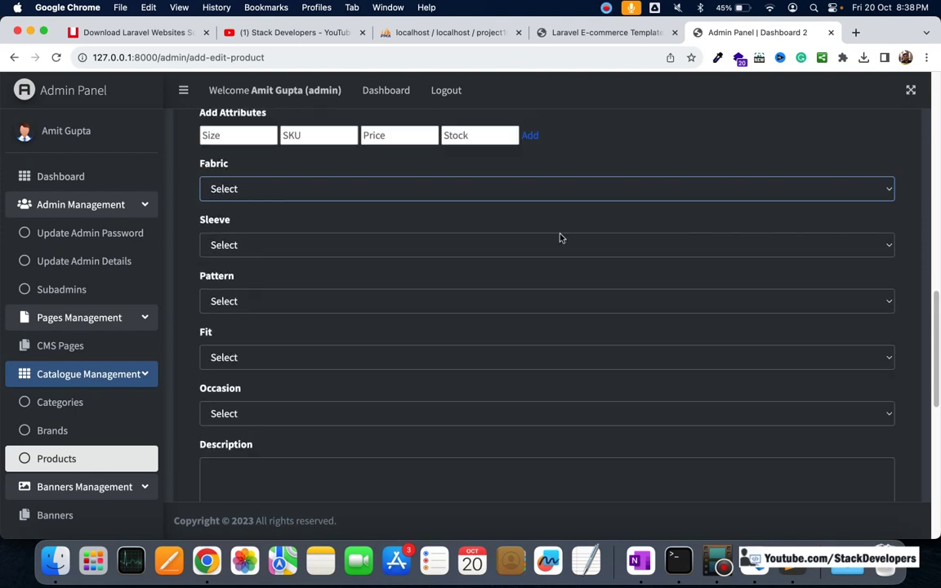
pyautogui.scroll(-12, 557, 313)
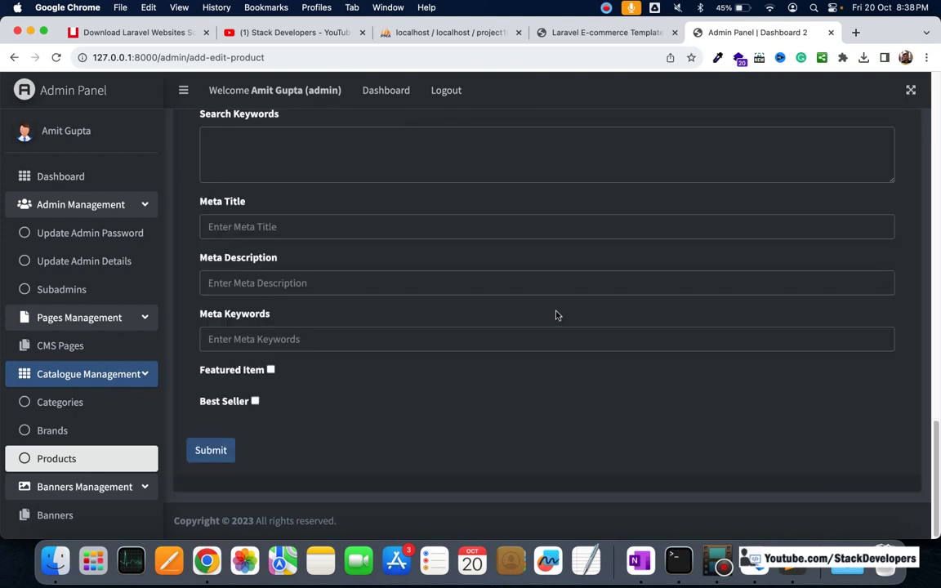
pyautogui.scroll(15, 556, 315)
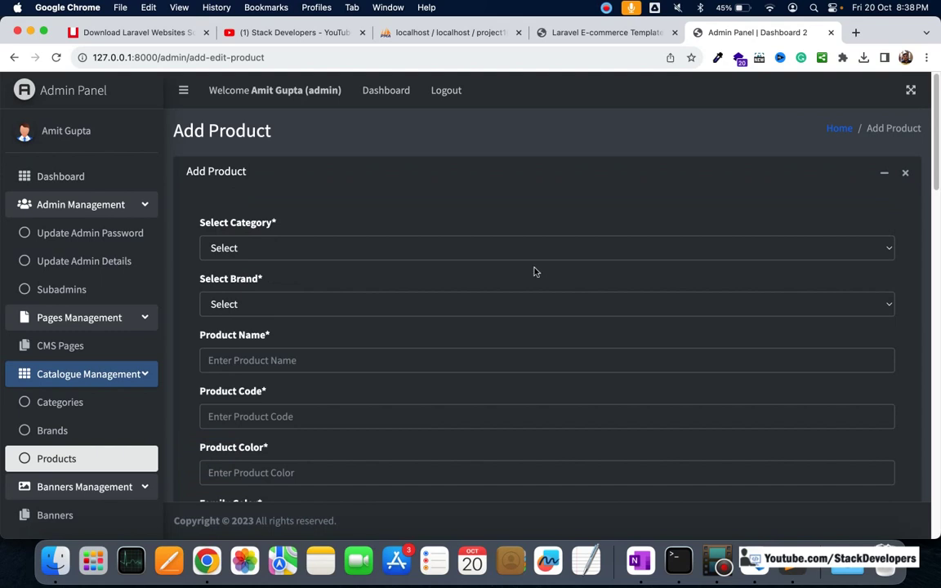
# - Check the available category and brand options in the Add Product form
pyautogui.click(453, 255)
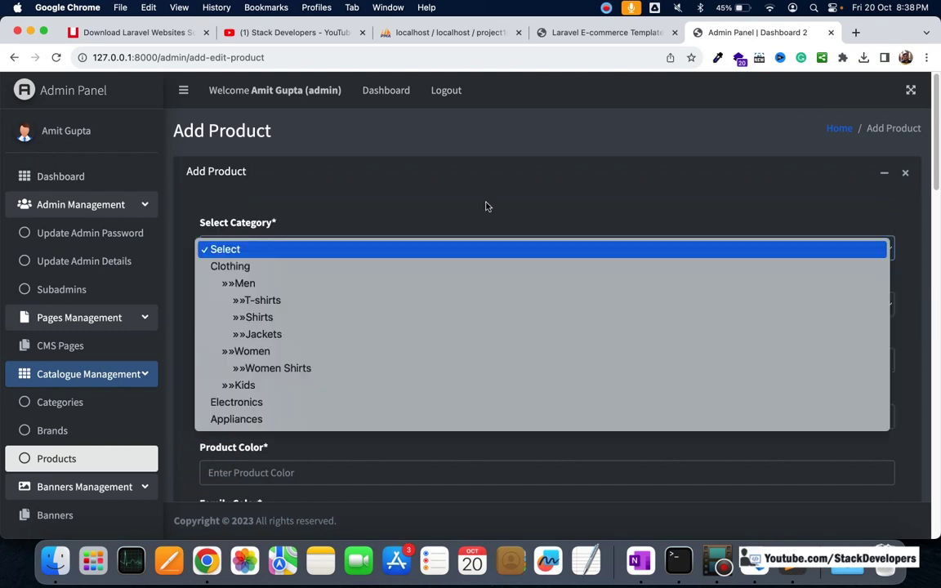
pyautogui.press('Escape')
pyautogui.click(378, 307)
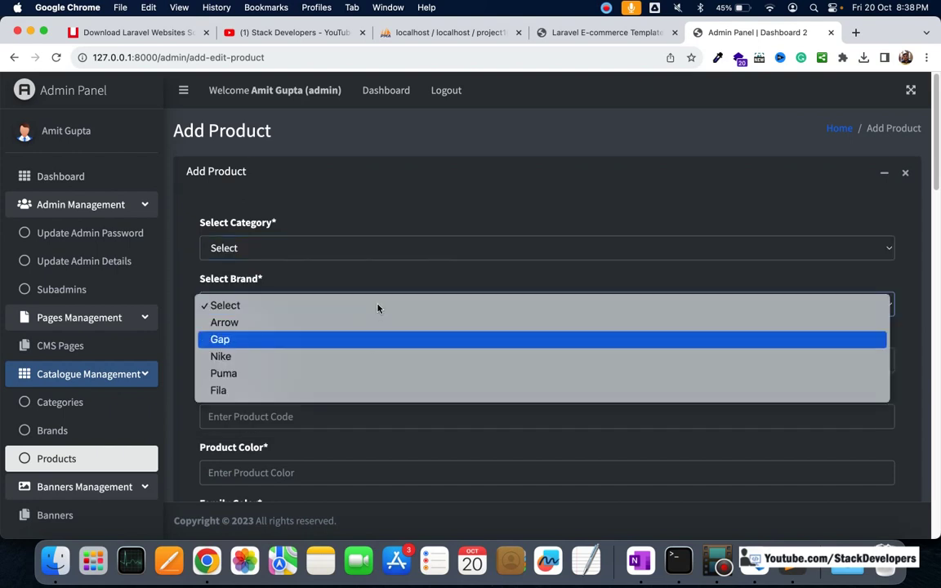
pyautogui.press('Escape')
pyautogui.scroll(-5, 131, 402)
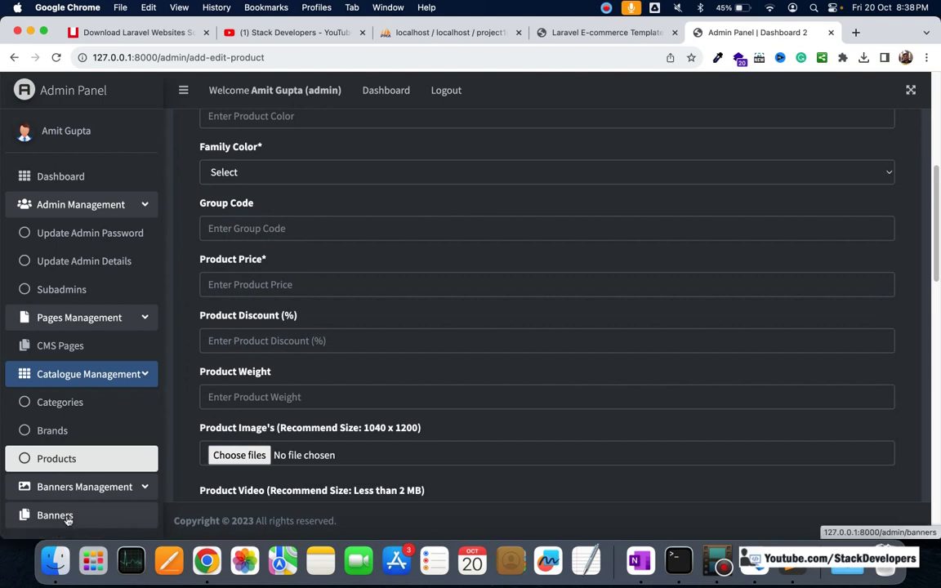
# - Examine the admin Banners list and compare it with the banner slider on the storefront home page
pyautogui.click(55, 516)
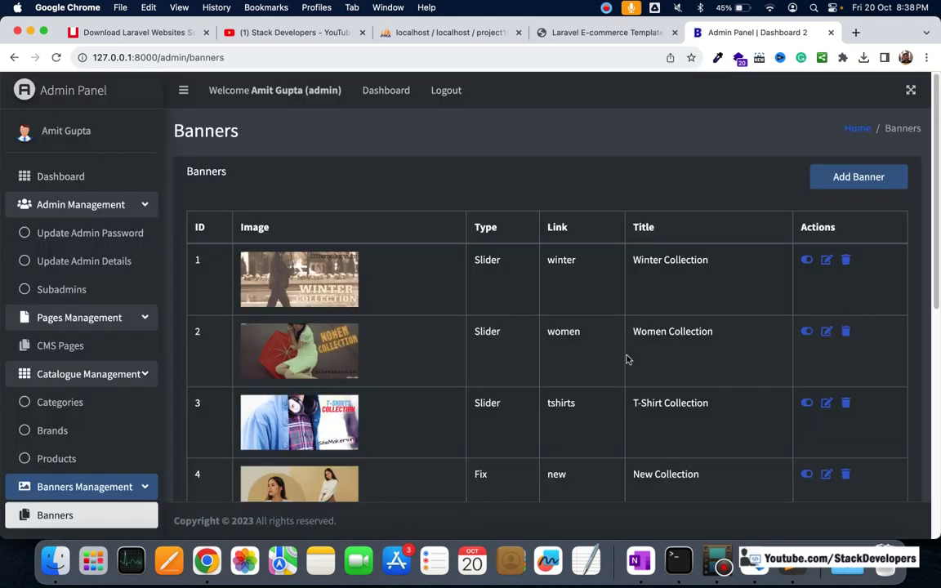
pyautogui.scroll(-3, 628, 360)
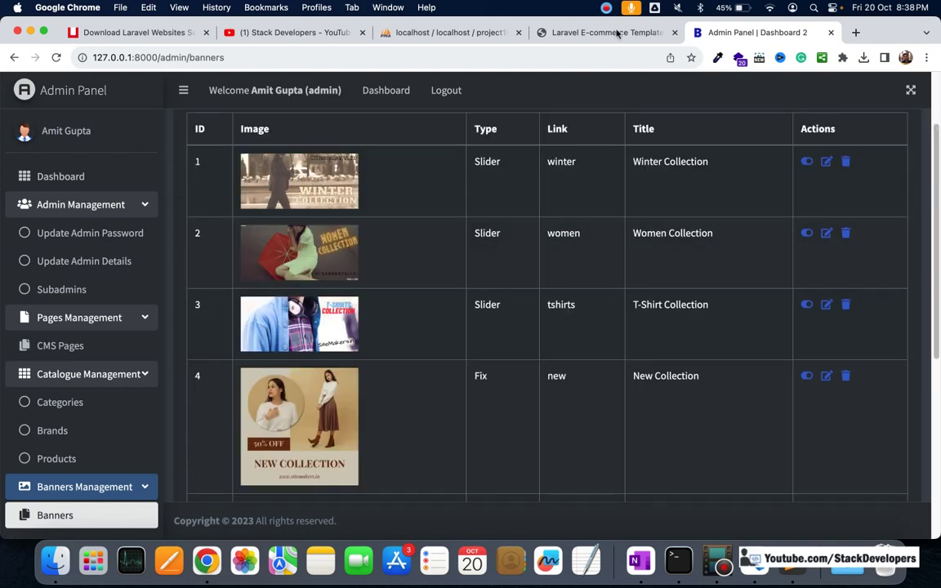
pyautogui.hotkey('ctrl', 'shift', 'Tab')
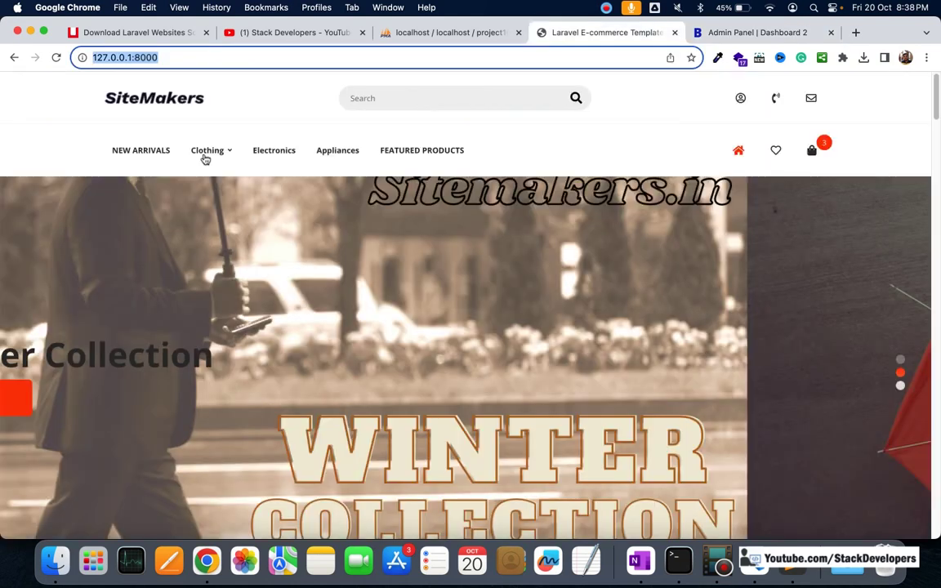
pyautogui.click(205, 158)
pyautogui.click(235, 157)
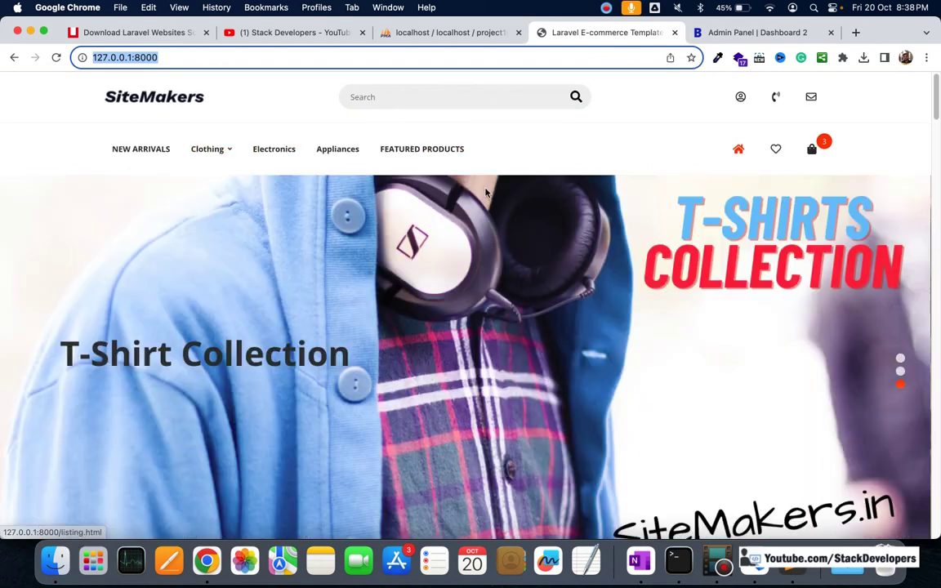
pyautogui.scroll(-3, 486, 192)
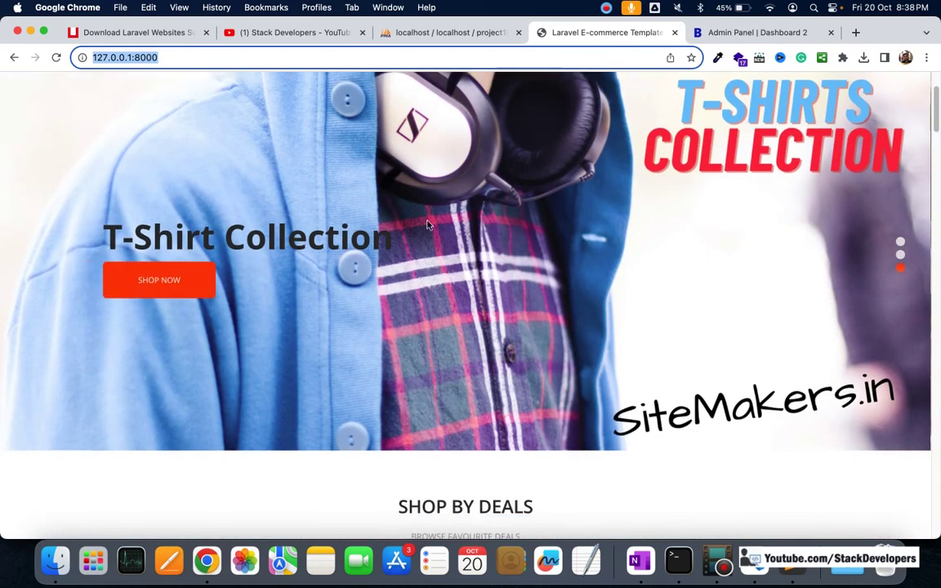
pyautogui.click(900, 254)
pyautogui.click(901, 267)
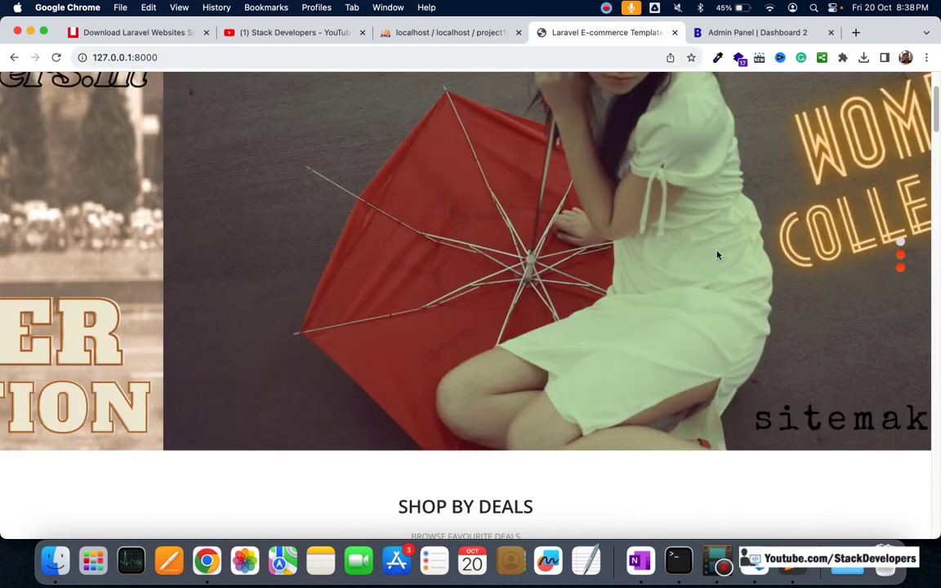
# - Examine the fixed banners in the Shop by Deals section of the storefront home page
pyautogui.scroll(-5, 414, 228)
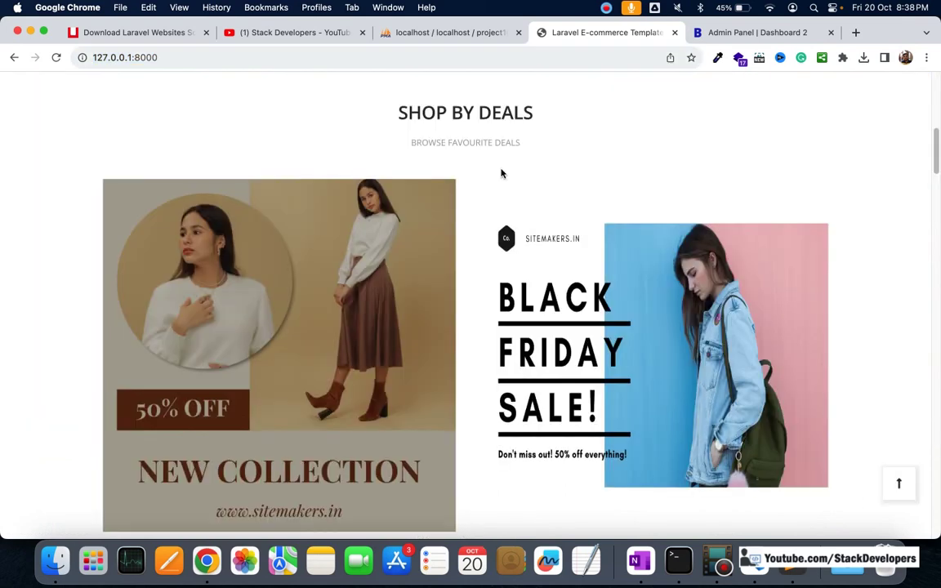
pyautogui.scroll(-1, 633, 274)
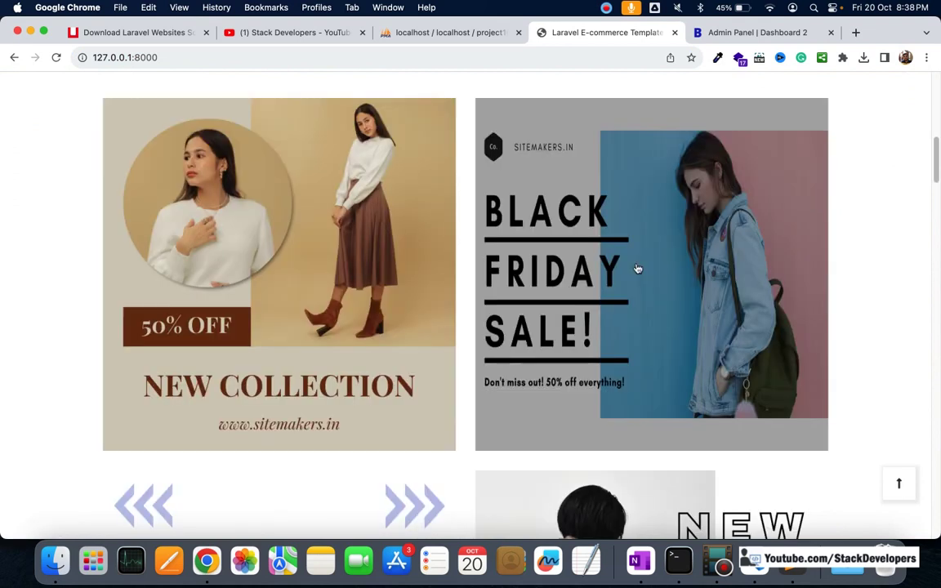
pyautogui.scroll(-4, 638, 267)
pyautogui.scroll(5, 637, 268)
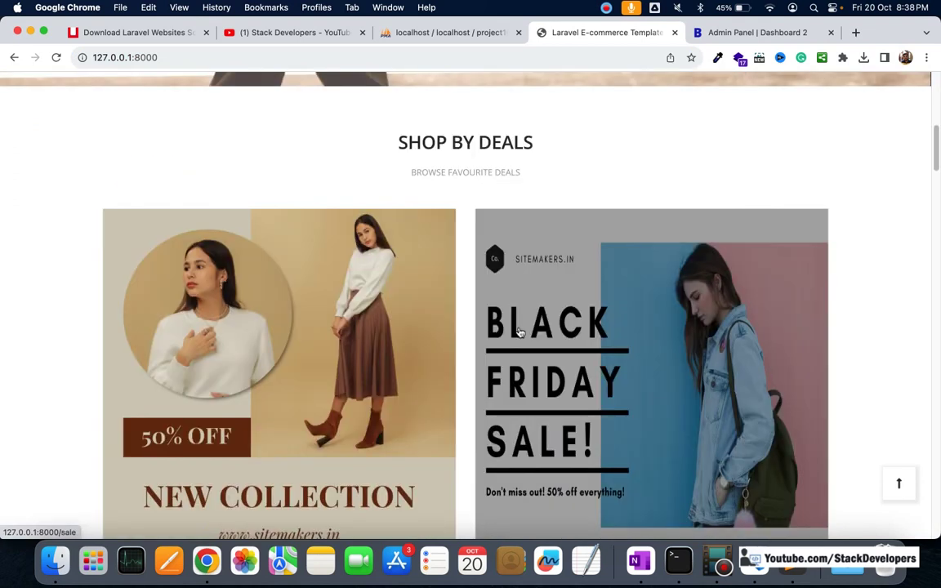
pyautogui.scroll(-1, 523, 323)
pyautogui.scroll(-5, 530, 314)
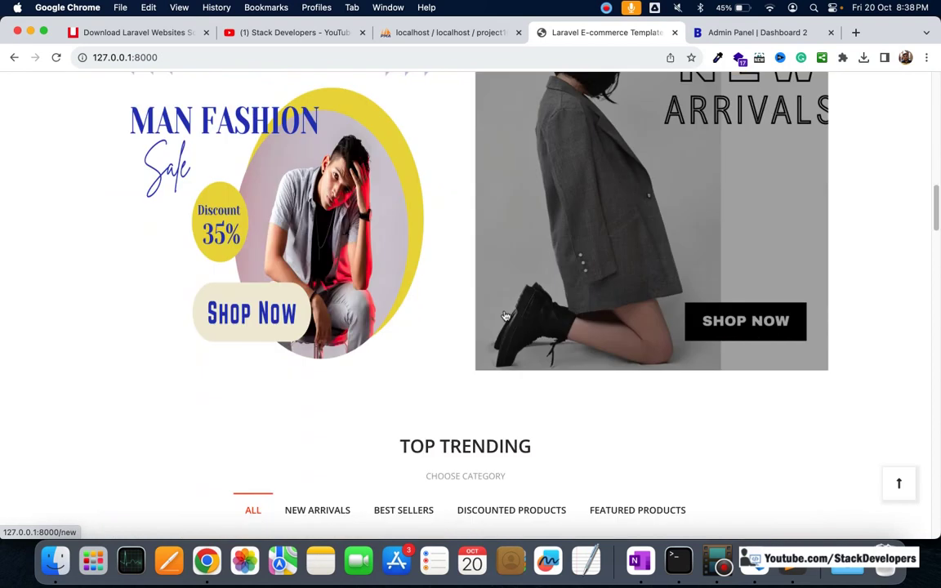
# - View the Best Sellers, Discounted Products and Featured Products groups under Top Trending, and look over the New Arrivals section
pyautogui.scroll(-4, 490, 303)
pyautogui.click(422, 209)
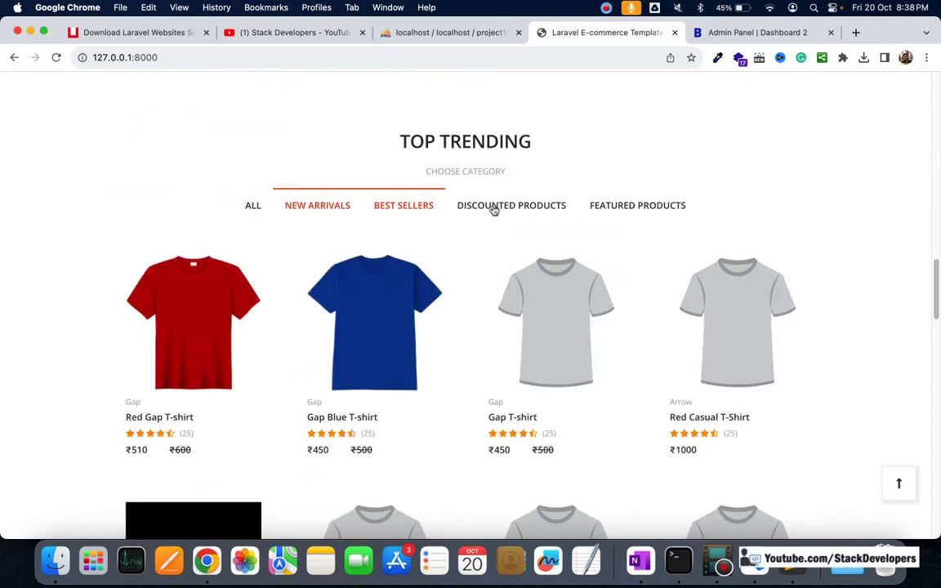
pyautogui.click(495, 209)
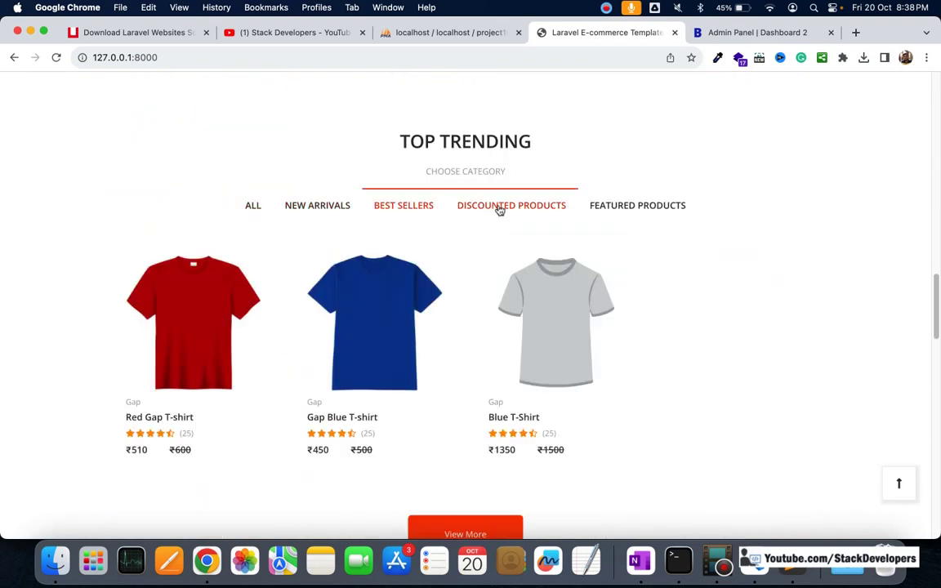
pyautogui.click(599, 210)
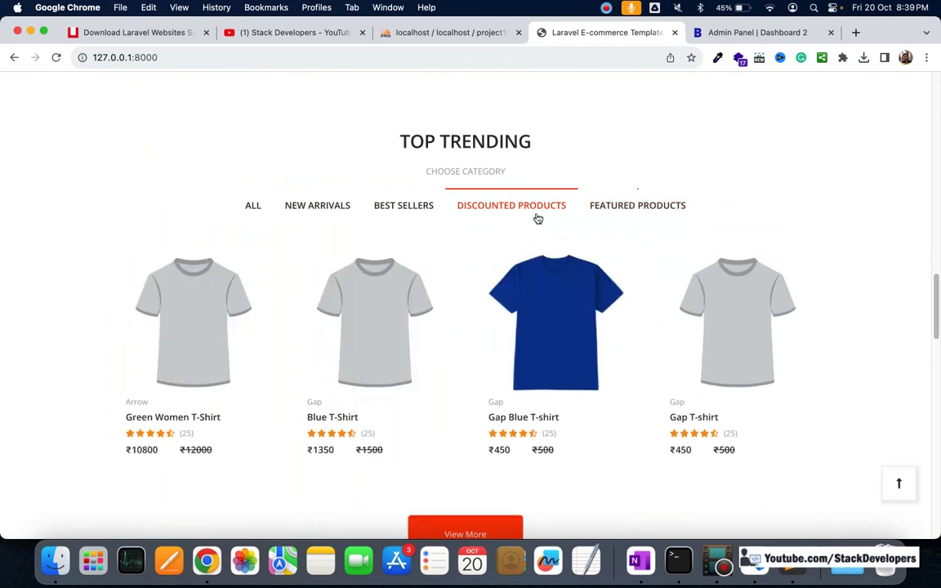
pyautogui.scroll(-5, 671, 265)
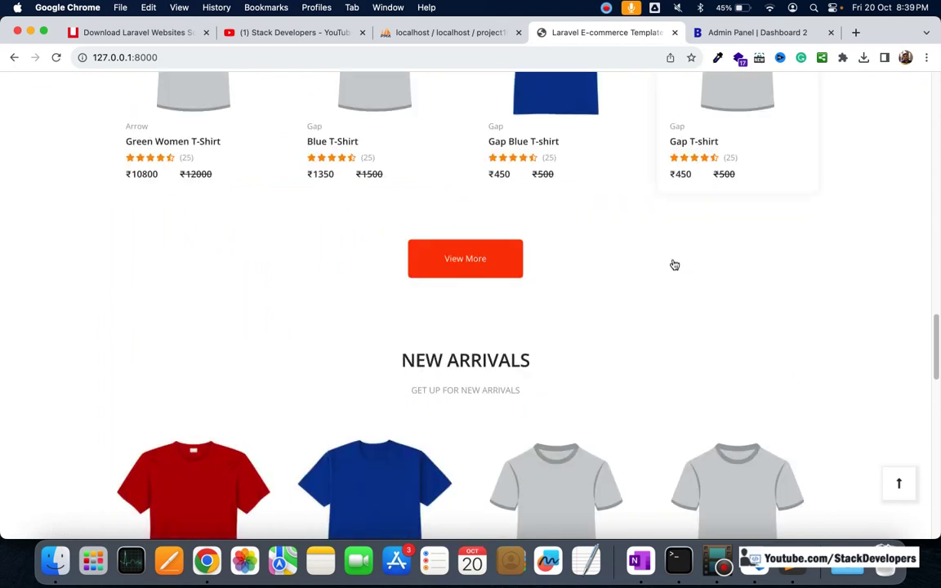
pyautogui.scroll(4, 674, 265)
pyautogui.scroll(-5, 675, 265)
pyautogui.scroll(15, 213, 154)
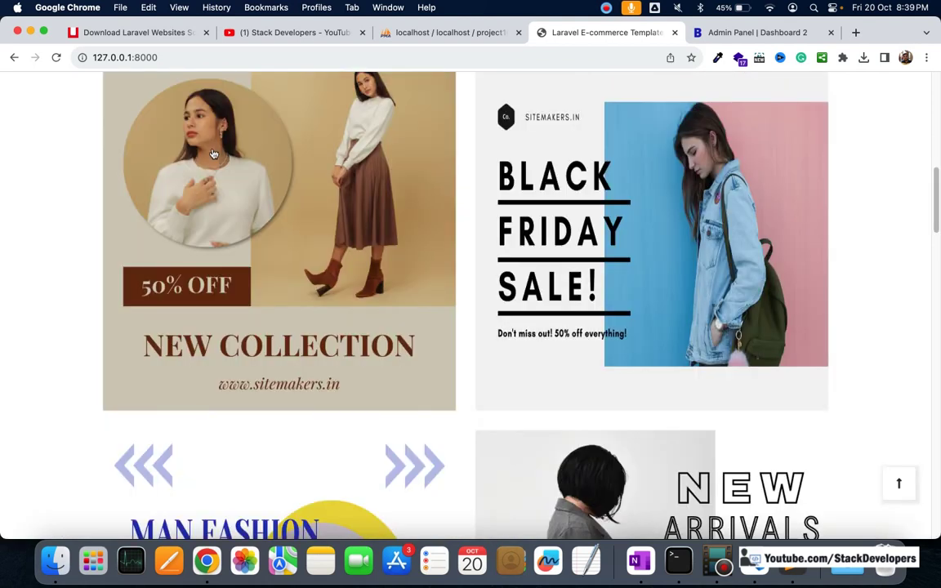
# - Open the men's T-shirts listing under Clothing and look through its filters and products
pyautogui.scroll(10, 213, 153)
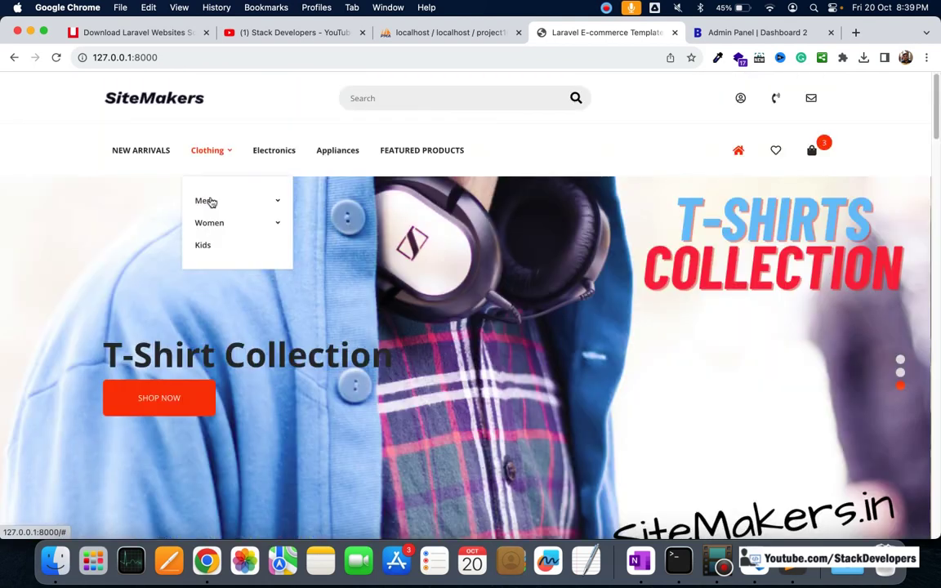
pyautogui.moveTo(210, 202)
pyautogui.click(319, 214)
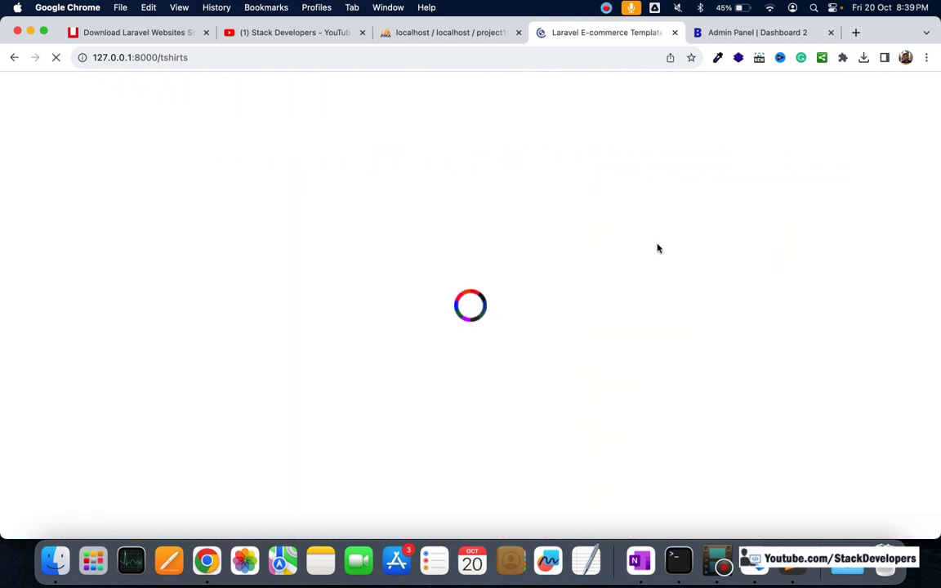
pyautogui.scroll(-10, 658, 248)
pyautogui.scroll(10, 321, 383)
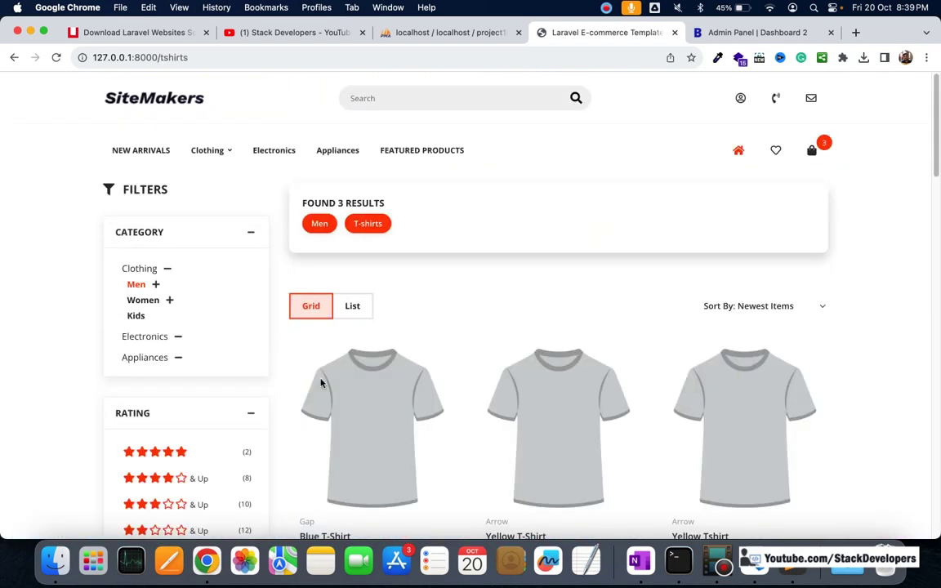
# - Open the Men listing under Clothing, look down its products, and dismiss the newsletter pop-up
pyautogui.scroll(-5, 384, 376)
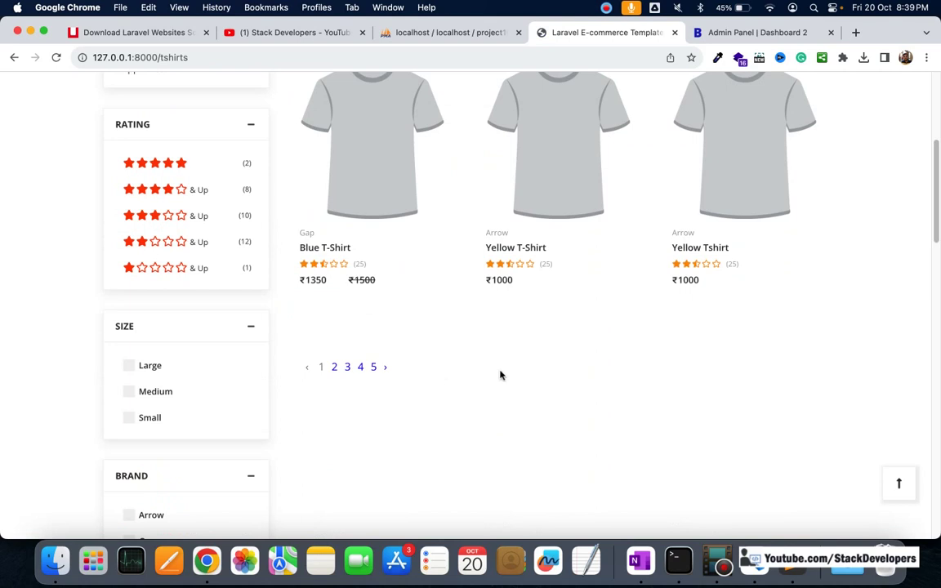
pyautogui.scroll(5, 229, 172)
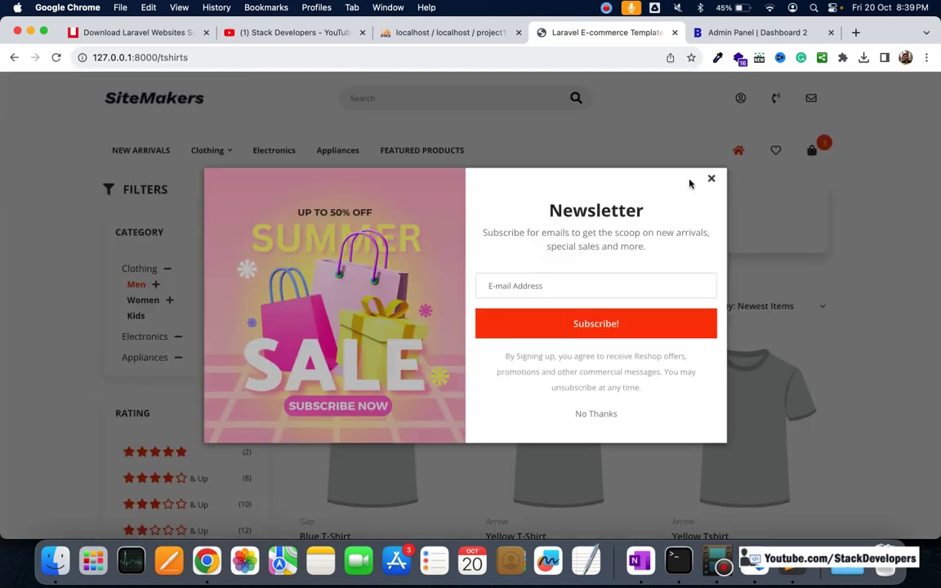
pyautogui.click(245, 169)
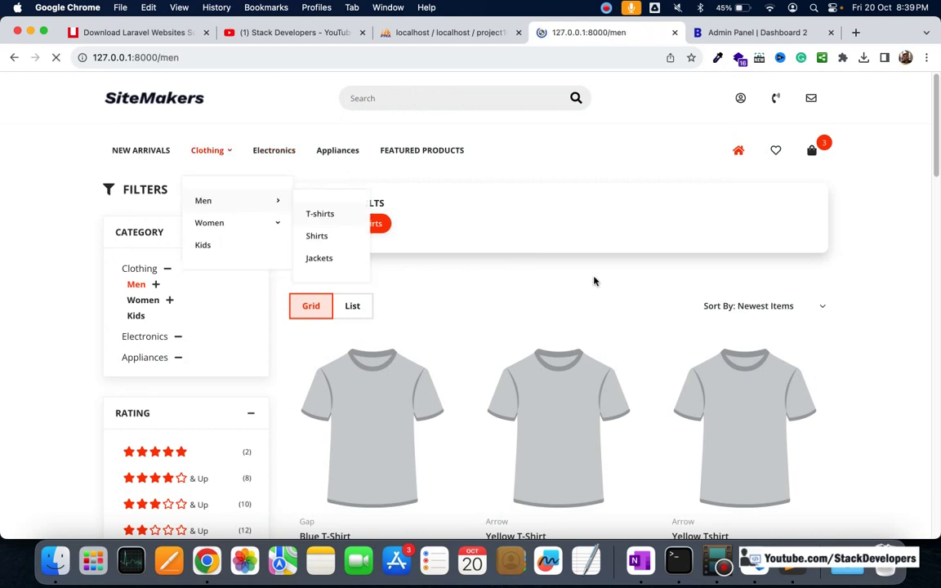
pyautogui.scroll(-10, 603, 283)
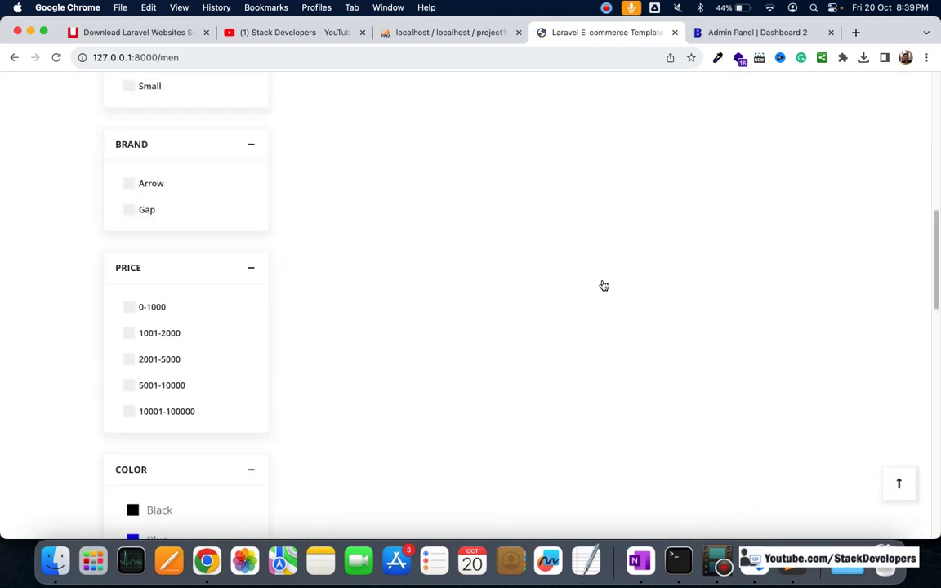
pyautogui.scroll(6, 333, 261)
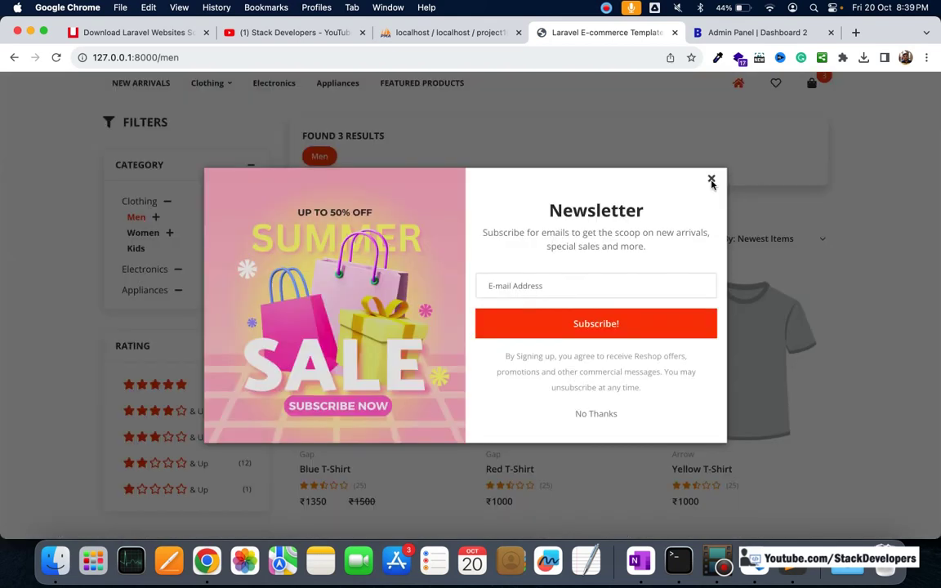
pyautogui.click(711, 181)
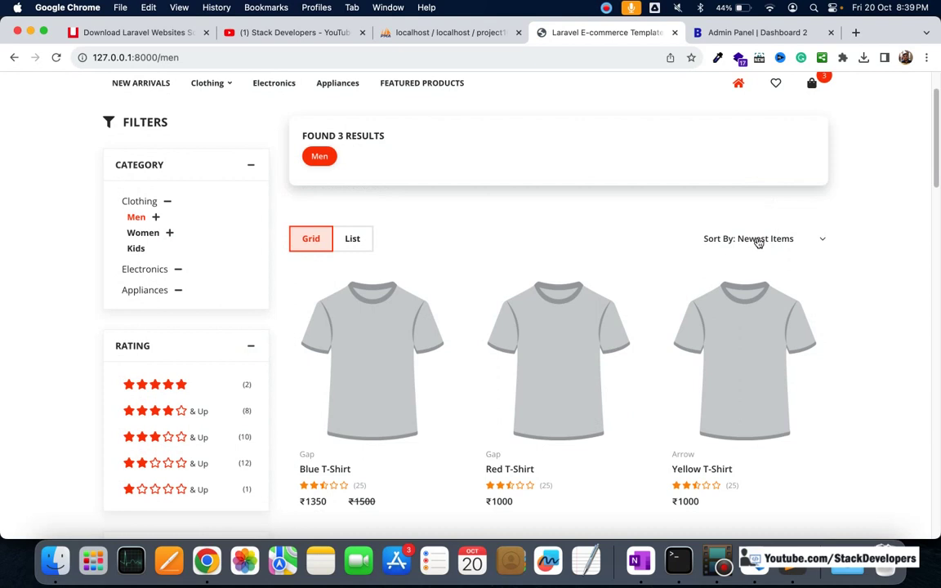
# - View the sort options of the Men listing and look through its size, brand, price, color, fabric, sleeve, fit, occasion and pattern filters
pyautogui.click(758, 241)
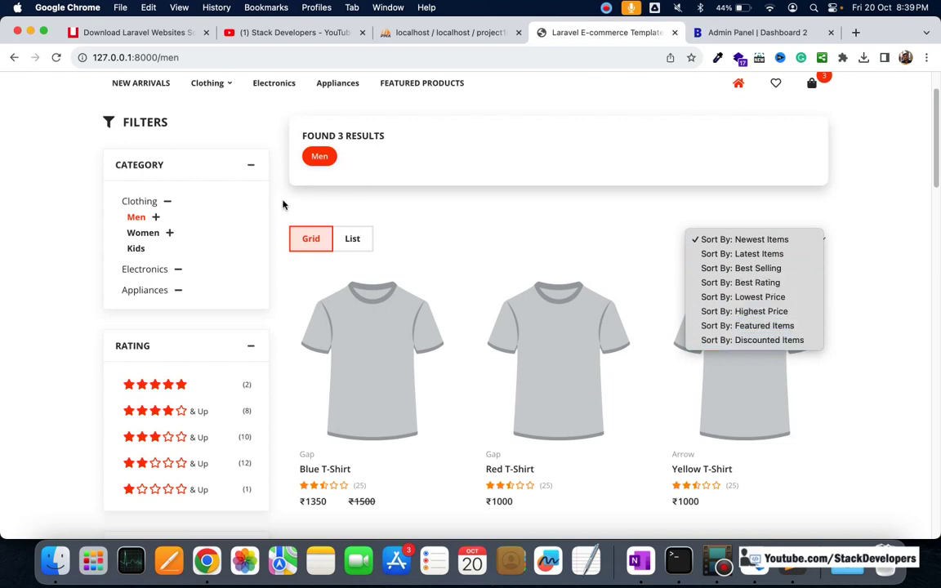
pyautogui.click(372, 195)
pyautogui.scroll(-10, 328, 199)
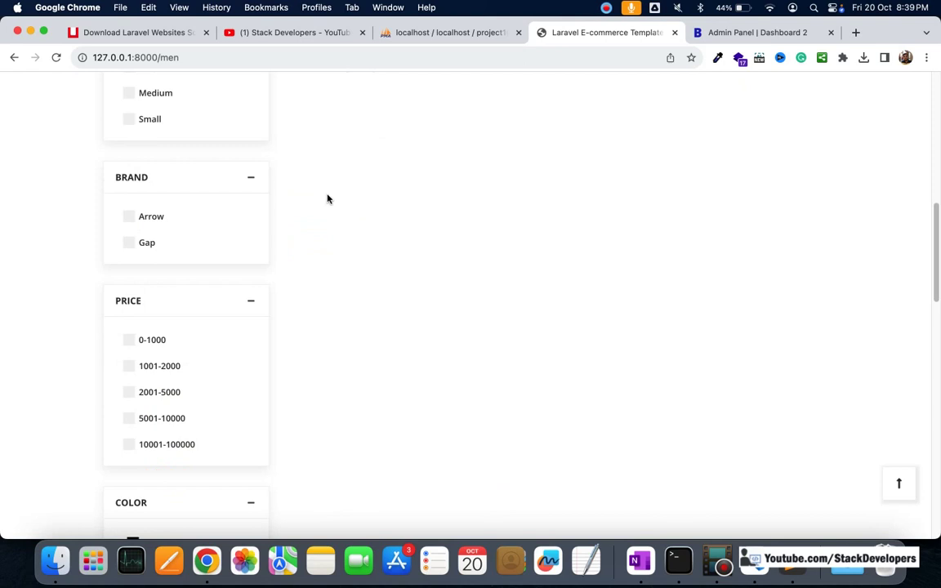
pyautogui.scroll(5, 269, 336)
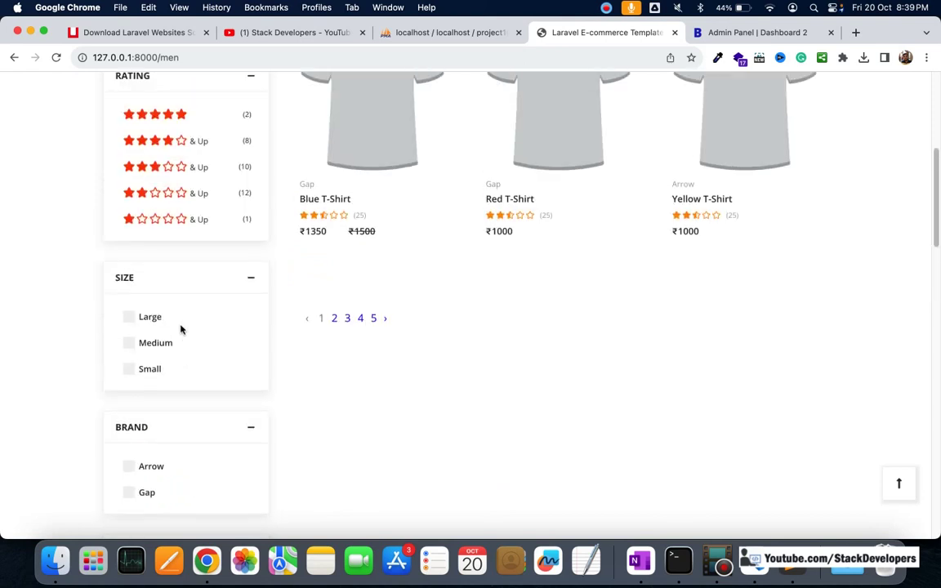
pyautogui.scroll(-3, 180, 327)
pyautogui.scroll(-6, 179, 319)
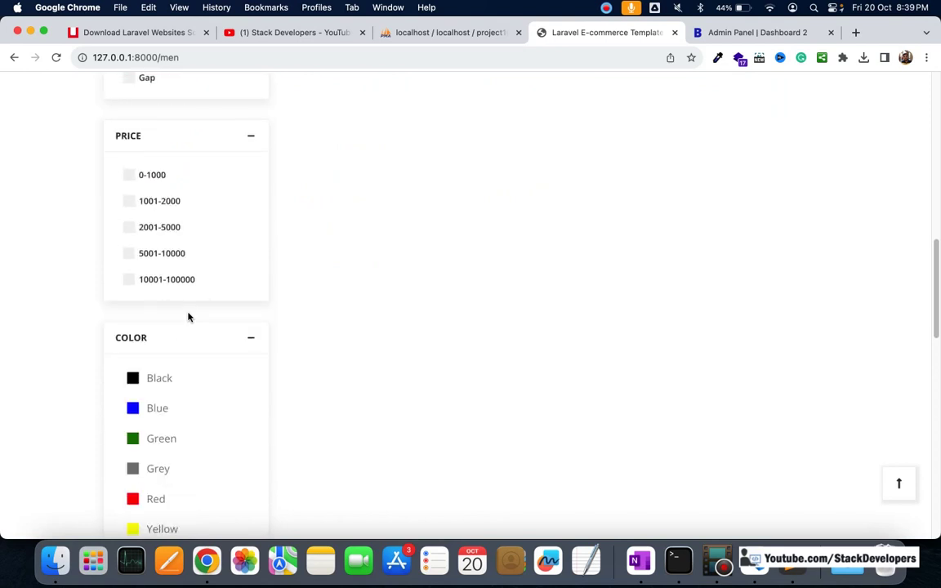
pyautogui.scroll(-8, 187, 286)
pyautogui.scroll(-5, 187, 278)
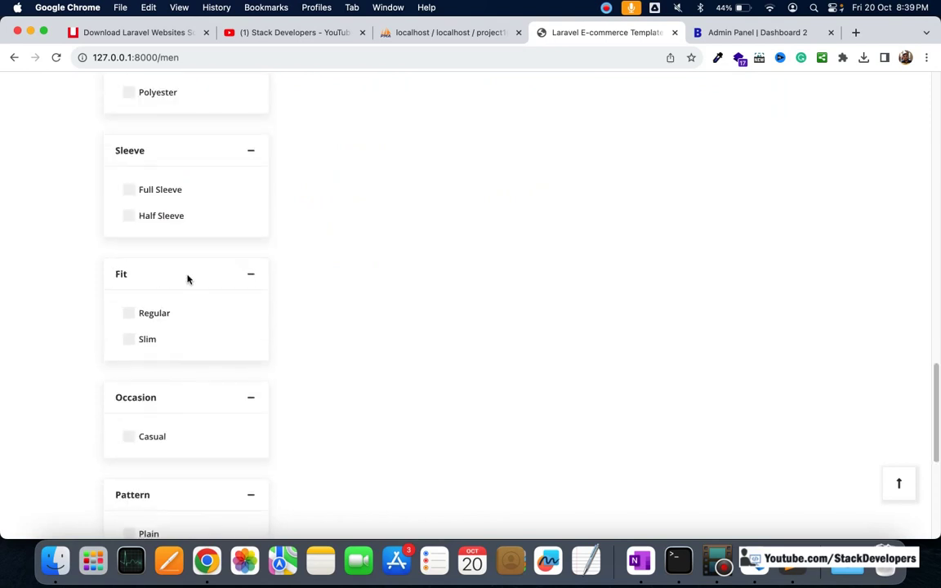
pyautogui.scroll(-3, 239, 291)
pyautogui.scroll(10, 240, 290)
pyautogui.scroll(10, 240, 290)
pyautogui.scroll(-6, 237, 290)
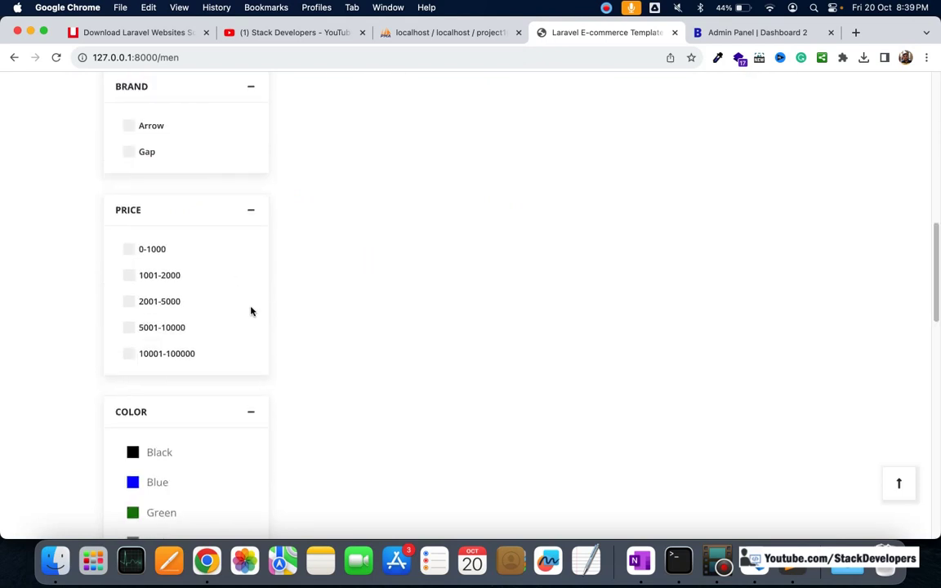
pyautogui.scroll(10, 252, 311)
# - Filter the Men listing by the color Black and look over the filtered product
pyautogui.scroll(-8, 245, 302)
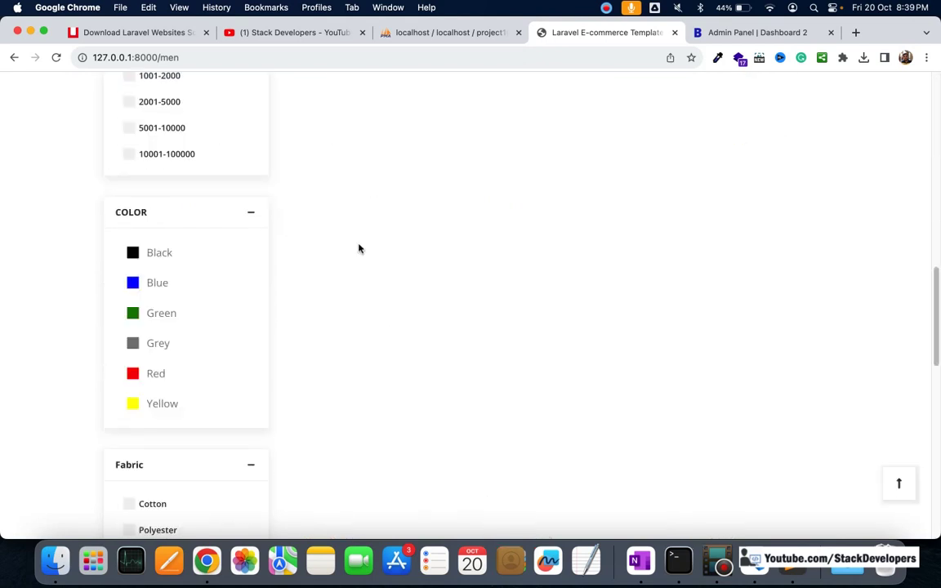
pyautogui.scroll(10, 551, 257)
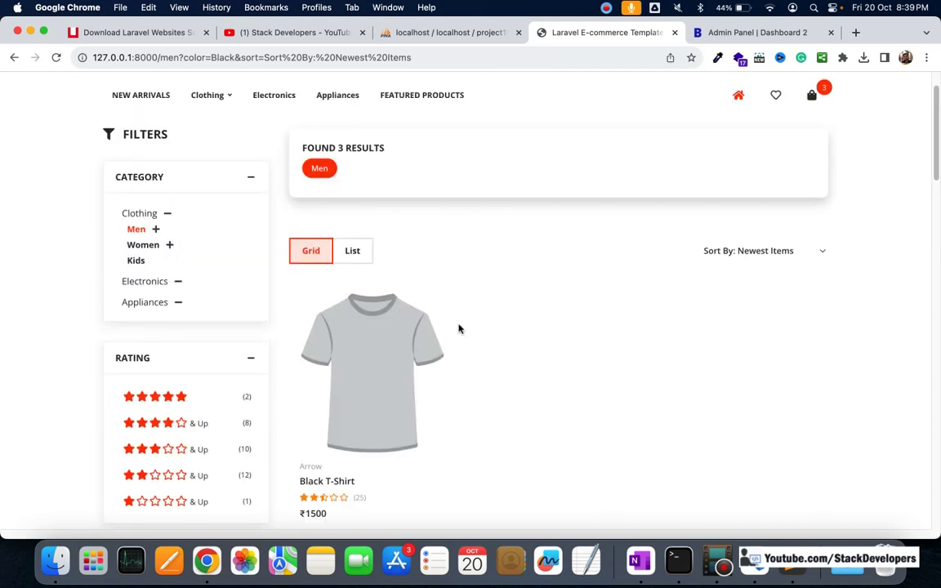
pyautogui.scroll(-3, 458, 328)
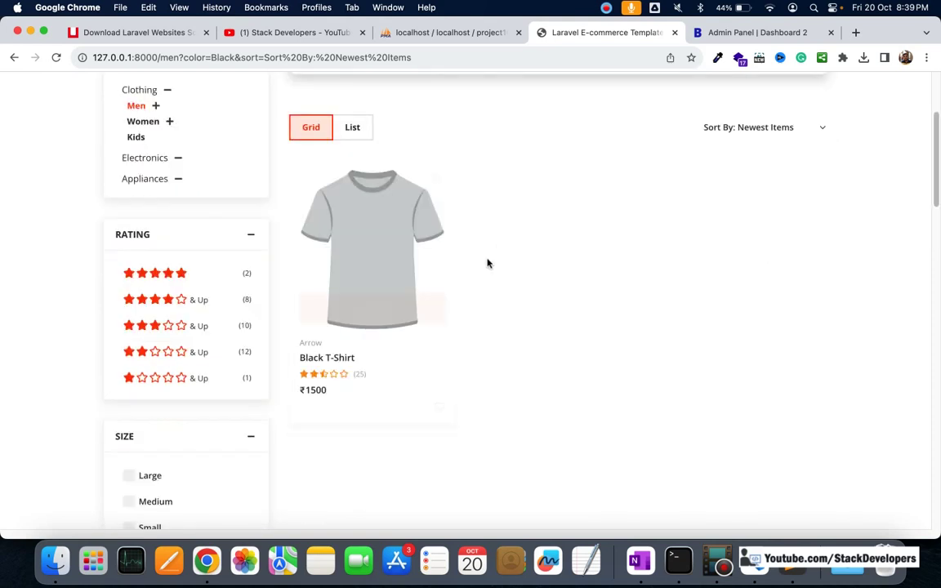
pyautogui.scroll(2, 406, 320)
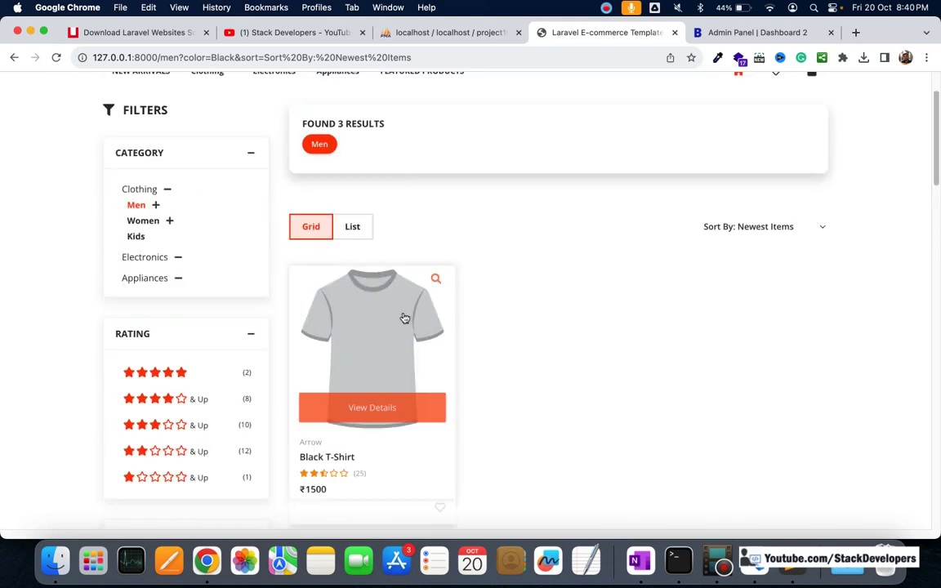
pyautogui.scroll(-2, 413, 306)
pyautogui.scroll(-1, 412, 306)
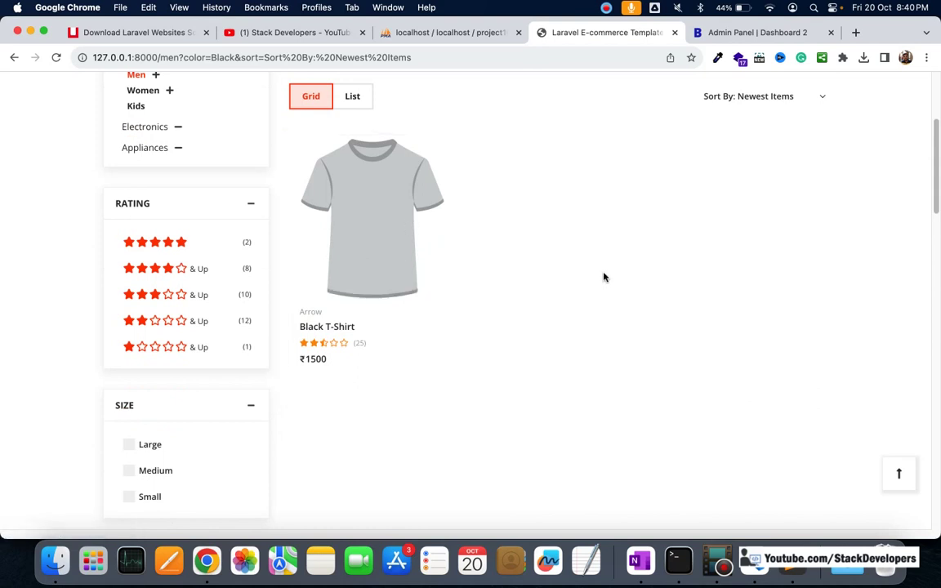
pyautogui.scroll(-5, 604, 278)
pyautogui.scroll(10, 773, 405)
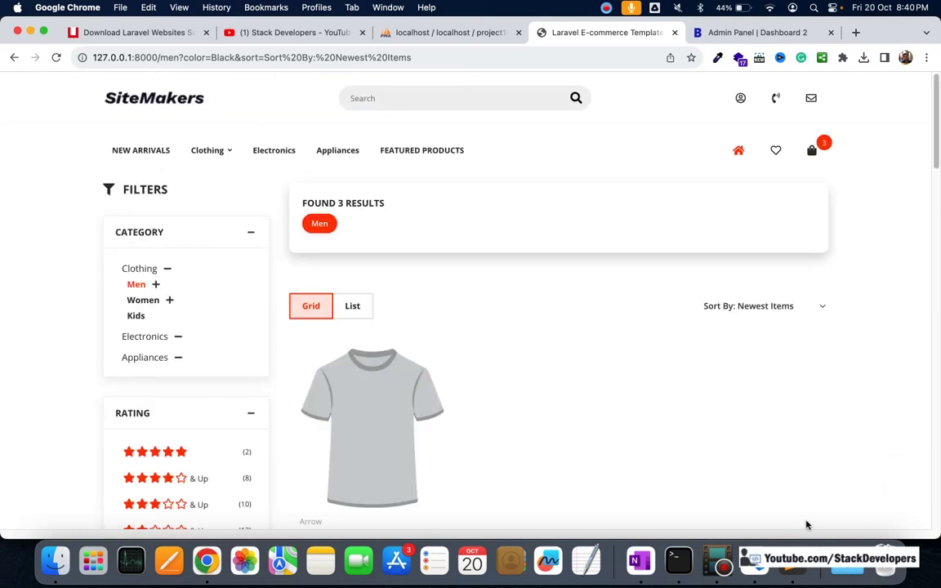
# - Switch to Sublime Text and open the front-end ProductController.php file of project100
pyautogui.click(794, 562)
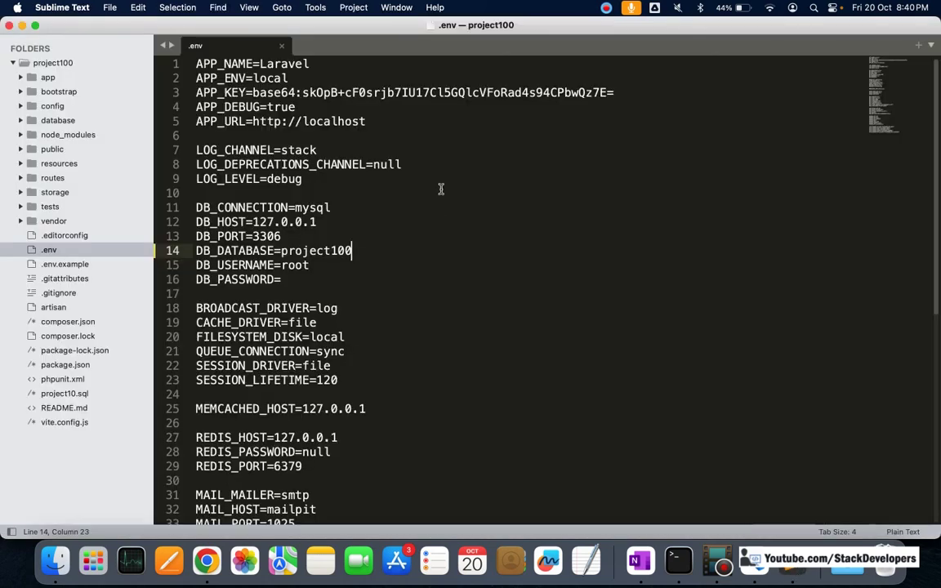
pyautogui.press('super+p')
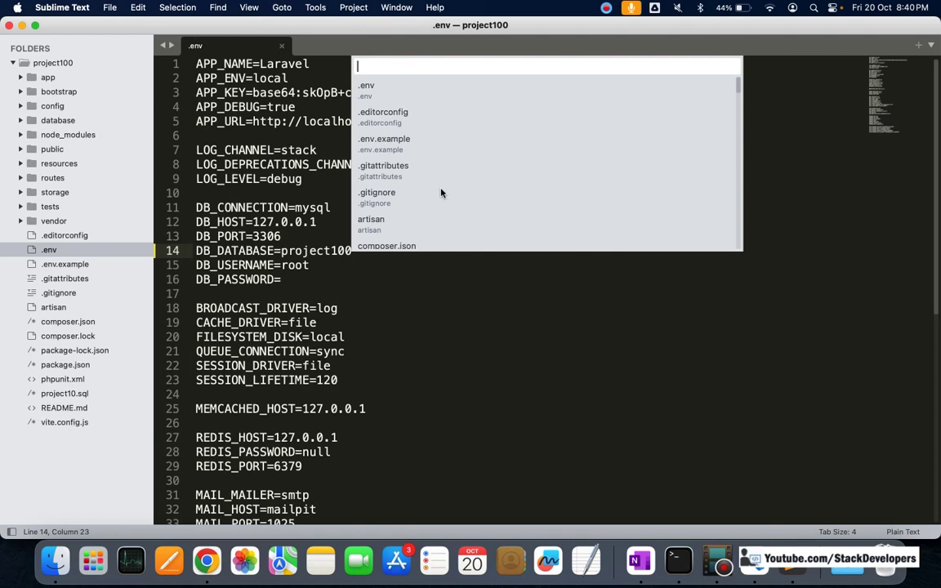
pyautogui.write('products')
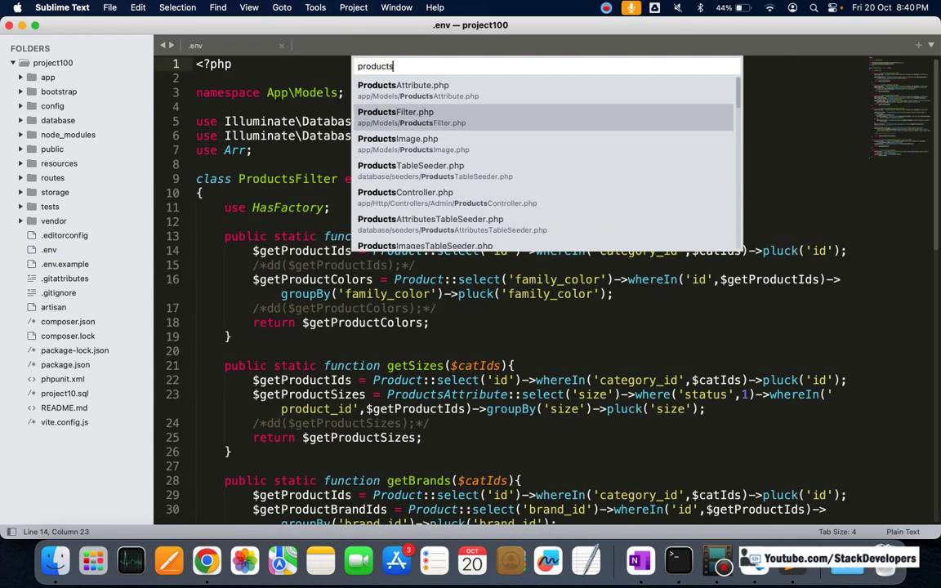
pyautogui.press('BackSpace')
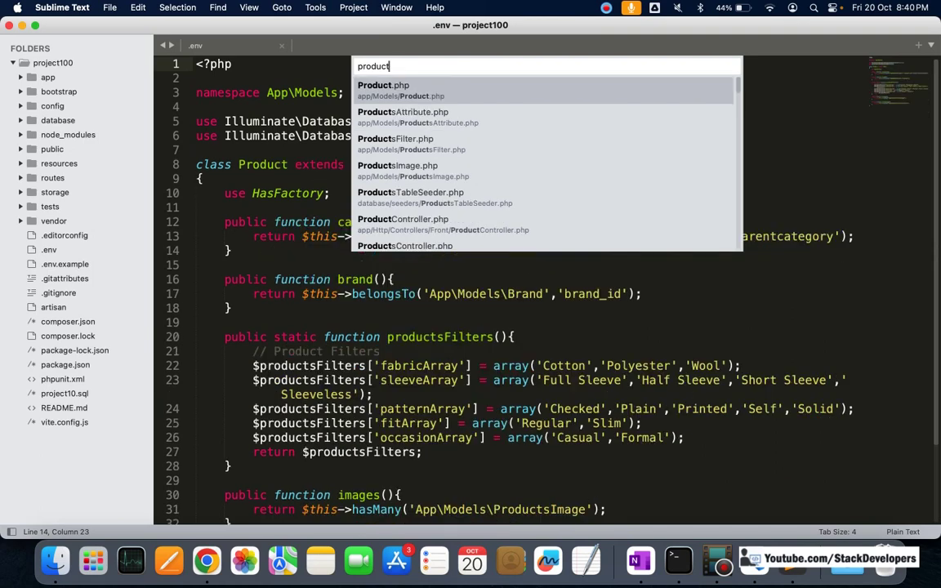
pyautogui.write('c')
pyautogui.press('Return')
# - Set the pagination of $categoryProducts in the product listing function to 30
pyautogui.scroll(-15, 552, 267)
pyautogui.scroll(-5, 552, 267)
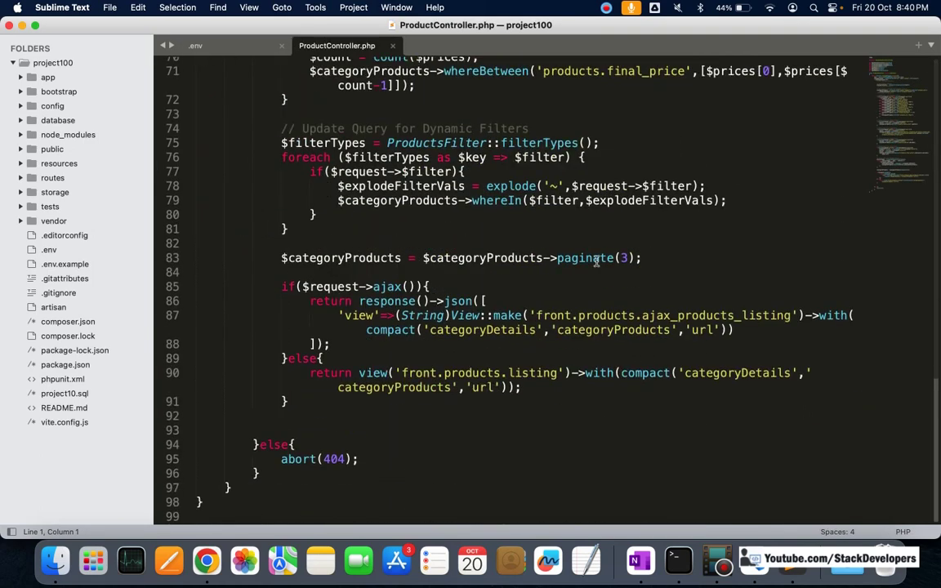
pyautogui.click(630, 259)
pyautogui.write('0')
# - Switch to Chrome, reopen the Men listing under Clothing, and look through all its products and filters, dismissing the newsletter pop-up
pyautogui.press('super+Tab')
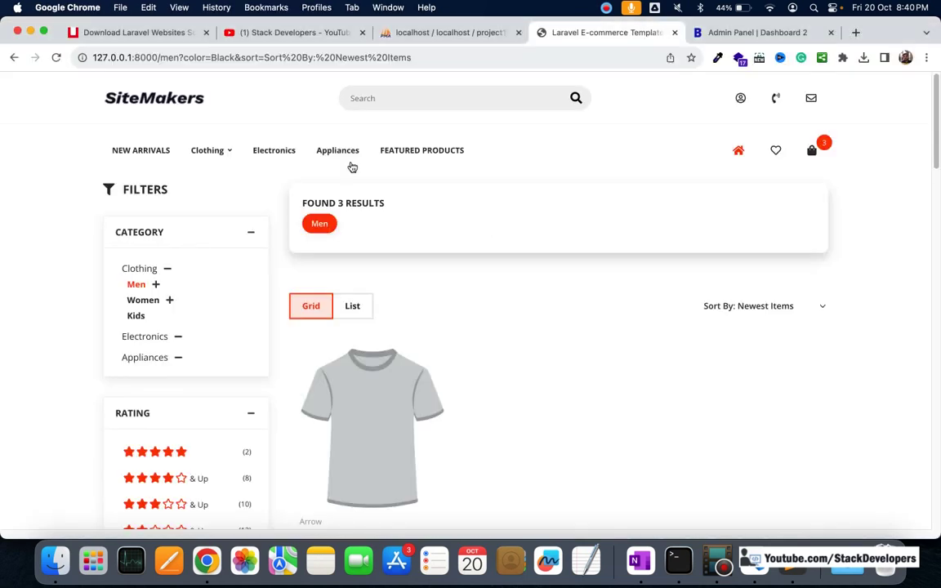
pyautogui.moveTo(212, 152)
pyautogui.click(206, 203)
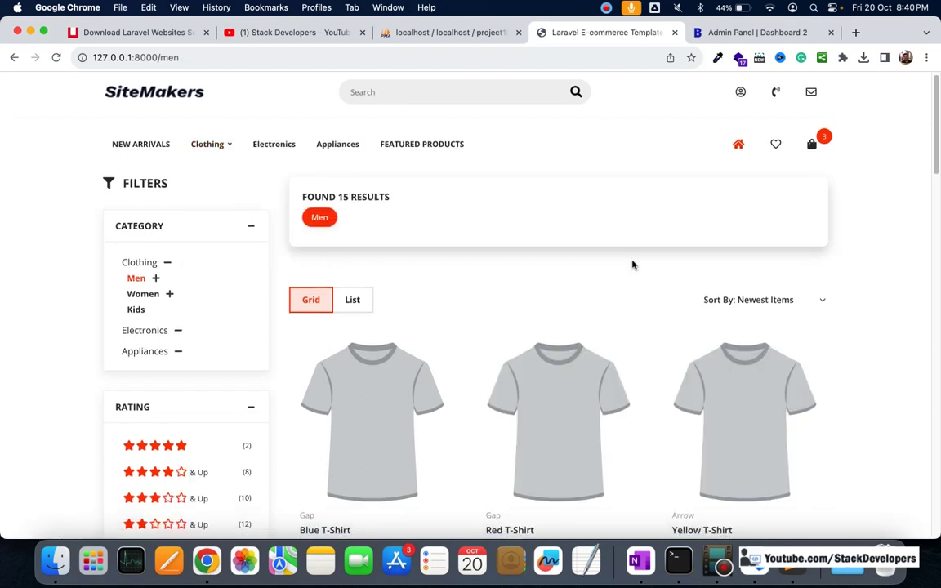
pyautogui.scroll(-12, 633, 265)
pyautogui.scroll(-5, 729, 290)
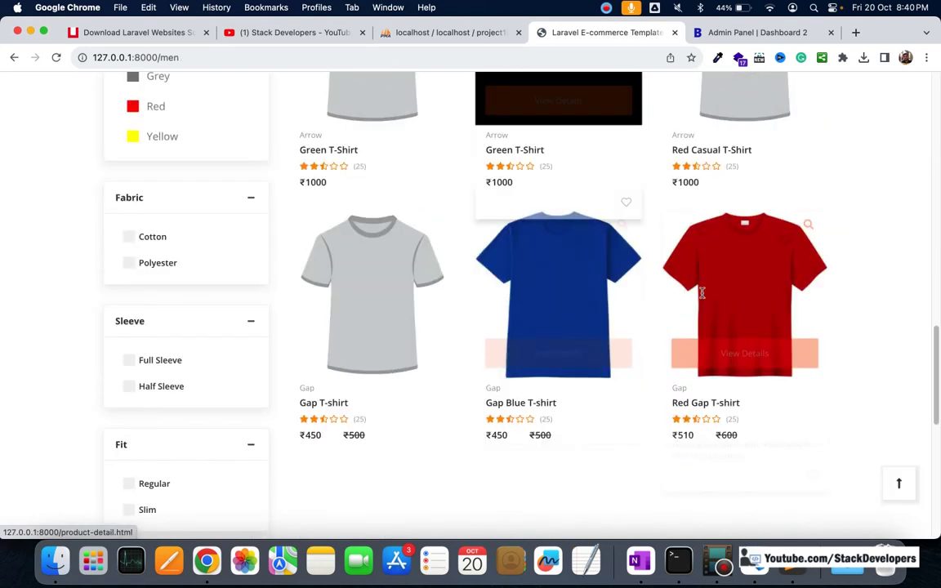
pyautogui.scroll(5, 674, 279)
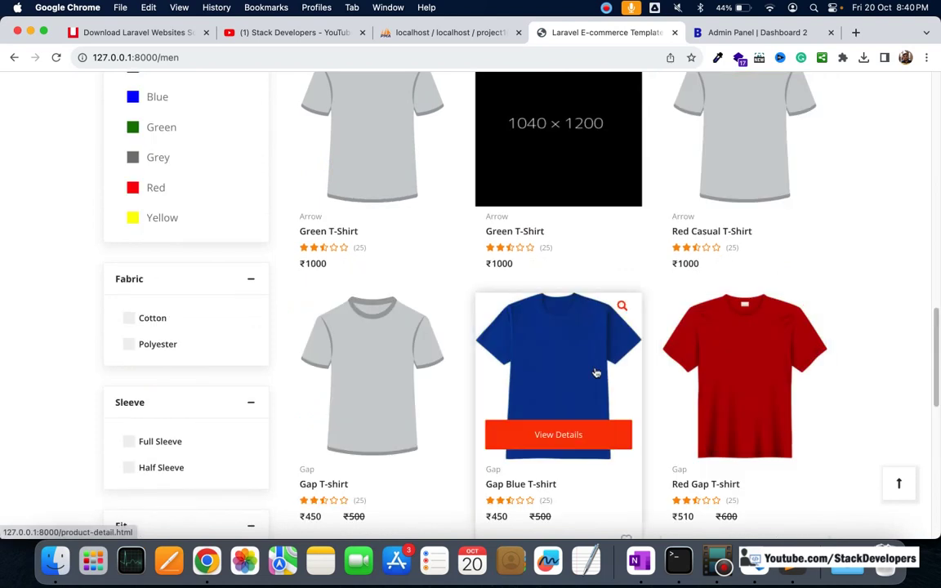
pyautogui.scroll(-1, 719, 343)
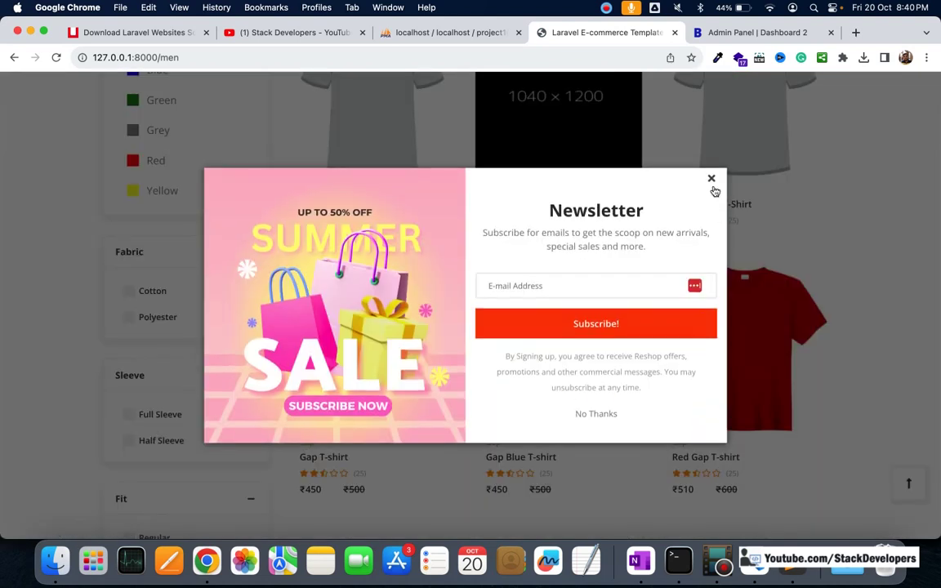
pyautogui.click(764, 335)
pyautogui.scroll(-3, 572, 327)
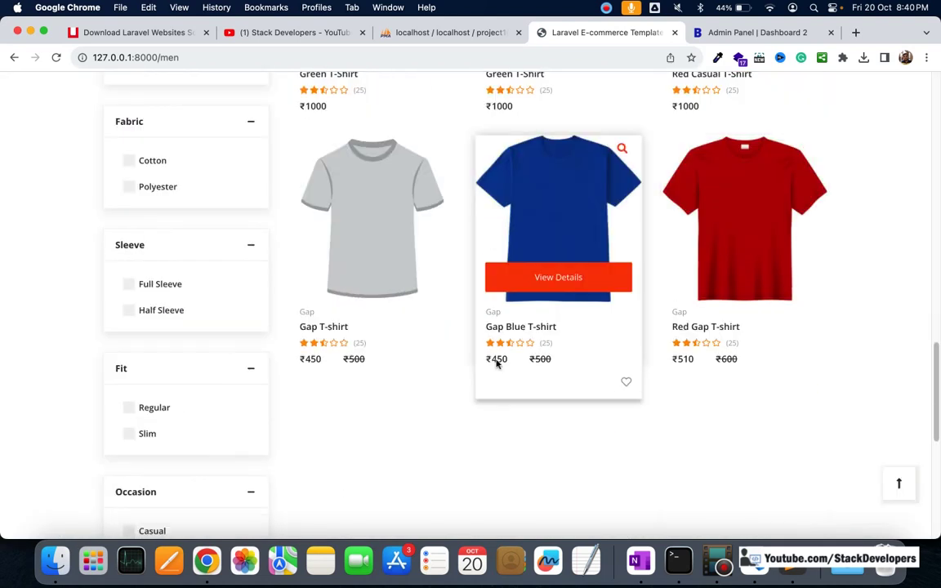
pyautogui.scroll(-5, 244, 373)
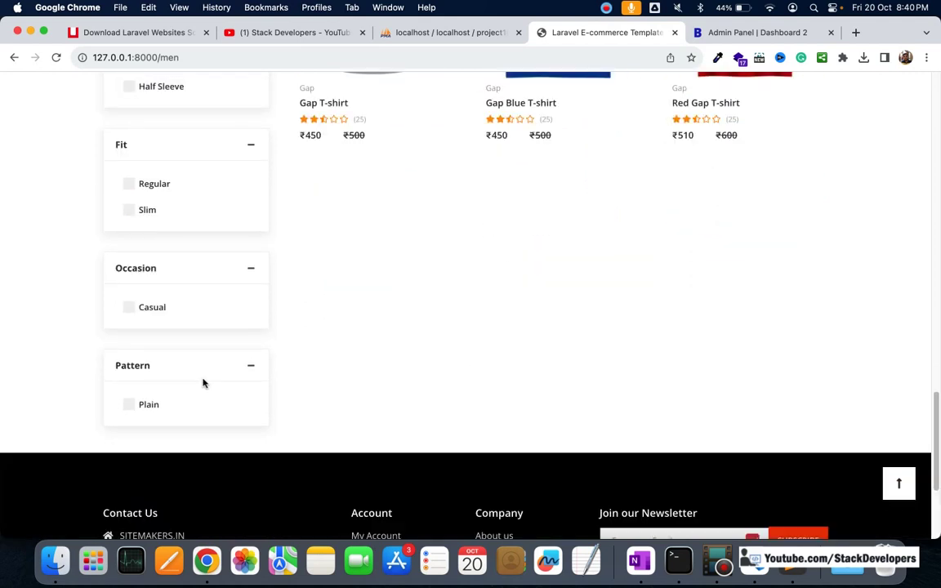
# - Filter the Men listing by the color Red, look over the filtered products, and add Blue to the color filter
pyautogui.scroll(15, 203, 380)
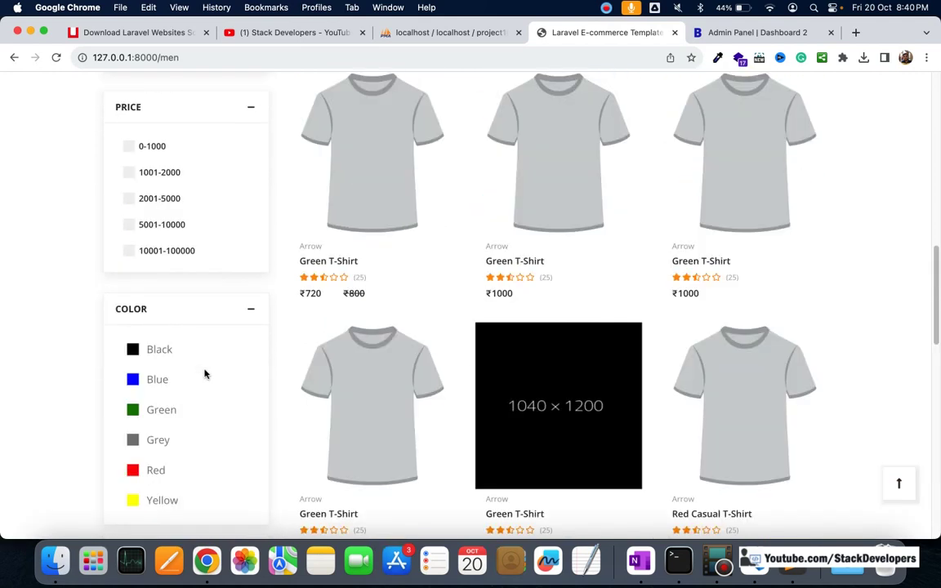
pyautogui.click(137, 476)
pyautogui.scroll(6, 564, 397)
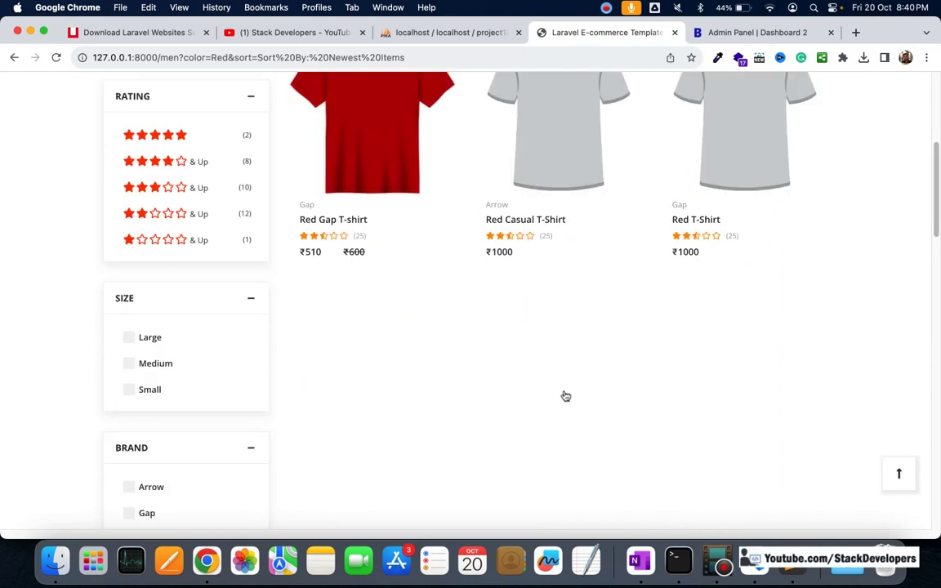
pyautogui.scroll(-1, 457, 441)
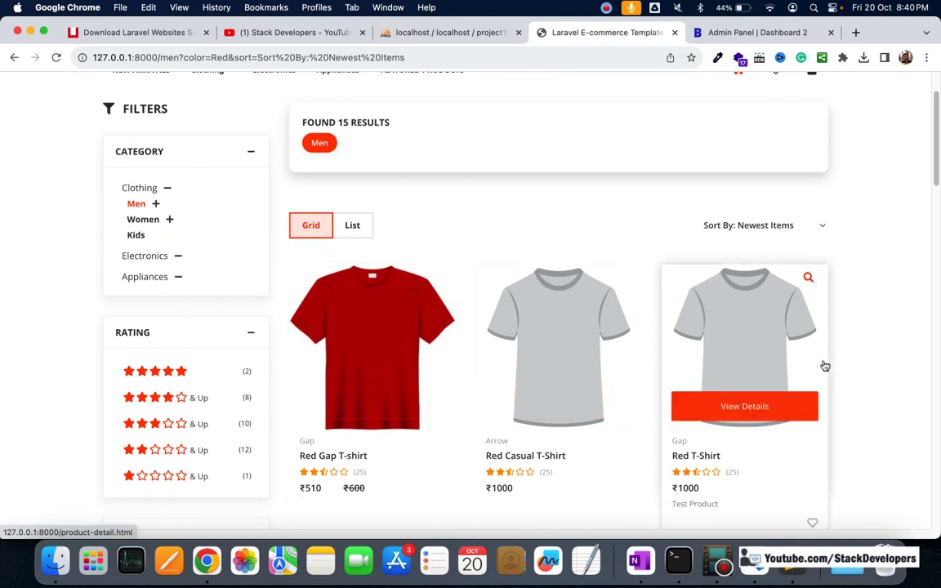
pyautogui.scroll(-3, 301, 343)
pyautogui.scroll(-5, 301, 343)
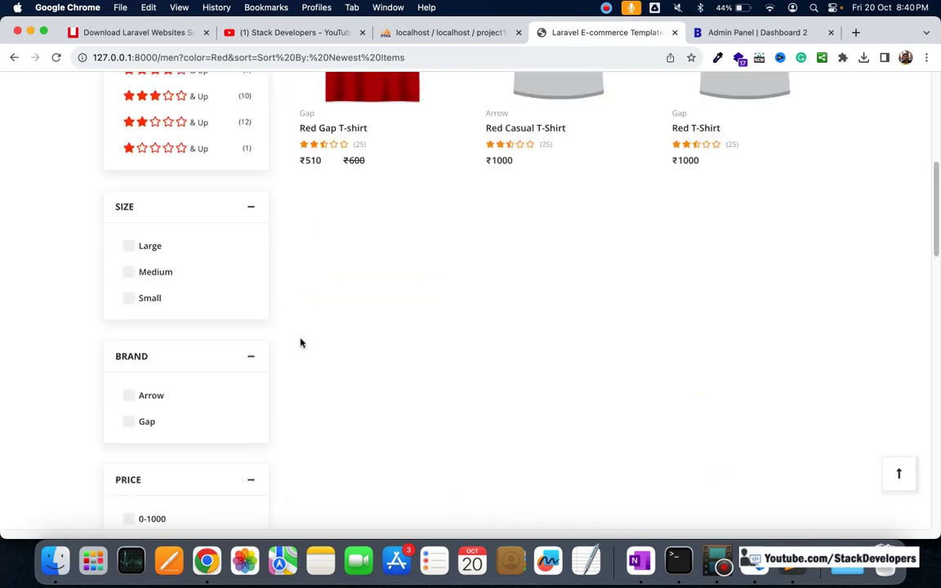
pyautogui.click(131, 428)
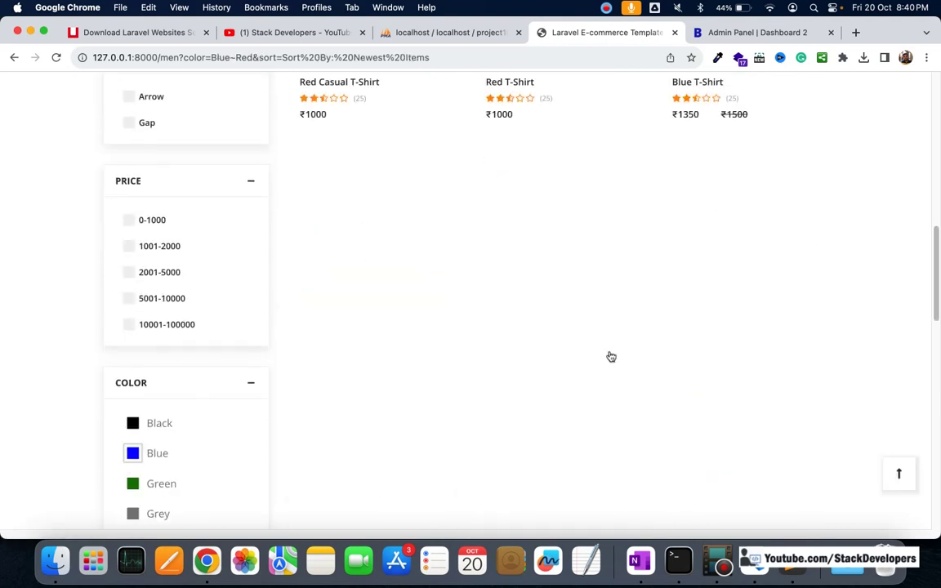
# - Look over the Men products filtered by Blue and Red, then remove Red from the color filter and review the Blue products
pyautogui.scroll(-2, 523, 310)
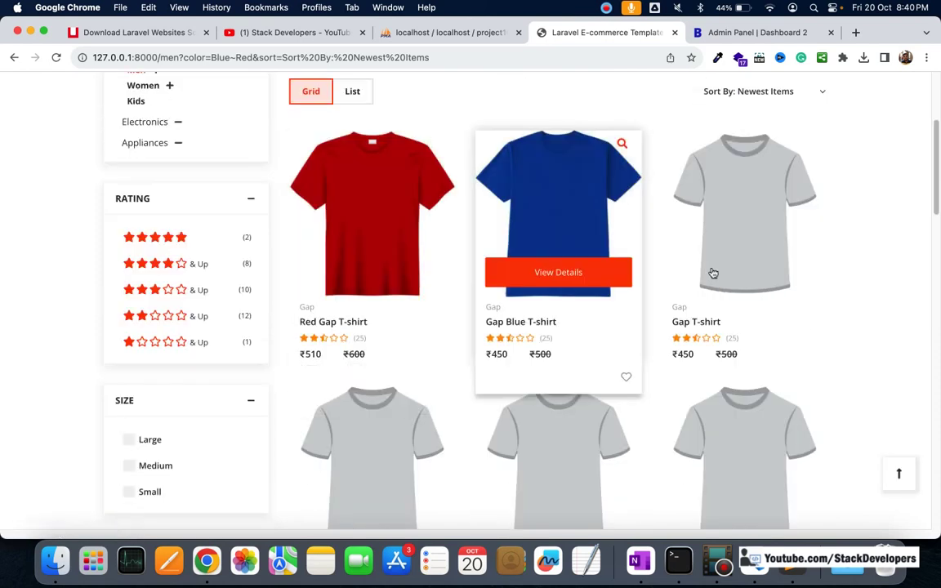
pyautogui.scroll(-7, 439, 334)
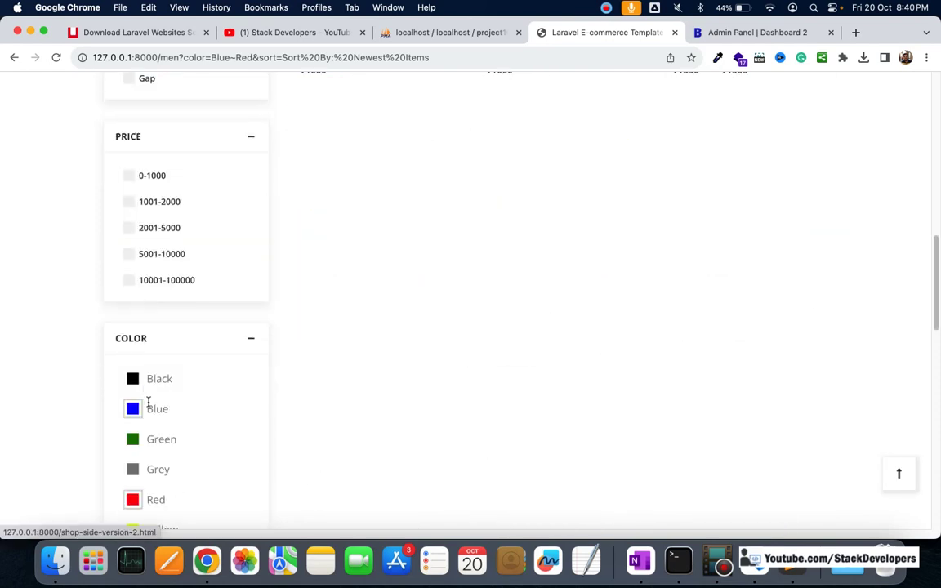
pyautogui.scroll(-1, 151, 431)
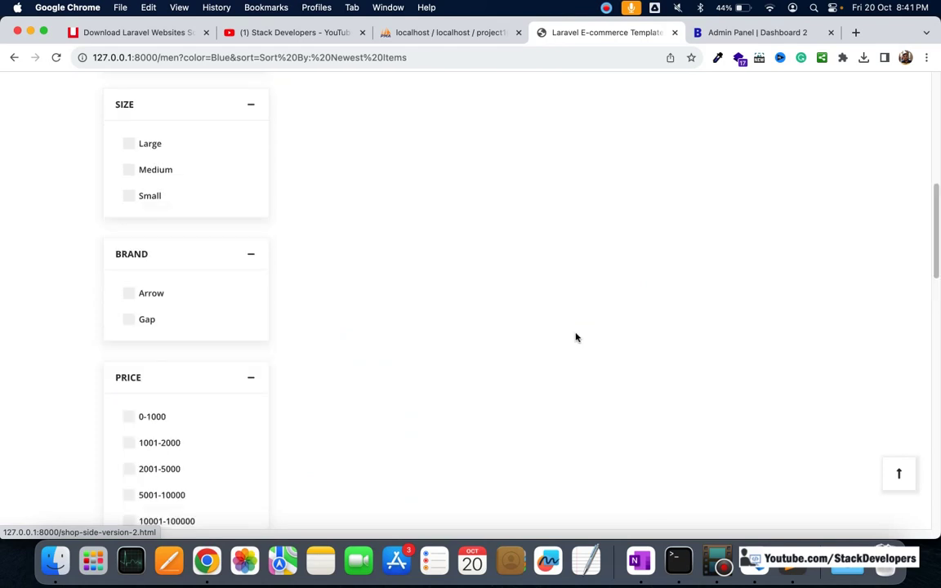
pyautogui.scroll(-3, 637, 361)
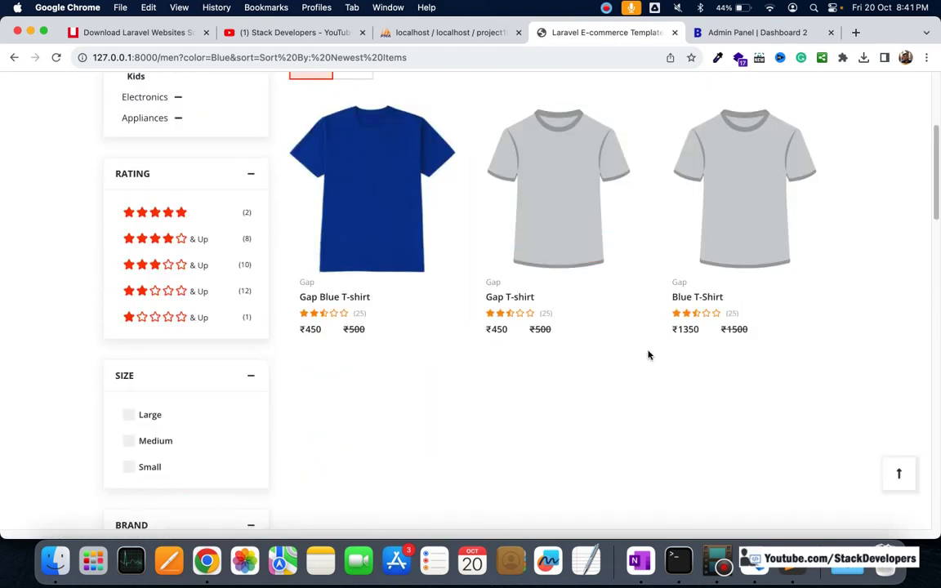
pyautogui.scroll(3, 714, 336)
pyautogui.scroll(-2, 767, 309)
pyautogui.scroll(-2, 741, 323)
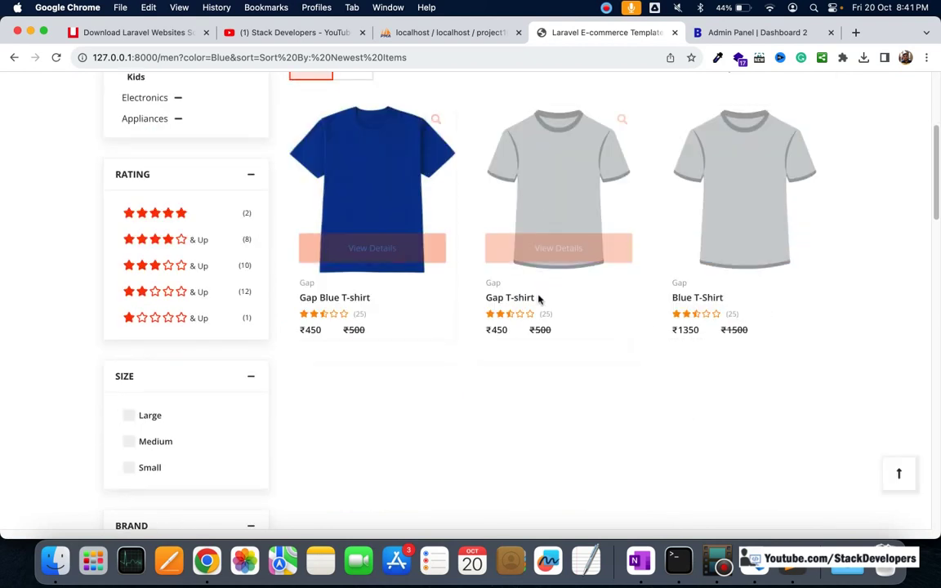
# - Sort the Blue-filtered Men listing by Highest Price and look over the order of the products
pyautogui.scroll(6, 538, 298)
pyautogui.scroll(-3, 582, 280)
pyautogui.click(755, 195)
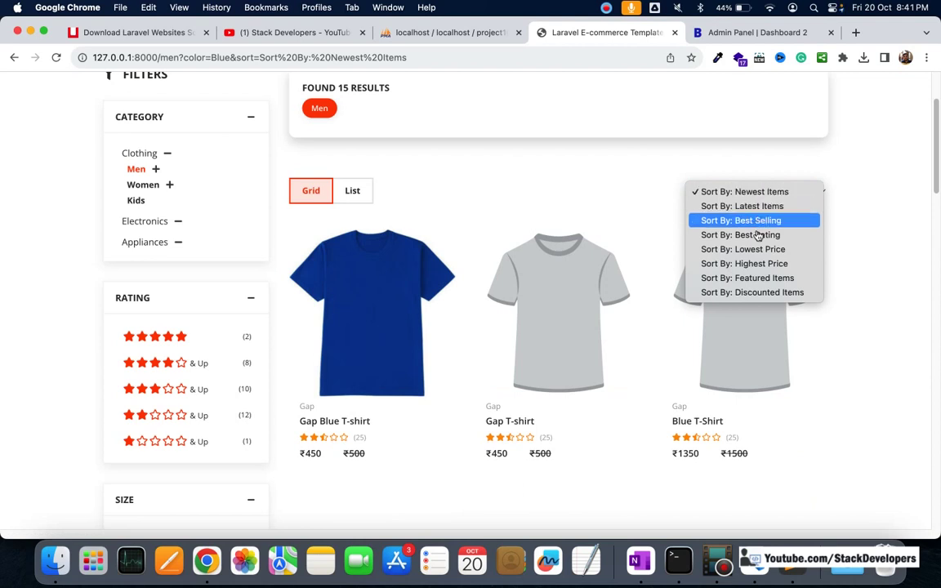
pyautogui.click(750, 265)
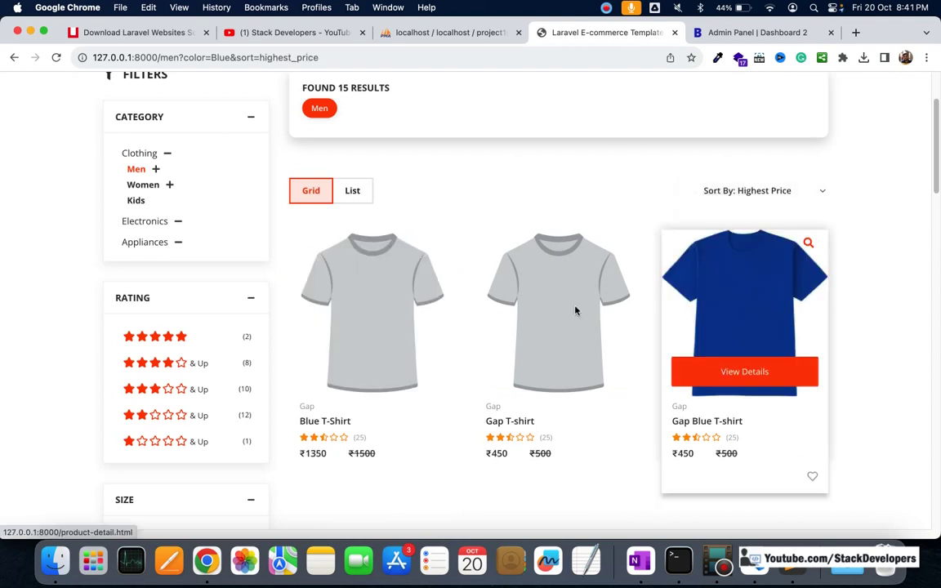
pyautogui.scroll(-2, 523, 326)
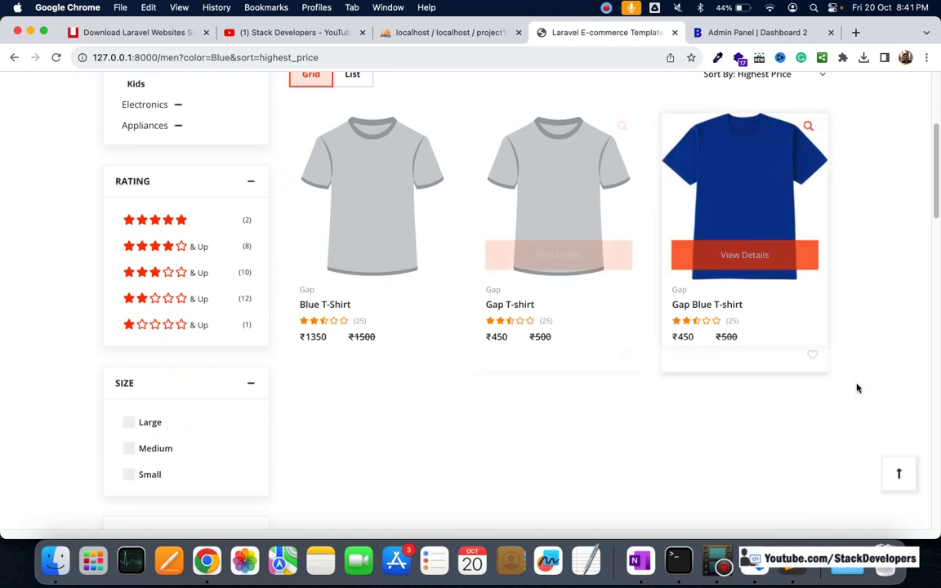
pyautogui.scroll(3, 847, 384)
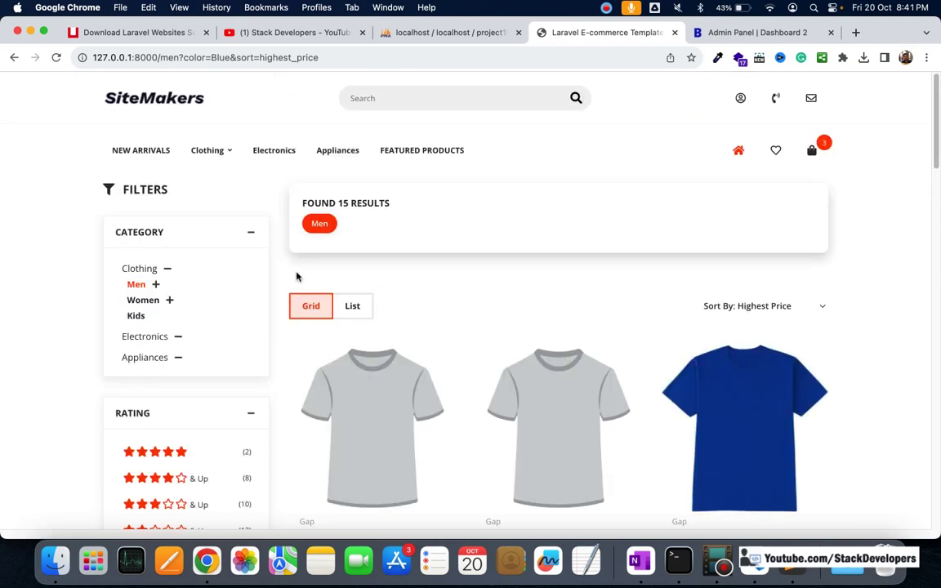
# - Add the 0-1000 price range to the Blue-filtered Men listing and look over the filtered products
pyautogui.scroll(-5, 285, 278)
pyautogui.scroll(-2, 285, 278)
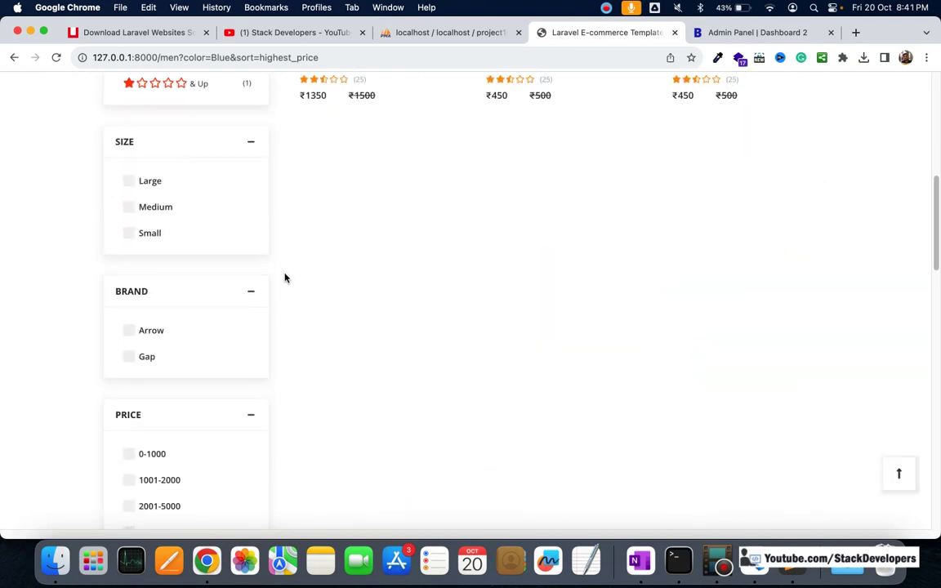
pyautogui.scroll(6, 286, 278)
pyautogui.scroll(-10, 285, 280)
pyautogui.scroll(8, 284, 281)
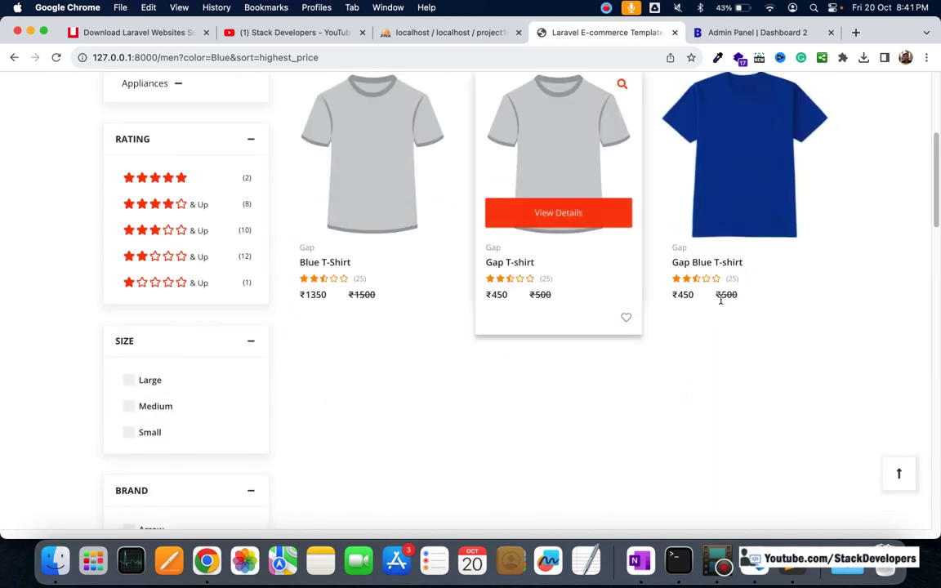
pyautogui.scroll(-4, 478, 323)
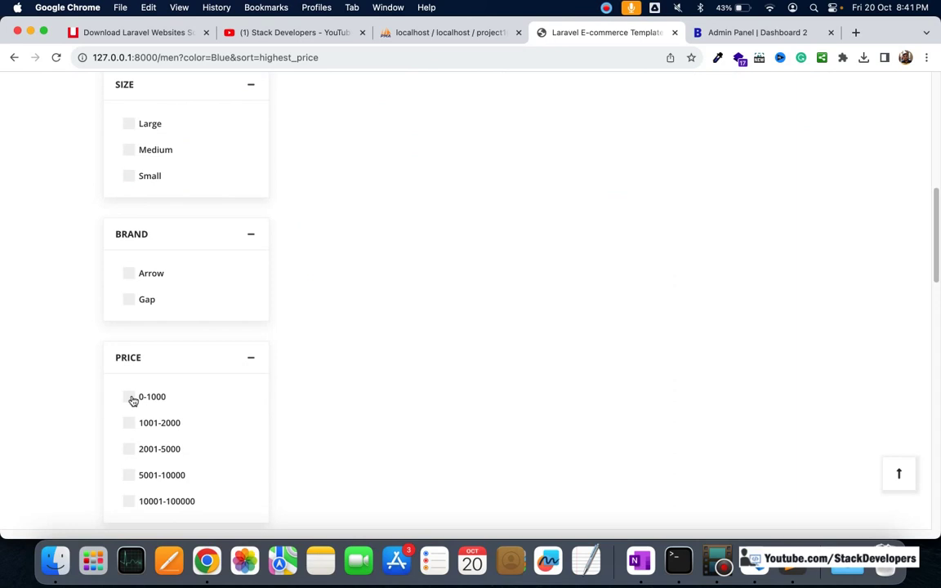
pyautogui.scroll(6, 368, 359)
pyautogui.scroll(-4, 311, 384)
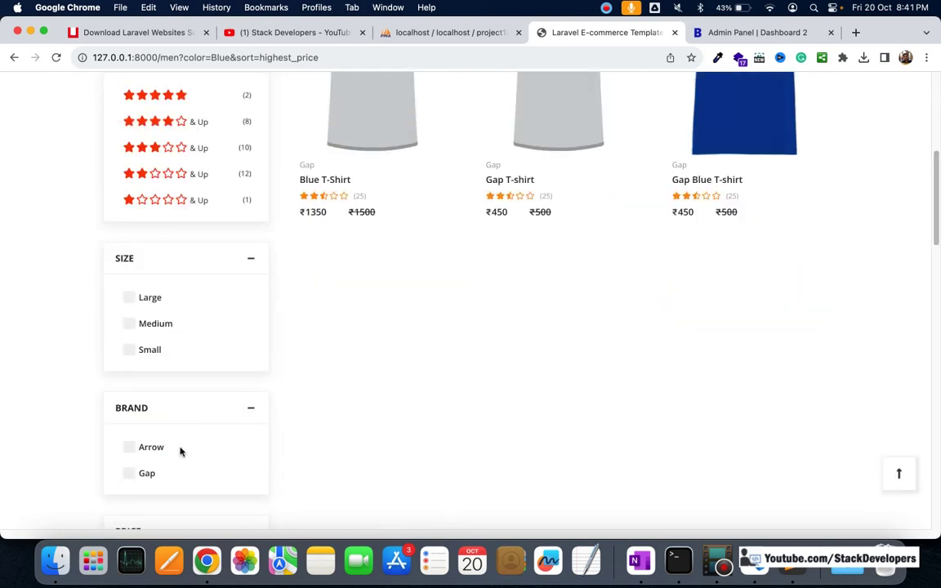
pyautogui.scroll(-4, 181, 452)
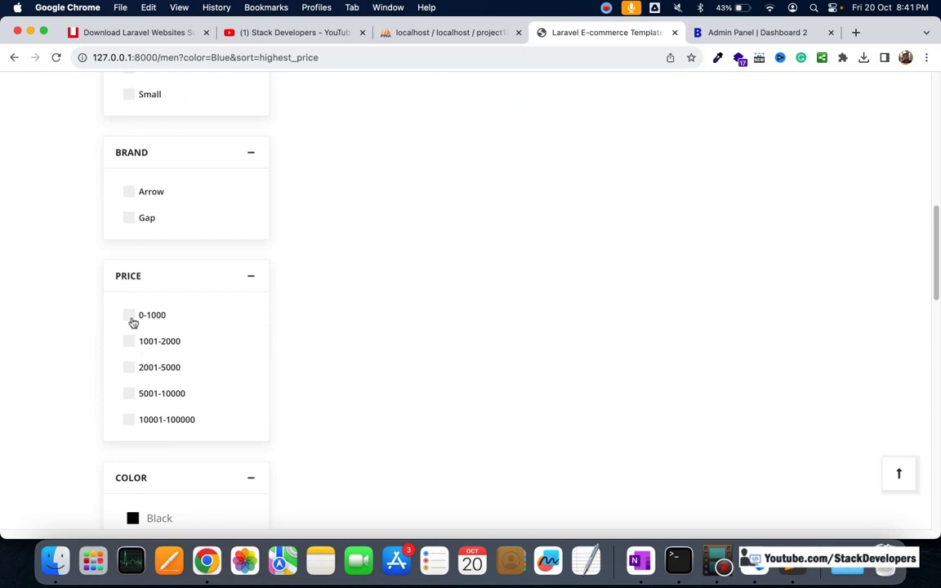
pyautogui.scroll(4, 303, 332)
pyautogui.scroll(-4, 177, 318)
pyautogui.click(178, 318)
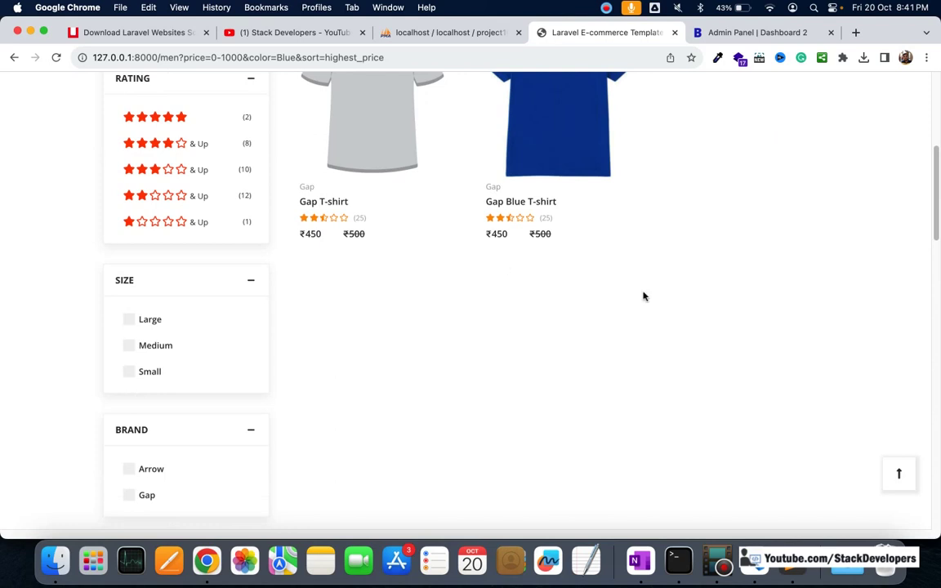
pyautogui.scroll(2, 643, 297)
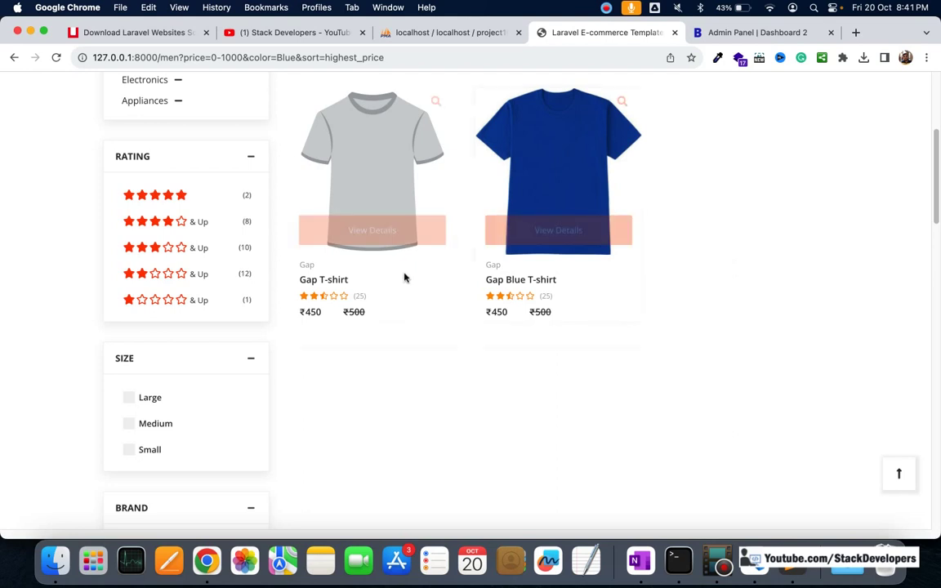
pyautogui.scroll(3, 668, 304)
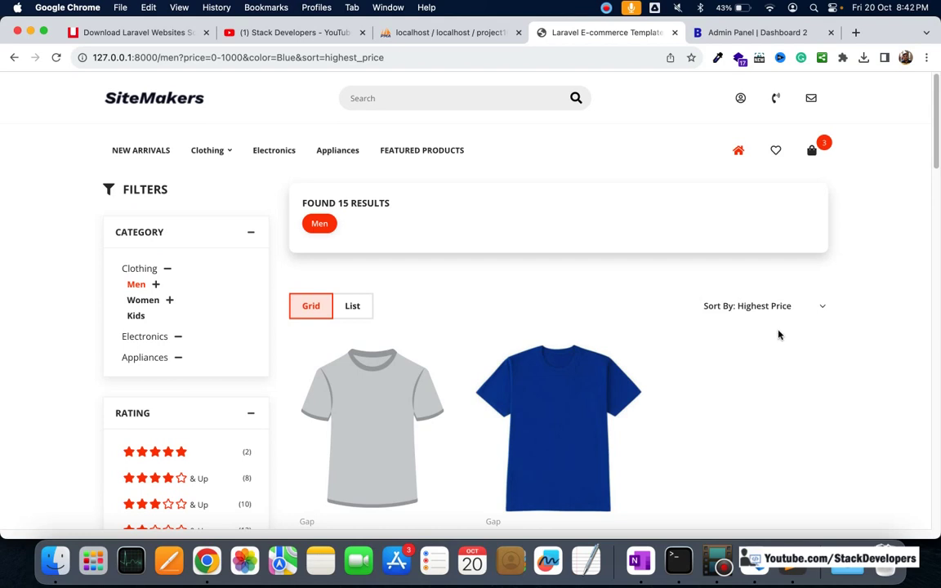
pyautogui.moveTo(563, 409)
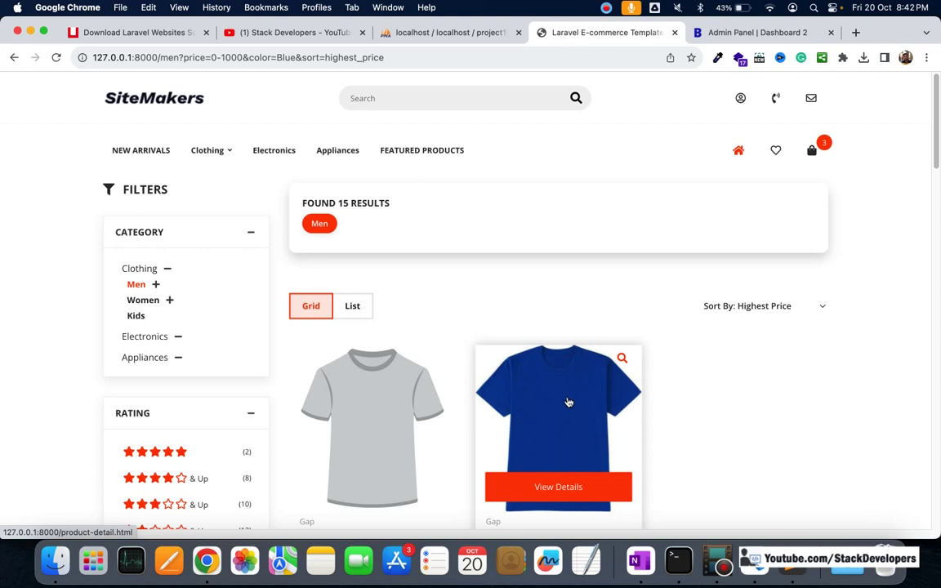
pyautogui.scroll(-3, 750, 376)
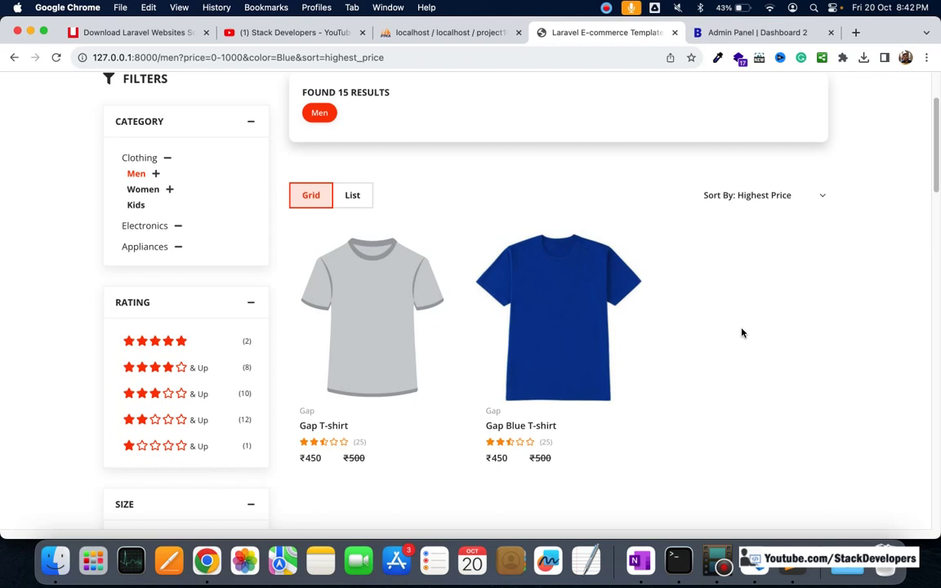
# - Open the YouTube channel page youtube.com/stackdevelopers in a new browser tab
pyautogui.moveTo(576, 332)
pyautogui.click(768, 33)
pyautogui.press('super+t')
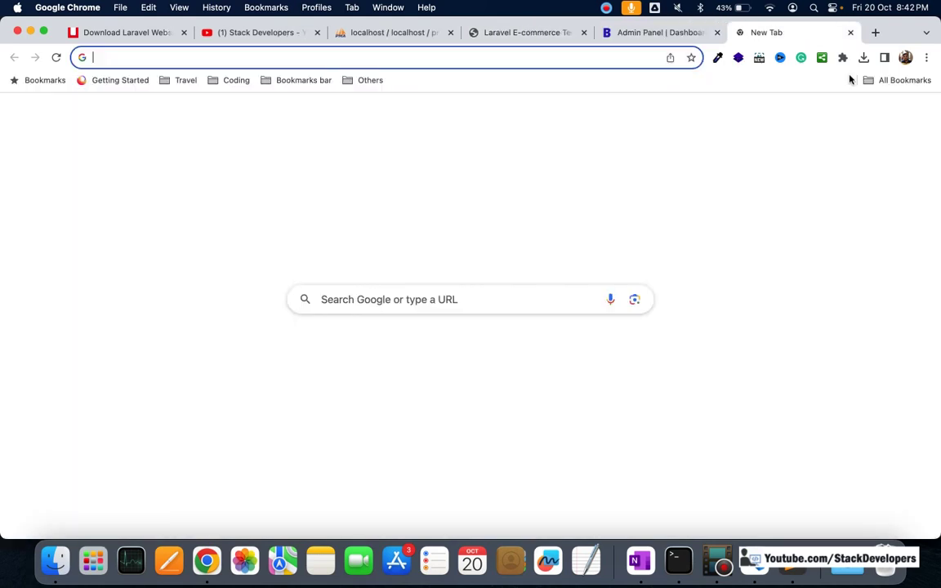
pyautogui.write('youtube.com/s')
pyautogui.press('Return')
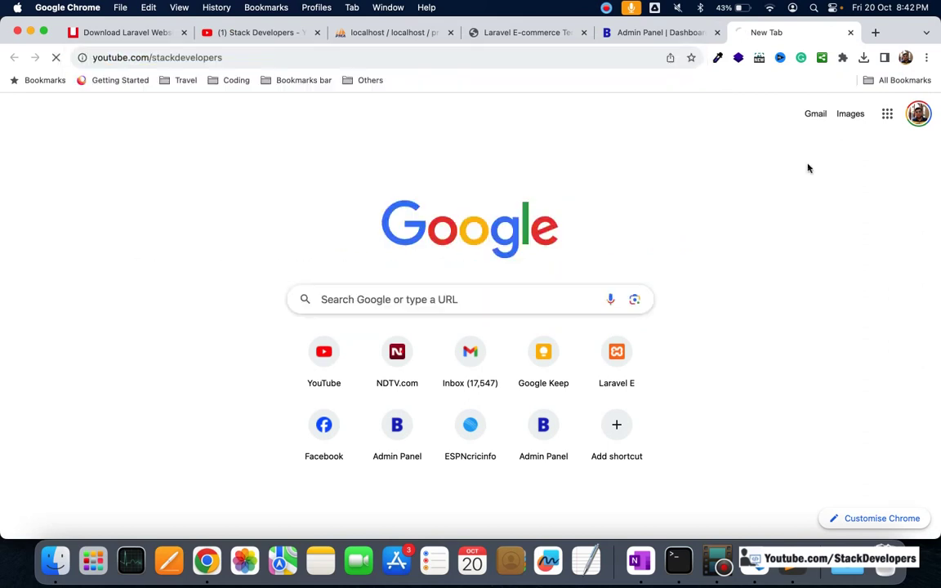